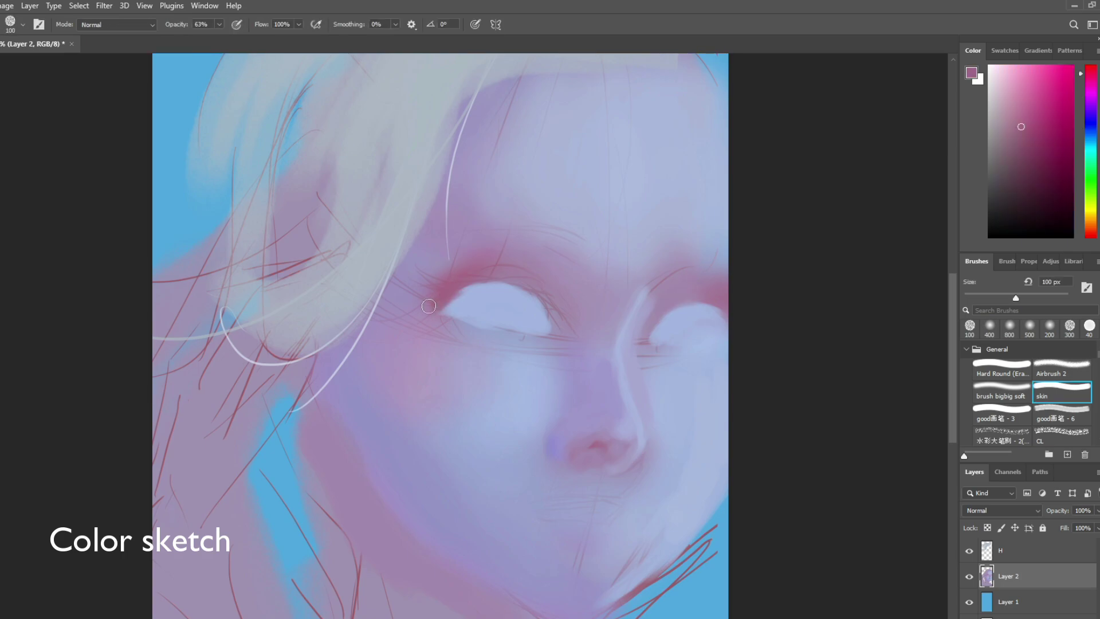
Sketch both eyebrows and the upper lash lines in dark purple using the good画笔 - 3 brush at 40 px.
left_click_drag(708, 299, 647, 342)
left_click(1002, 414)
left_click(1038, 175)
left_click_drag(458, 217, 583, 242)
left_click_drag(491, 282, 401, 310)
mouse_move(492, 283)
left_mouse_down()
mouse_move(430, 310)
mouse_move(542, 293)
left_mouse_up()
left_click_drag(519, 287, 560, 328)
left_click_drag(463, 291, 443, 276)
mouse_move(475, 285)
left_mouse_down()
mouse_move(466, 272)
mouse_move(534, 270)
left_mouse_up()
left_click_drag(530, 294, 551, 284)
left_click_drag(439, 294, 413, 277)
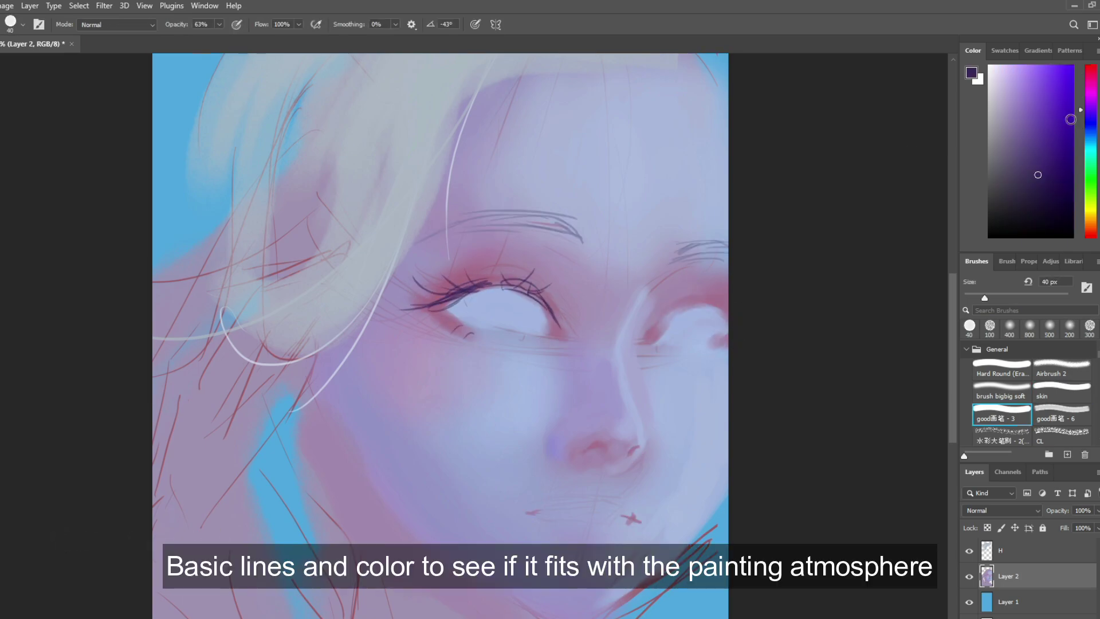
Outline the irises of both eyes with loose circular strokes in saturated blue.
left_click(1091, 124)
left_click(1040, 96)
left_click(1091, 127)
mouse_move(474, 293)
left_mouse_down()
mouse_move(477, 326)
mouse_move(522, 321)
left_mouse_up()
left_click(1060, 100)
left_click_drag(665, 339, 717, 314)
mouse_move(472, 303)
left_mouse_down()
mouse_move(512, 321)
mouse_move(479, 315)
mouse_move(512, 314)
left_mouse_up()
Fill both irises with bright light blue using the brush enlarged to 125 px.
left_click(1091, 135)
left_click(1058, 77)
key("bracketright")
key("bracketright")
key("bracketright")
key("bracketright")
key("bracketright")
key("bracketright")
key("bracketright")
mouse_move(679, 320)
left_mouse_down()
mouse_move(702, 330)
mouse_move(679, 333)
left_mouse_up()
Shade the upper part of both irises with dark blue and violet strokes.
left_click(1091, 122)
left_click(1061, 175)
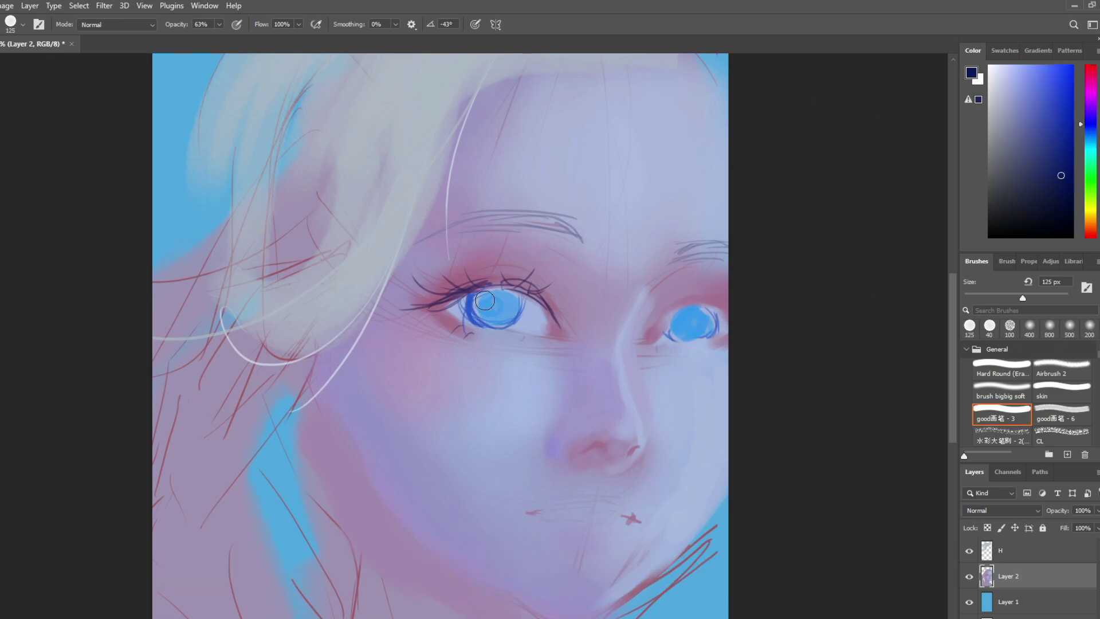
mouse_move(496, 296)
left_mouse_down()
mouse_move(496, 312)
mouse_move(470, 310)
mouse_move(510, 293)
left_mouse_up()
left_click(1091, 98)
left_click(1067, 105)
left_click(1091, 106)
left_click_drag(690, 310, 675, 315)
Paint dark blue pupils and deepen the upper iris rims of both eyes.
left_click(1092, 121)
left_click(1062, 180)
left_click_drag(497, 297, 497, 309)
left_click_drag(497, 290, 520, 297)
left_click_drag(690, 318, 696, 307)
left_click_drag(696, 308, 714, 312)
Paint white reflections in both irises with the brush at 35 px and 100% opacity.
left_click_drag(176, 25, 223, 41)
left_click(989, 66)
key("bracketleft")
key("bracketleft")
key("bracketleft")
key("bracketleft")
key("bracketleft")
key("[")
key("[")
key("[")
key("[")
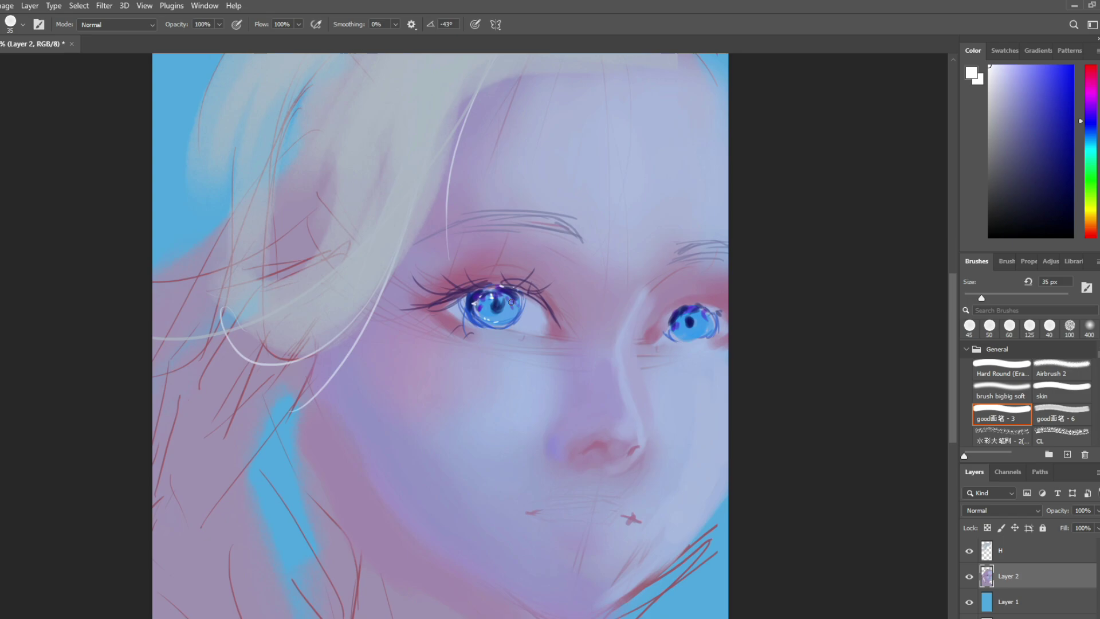
mouse_move(510, 317)
left_mouse_down()
mouse_move(480, 311)
mouse_move(521, 304)
left_mouse_up()
left_click_drag(679, 324, 684, 333)
mouse_move(708, 318)
left_mouse_down()
mouse_move(698, 334)
mouse_move(704, 322)
left_mouse_up()
left_click_drag(688, 322, 695, 315)
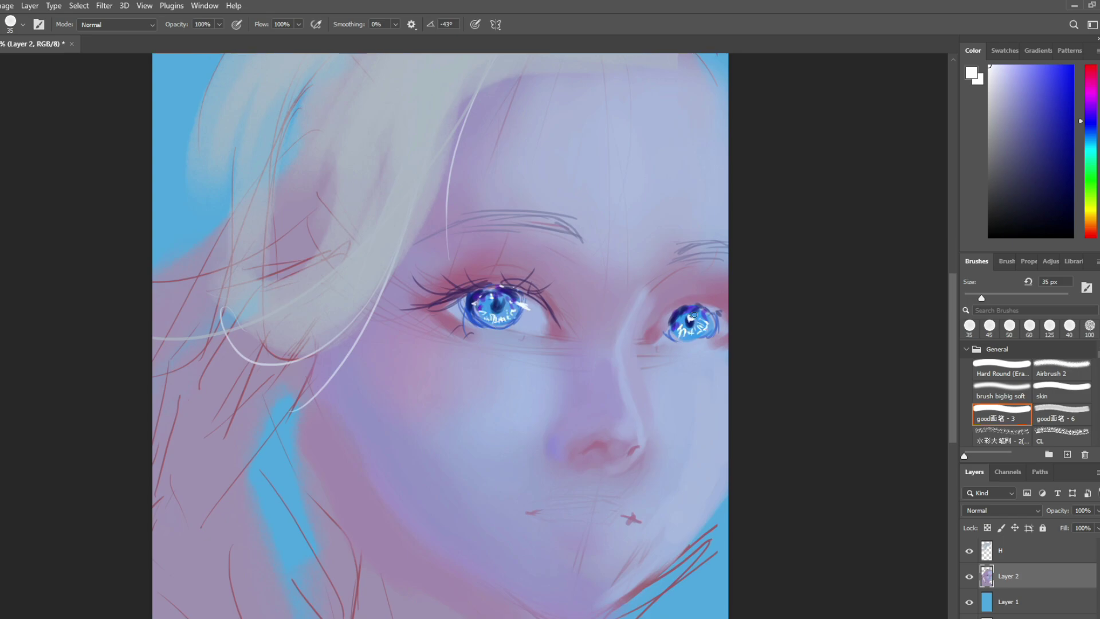
Add thin white lash strokes over the outer upper lid of the near eye with a smaller brush.
key("[")
key("[")
left_click_drag(460, 267, 476, 287)
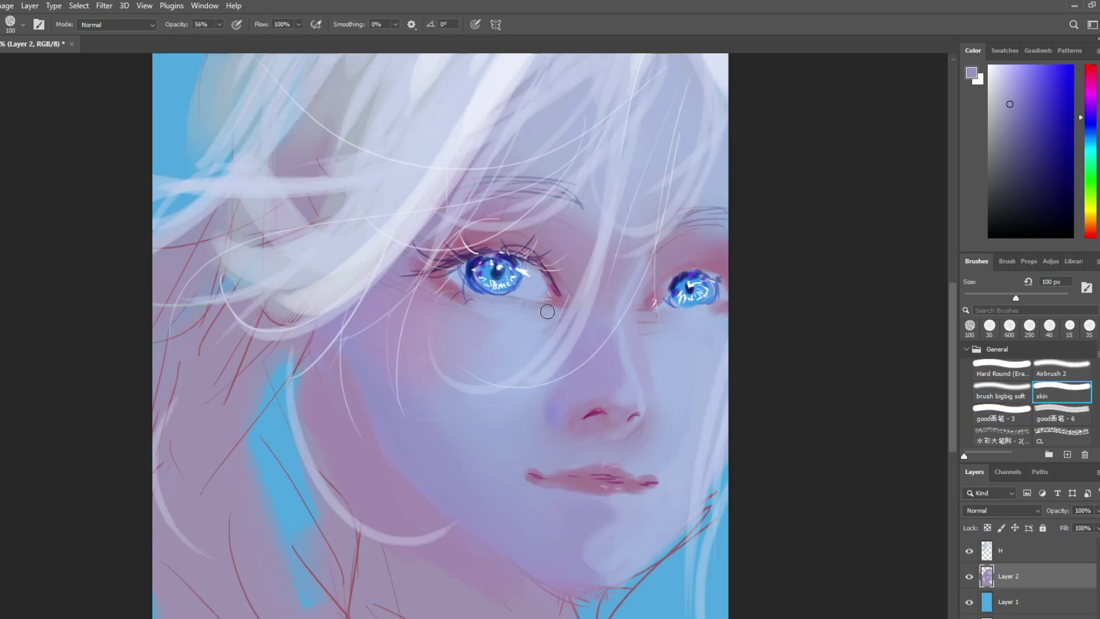
Strengthen the far eye's upper lid line with the skin brush at 50 px in a tone sampled beside the near eye.
left_click(552, 274, "alt")
key("[")
key("[")
key("[")
key("[")
key("[")
mouse_move(653, 297)
left_mouse_down()
mouse_move(683, 271)
mouse_move(674, 273)
mouse_move(726, 269)
left_mouse_up()
Thicken the near eye's upper lash line in dark purple with the good画笔 - 3 brush at 40 px.
left_click(1030, 183)
left_click(1005, 408)
left_click_drag(532, 260, 546, 275)
left_click_drag(475, 256, 553, 282)
left_click_drag(468, 264, 433, 275)
left_click_drag(519, 256, 560, 293)
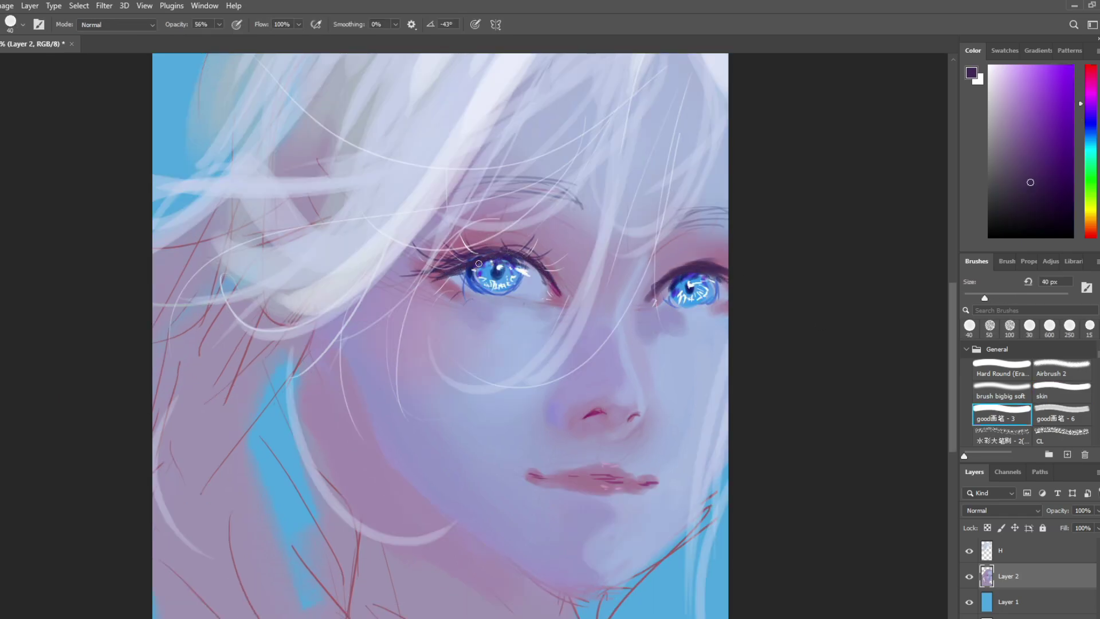
Deepen the upper lash lines of both eyes with a darker sampled purple.
left_click_drag(487, 246, 454, 256)
mouse_move(673, 278)
left_mouse_down()
mouse_move(648, 306)
mouse_move(709, 262)
mouse_move(728, 269)
left_mouse_up()
left_click(708, 265, "alt")
left_click_drag(497, 249, 421, 269)
left_click_drag(523, 260, 561, 295)
left_click_drag(469, 271, 422, 282)
Draw individual upper and lower lashes on both eyes in dark purple.
left_click_drag(491, 297, 485, 306)
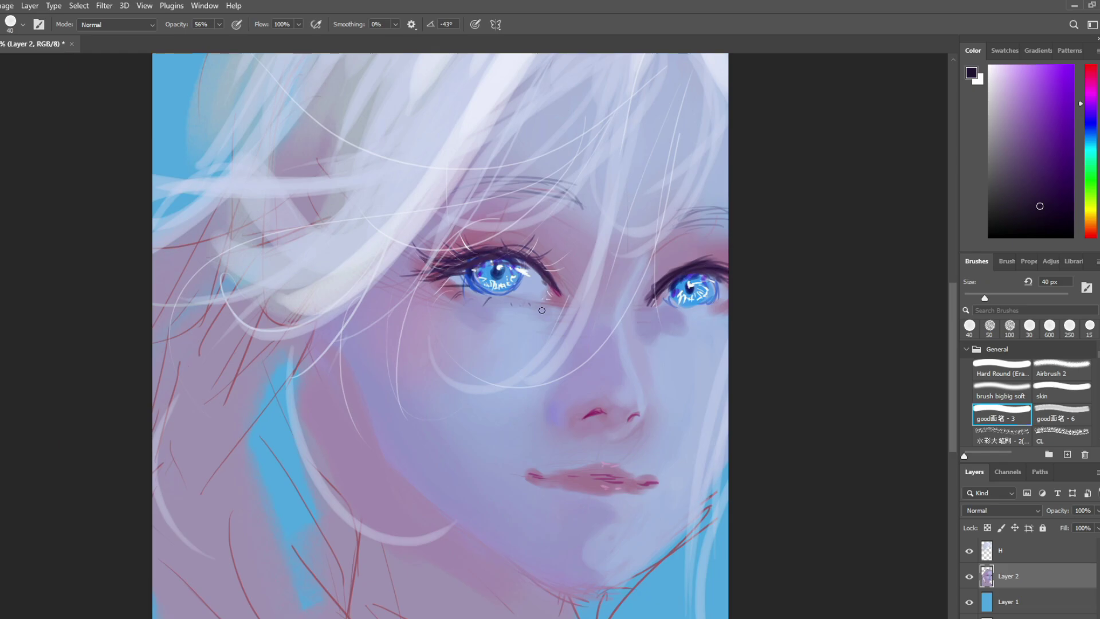
left_click_drag(550, 271, 569, 259)
left_click_drag(534, 260, 548, 250)
left_click_drag(486, 247, 474, 231)
left_click_drag(712, 265, 720, 250)
mouse_move(716, 281)
left_mouse_down()
mouse_move(674, 281)
mouse_move(718, 319)
left_mouse_up()
left_click_drag(669, 309, 691, 315)
left_click_drag(698, 315, 714, 316)
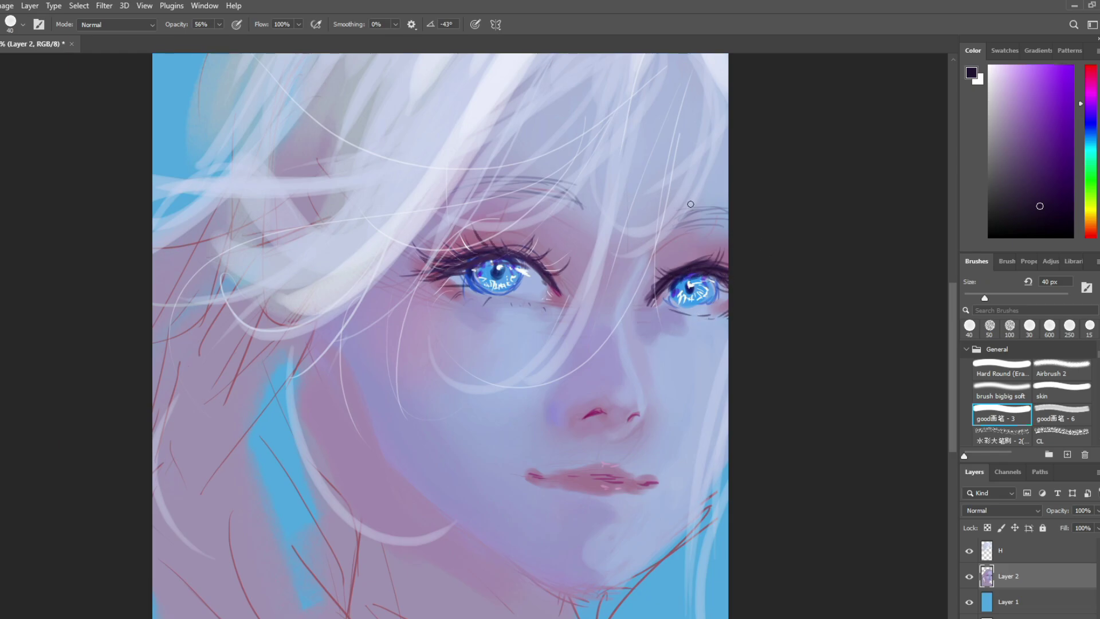
Refine both eyebrows with dark strokes and save the document.
left_click_drag(664, 223, 726, 208)
left_click_drag(498, 197, 564, 215)
left_click_drag(459, 199, 567, 207)
key("ctrl+s")
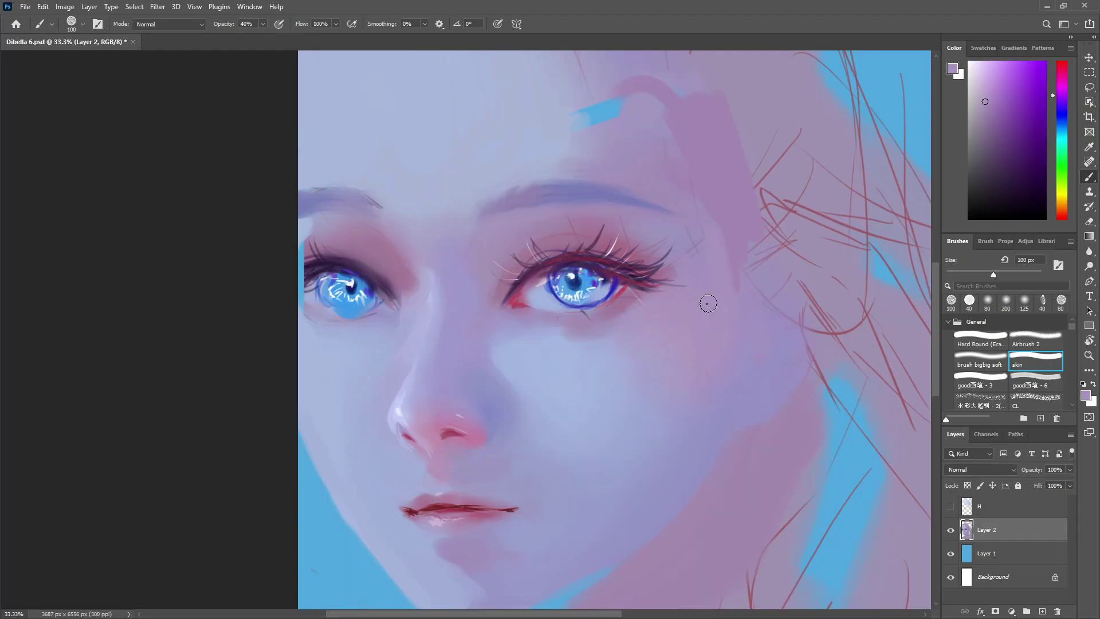
Blend the skin around the near eye's lower lid with sampled tones, using the brush bigbig soft brush at 70 px.
left_click(702, 307, "alt")
mouse_move(608, 310)
left_mouse_down()
mouse_move(576, 324)
mouse_move(618, 310)
left_mouse_up()
left_click(981, 361)
key("bracketleft")
key("bracketleft")
key("bracketleft")
left_click(426, 162, "alt")
key("bracketleft")
key("bracketleft")
key("bracketleft")
key("bracketleft")
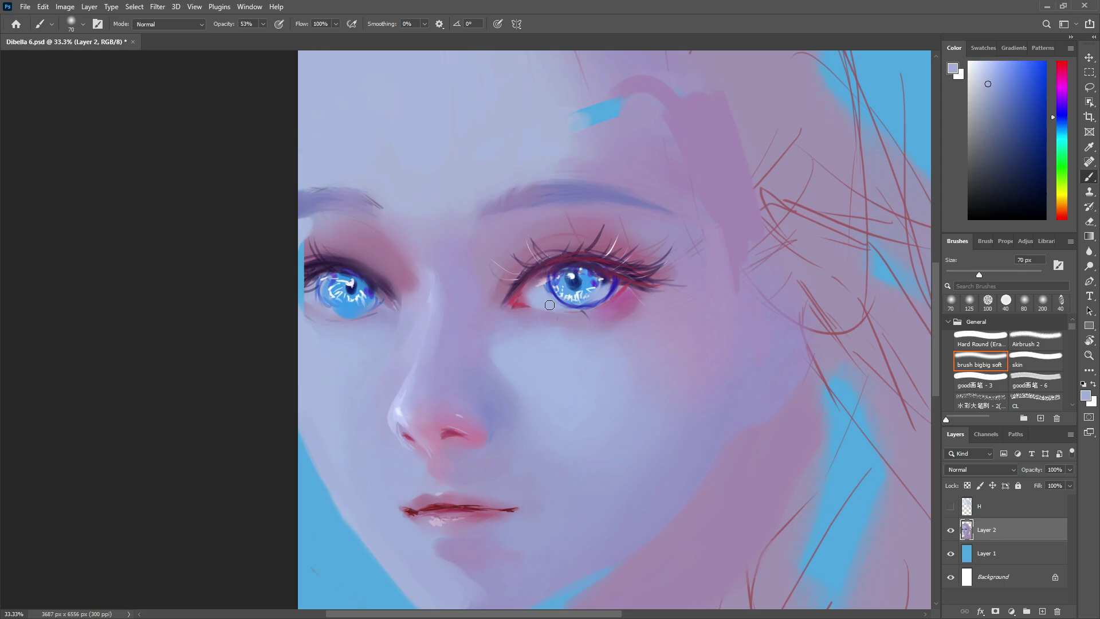
Soften the far eye's inner corner beside the nose bridge with a sampled skin tone.
left_click(429, 296, "alt")
left_click_drag(418, 278, 407, 266)
left_click(651, 301, "alt")
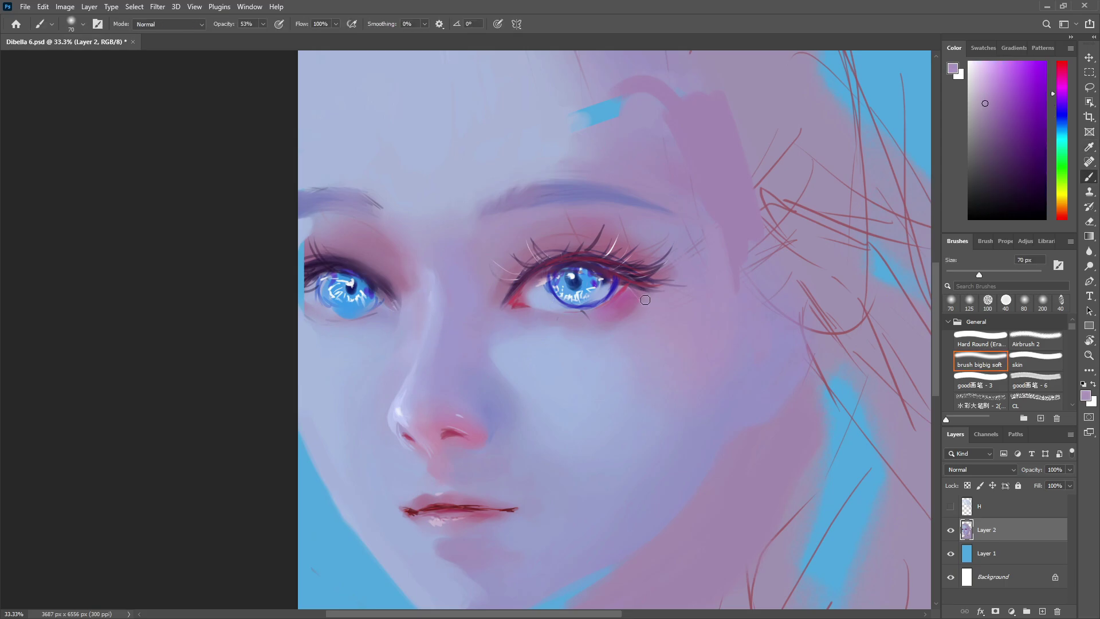
Paint a reddish shadow at the near eye's inner upper lid with the good画笔 - 6 brush at 125 px.
key("period")
key("period")
key("period")
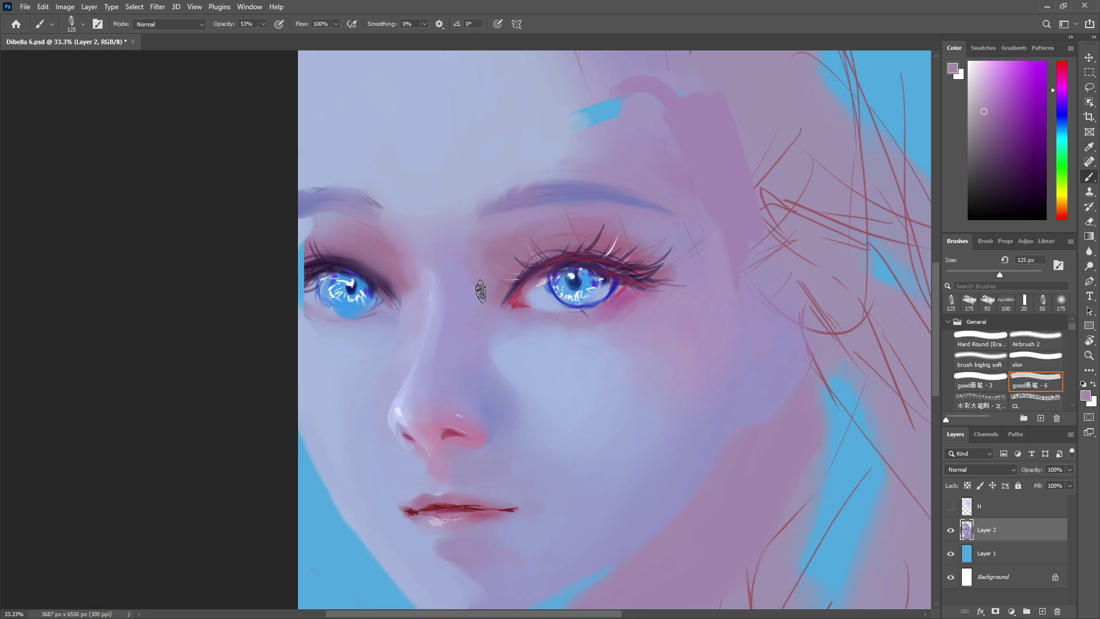
left_click(533, 232, "alt")
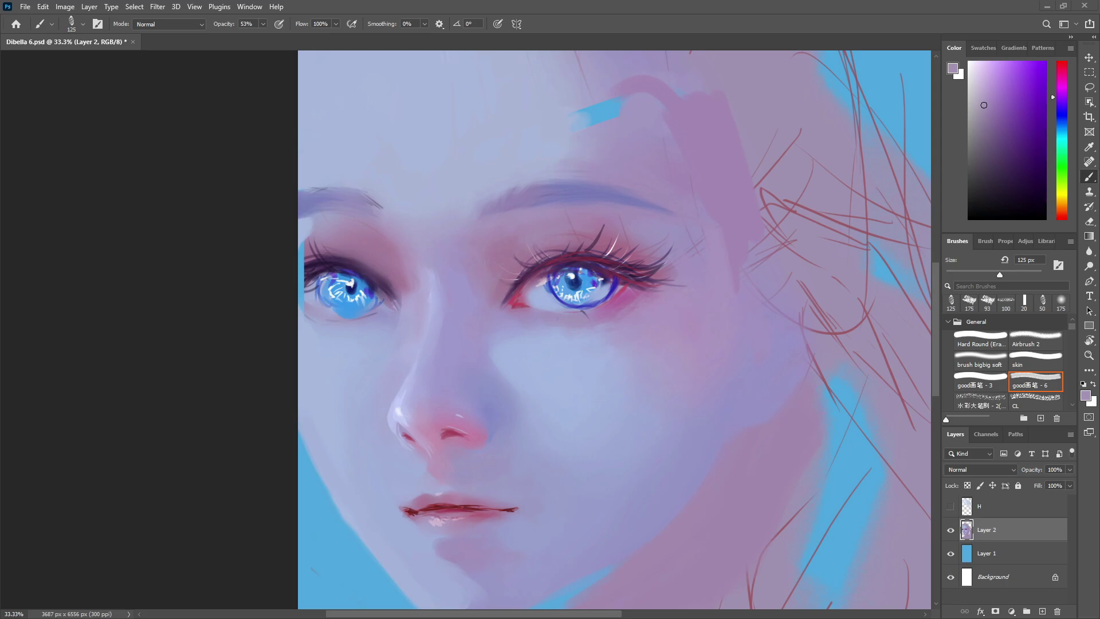
left_click(508, 267, "alt")
left_click(1061, 68)
left_click(1003, 115)
mouse_move(501, 274)
left_mouse_down()
mouse_move(518, 236)
mouse_move(485, 281)
left_mouse_up()
left_click(530, 218, "alt")
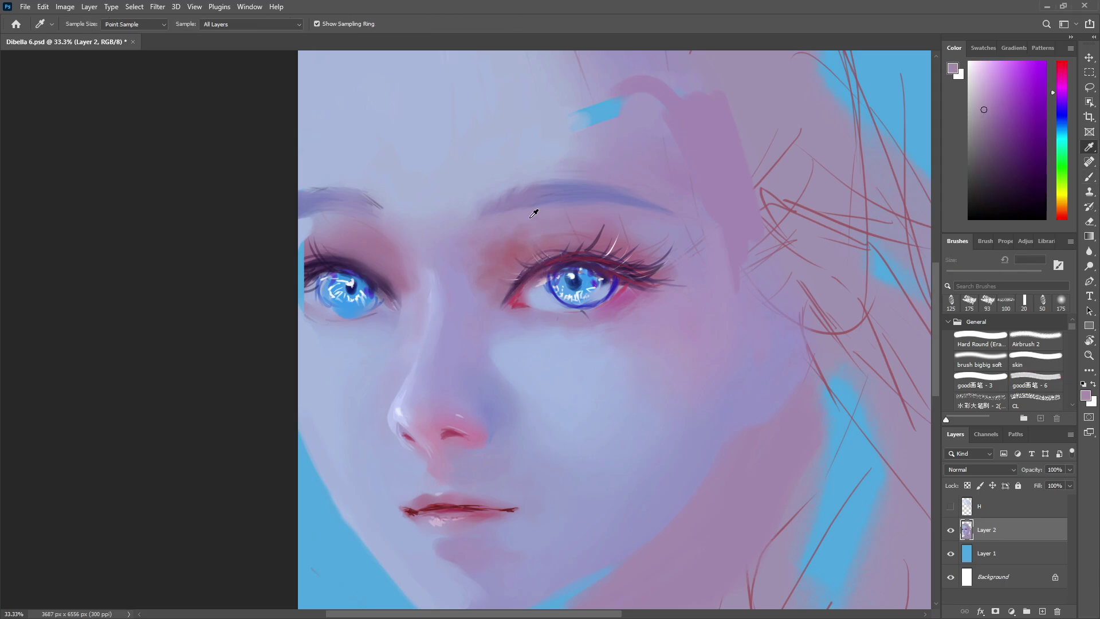
left_click(531, 217, "alt")
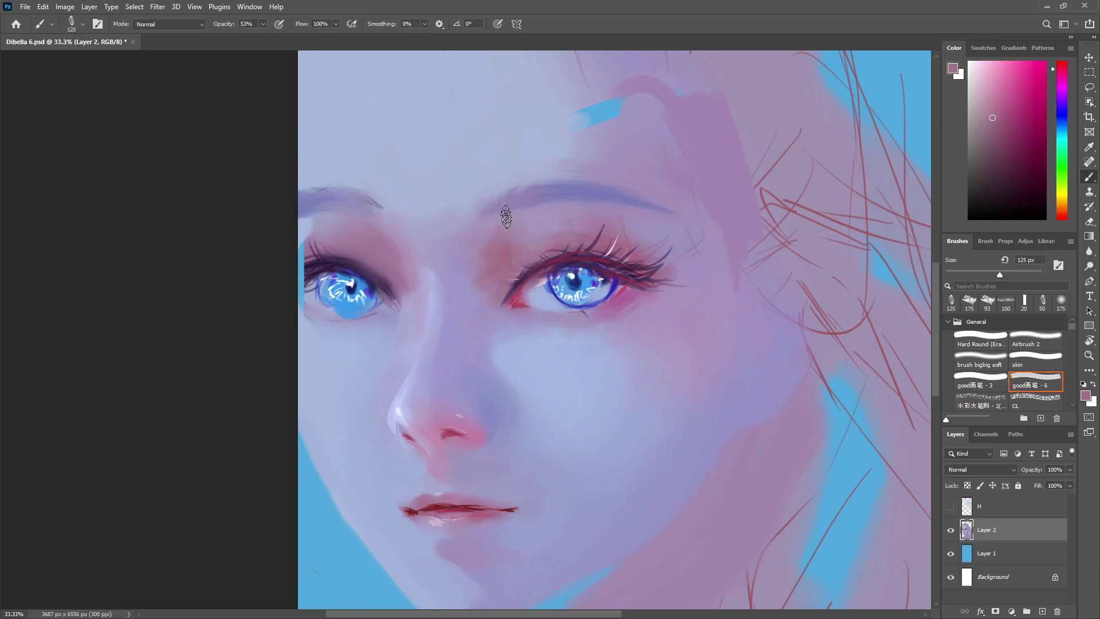
Blend the near eye's outer upper lid and the skin around the brow's tail with sampled tones.
left_click(607, 224, "alt")
left_click_drag(591, 238, 665, 264)
left_click(664, 185, "alt")
left_click_drag(666, 198, 676, 218)
left_click(576, 141, "alt")
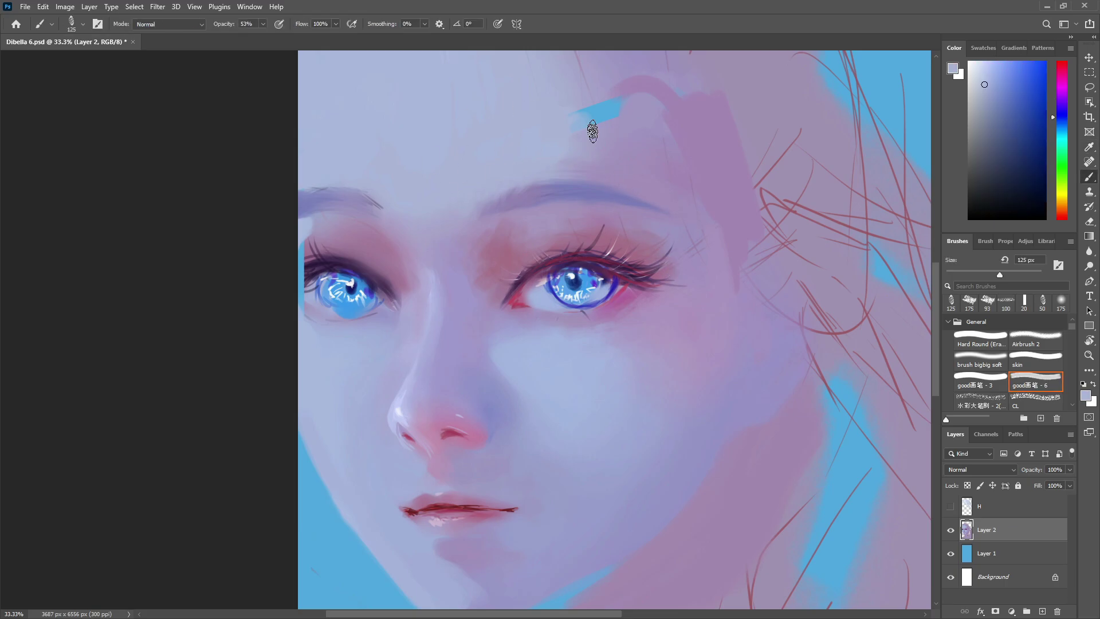
Draw fine hairs at the inner end of the near eyebrow with the good画笔 - 3 brush at 15 px in sampled brow tones.
left_click(523, 200, "alt")
left_click(980, 381)
key("bracketleft")
key("bracketleft")
mouse_move(502, 211)
left_mouse_down()
mouse_move(508, 197)
mouse_move(489, 199)
left_mouse_up()
left_click(510, 201, "alt")
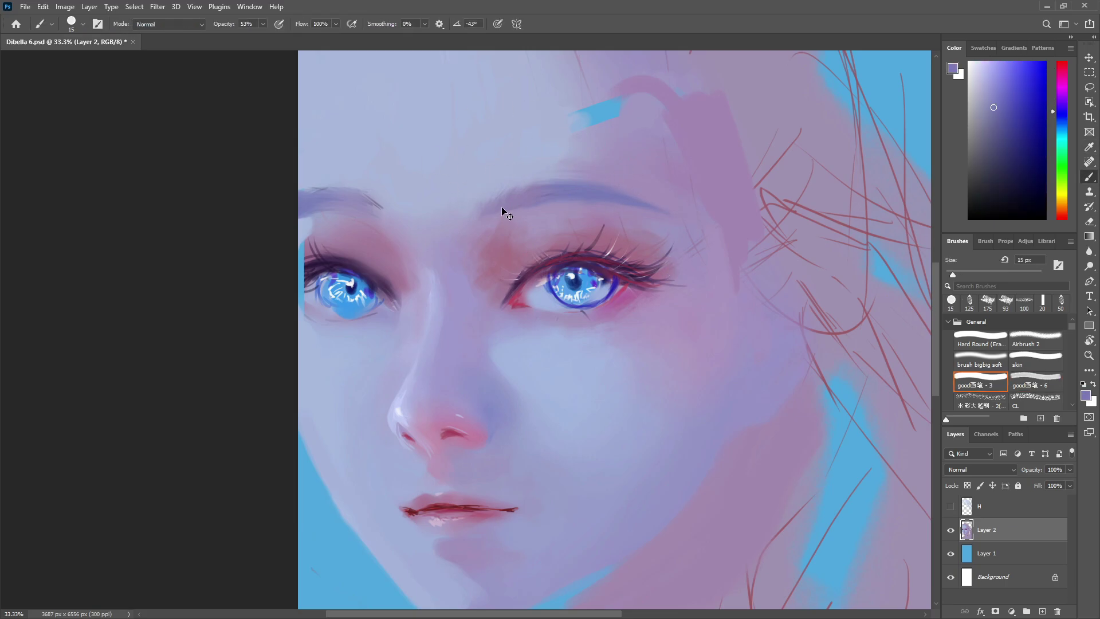
left_click(507, 211, "alt")
Define the near eye's upper lid crease in sampled reddish tones and lighten the skin beneath its brow.
left_click(593, 262, "alt")
left_click(520, 261, "alt")
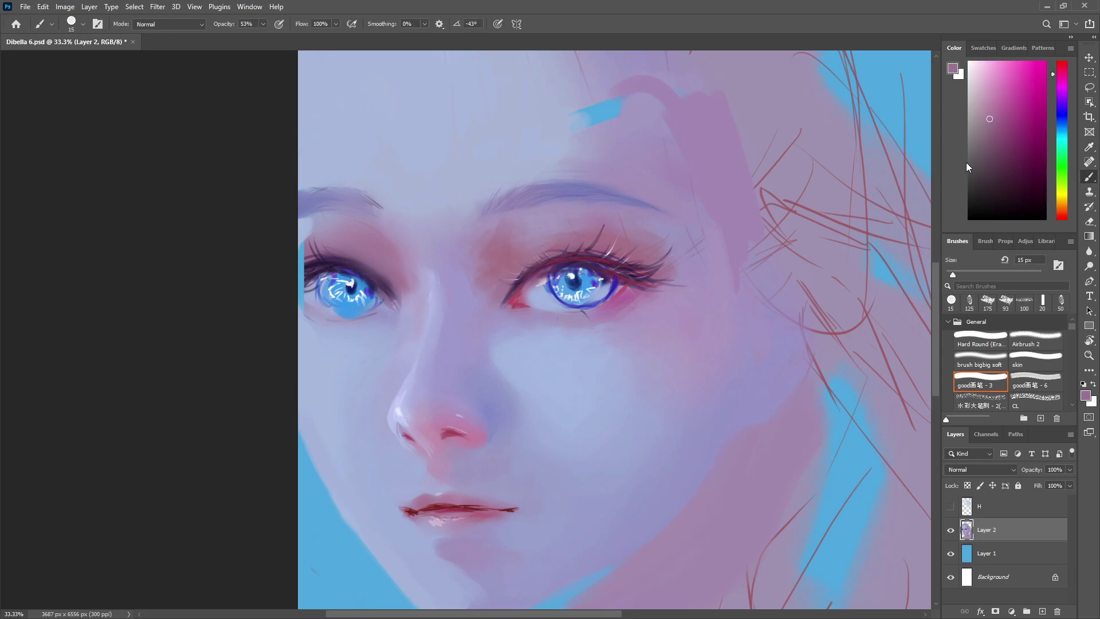
key("period")
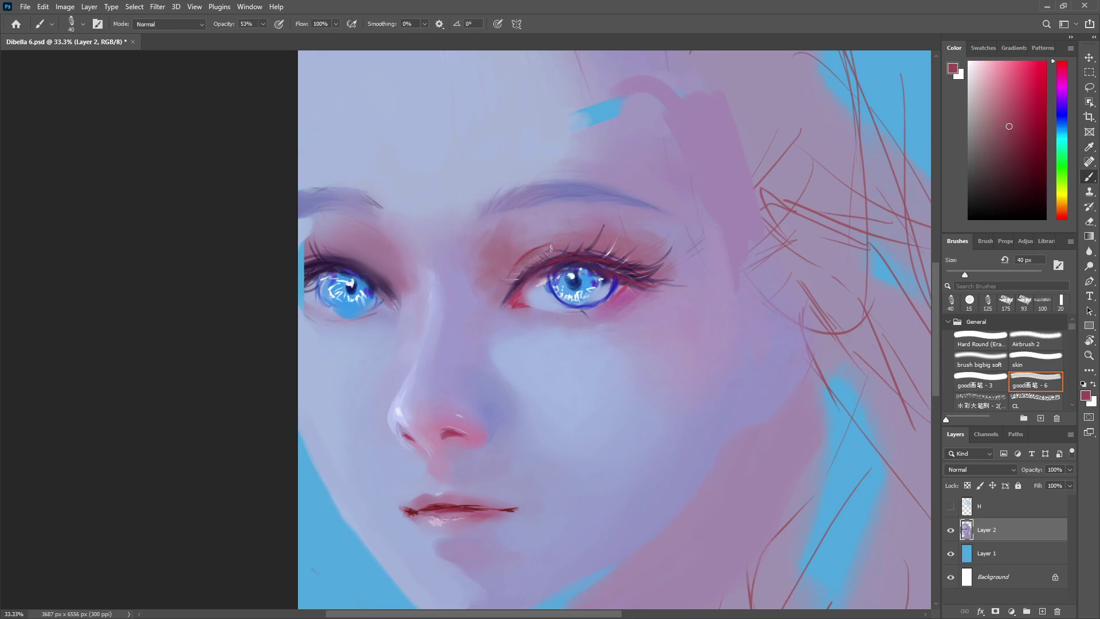
key("comma")
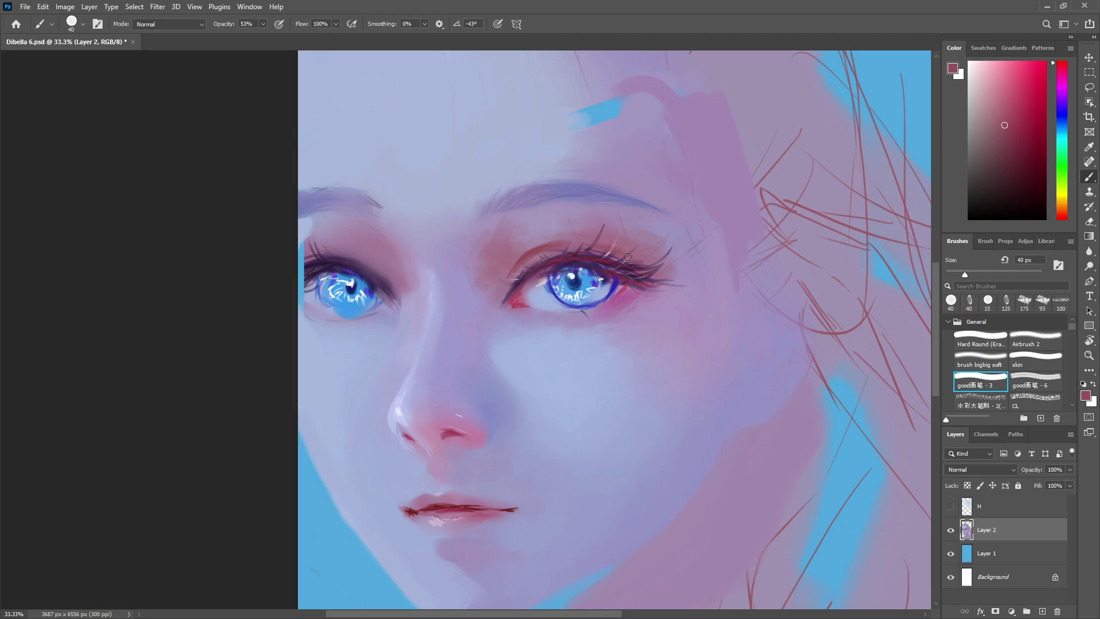
left_click(566, 210, "alt")
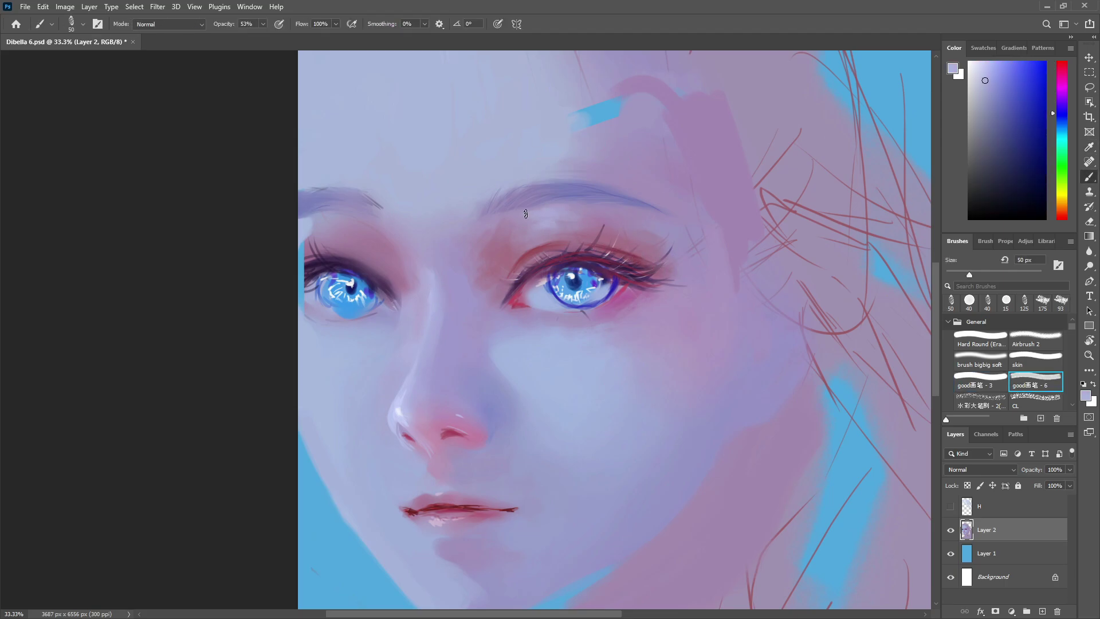
left_click(614, 164, "alt")
Soften the skin under the near eye's lower lid with the brush bigbig soft brush at 100 px.
left_click(553, 339, "alt")
left_click(981, 359)
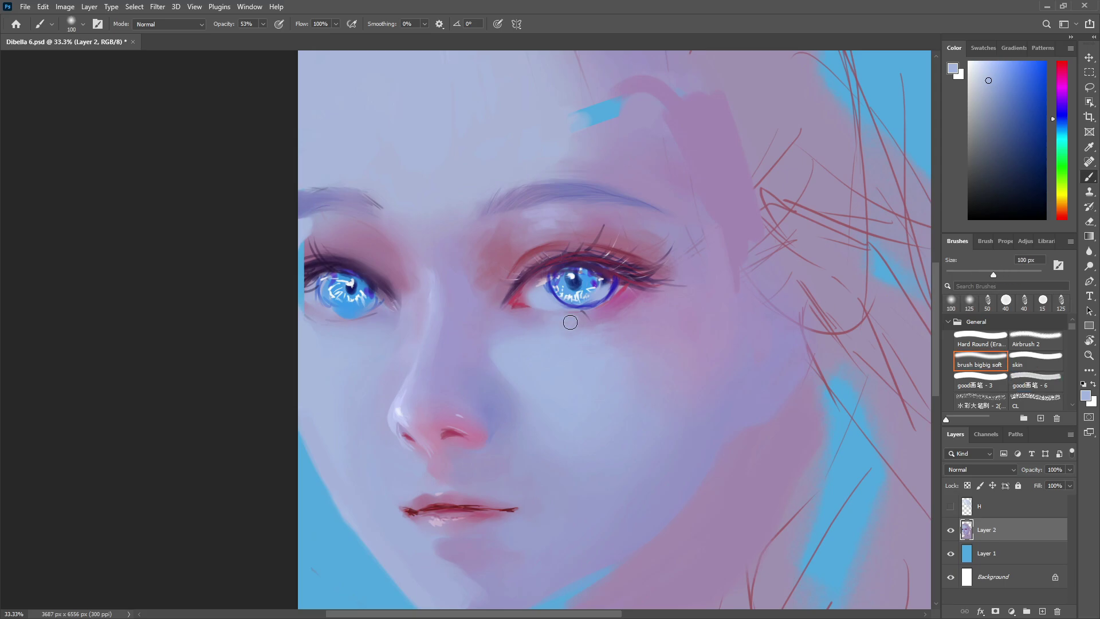
left_click(570, 319, "alt")
Deepen the soft red shadow on the near eye's inner upper lid with sampled reds.
left_click(511, 233, "alt")
left_click(498, 257, "alt")
left_click(496, 258, "alt")
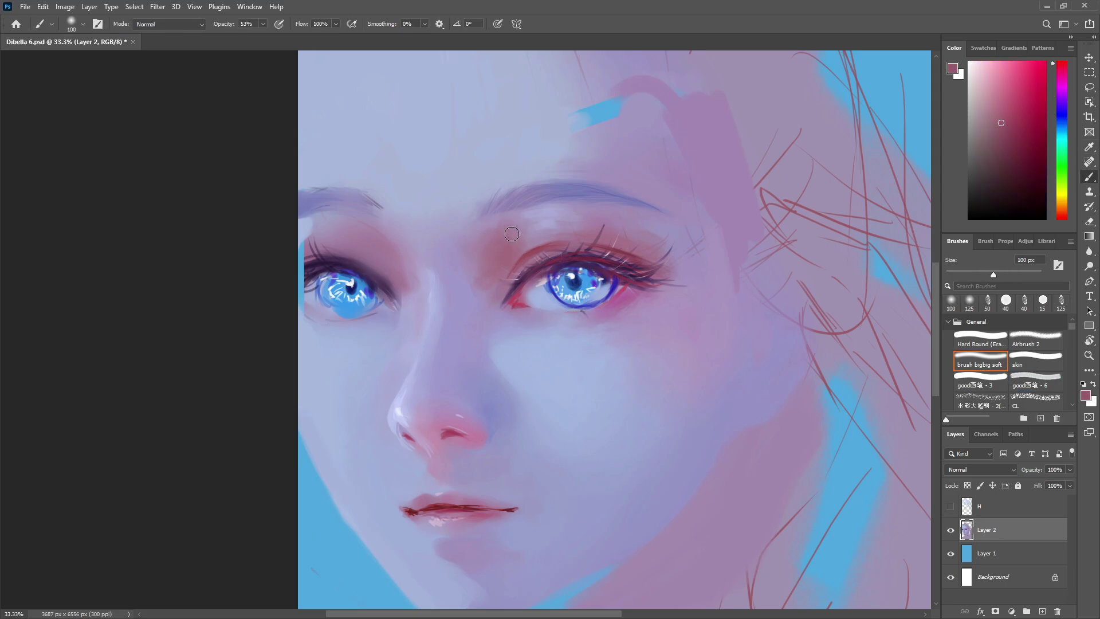
Blend the skin between the near eye's inner corner and the nose with the soft brush at 80 px.
left_click(481, 291, "alt")
left_click(485, 321, "alt")
key("[")
key("[")
left_click_drag(490, 305, 488, 294)
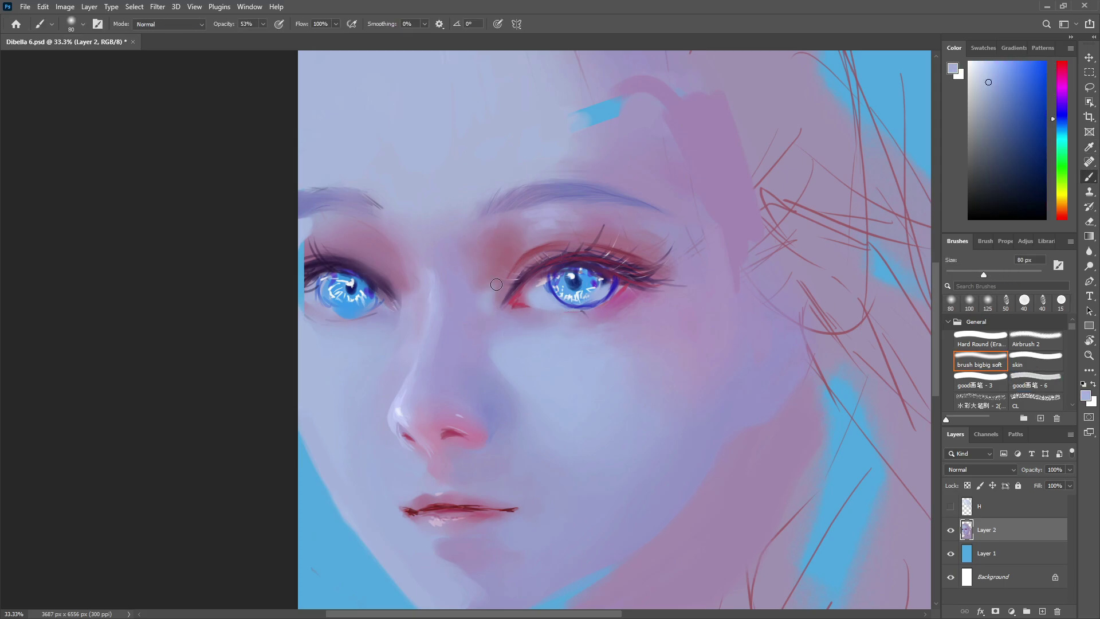
left_click(494, 310, "alt")
Blend the area between the near eye's upper lid and brow and beyond its outer corner with the soft brush at 125 px.
left_click(545, 220, "alt")
key("]")
key("]")
key("]")
left_click(503, 223, "alt")
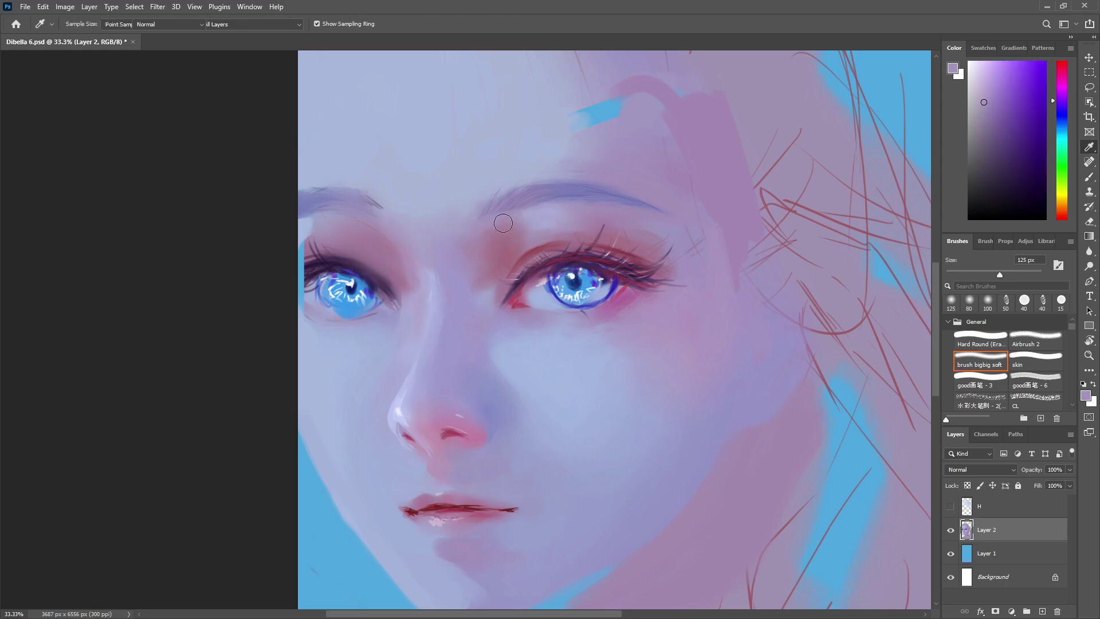
left_click(515, 230, "alt")
left_click(437, 242, "alt")
left_click_drag(697, 222, 675, 247)
left_click(664, 230, "alt")
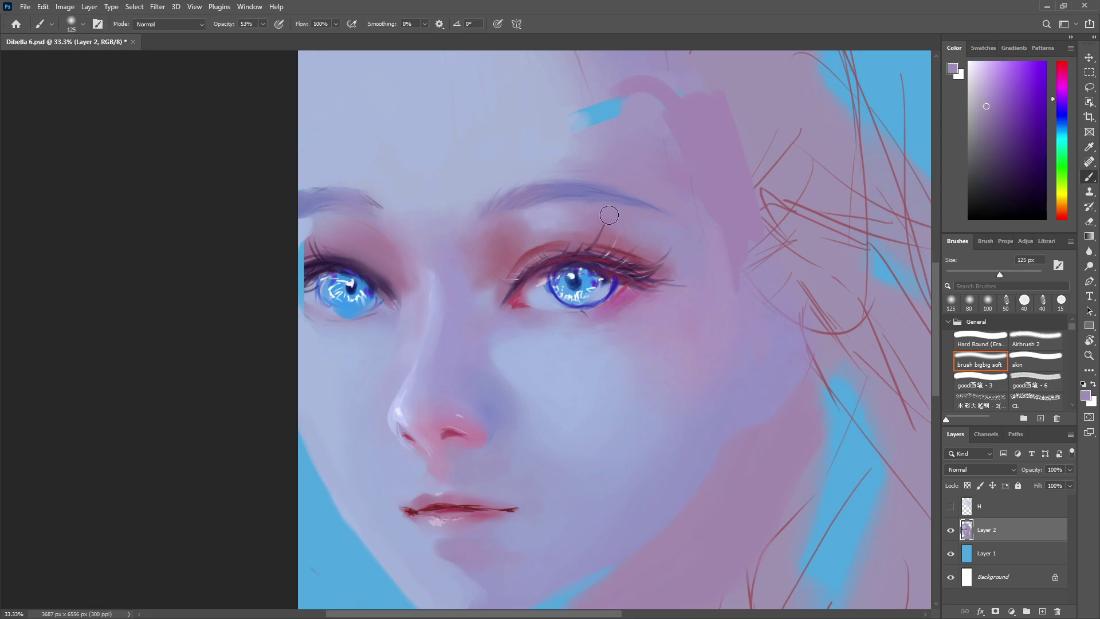
Blend sampled pinks and purples into the skin around the near eye's upper lid and outer corner with the soft brush at 250 and 175 px.
left_click(641, 99, "alt")
key("bracketright")
key("bracketright")
key("bracketright")
key("bracketright")
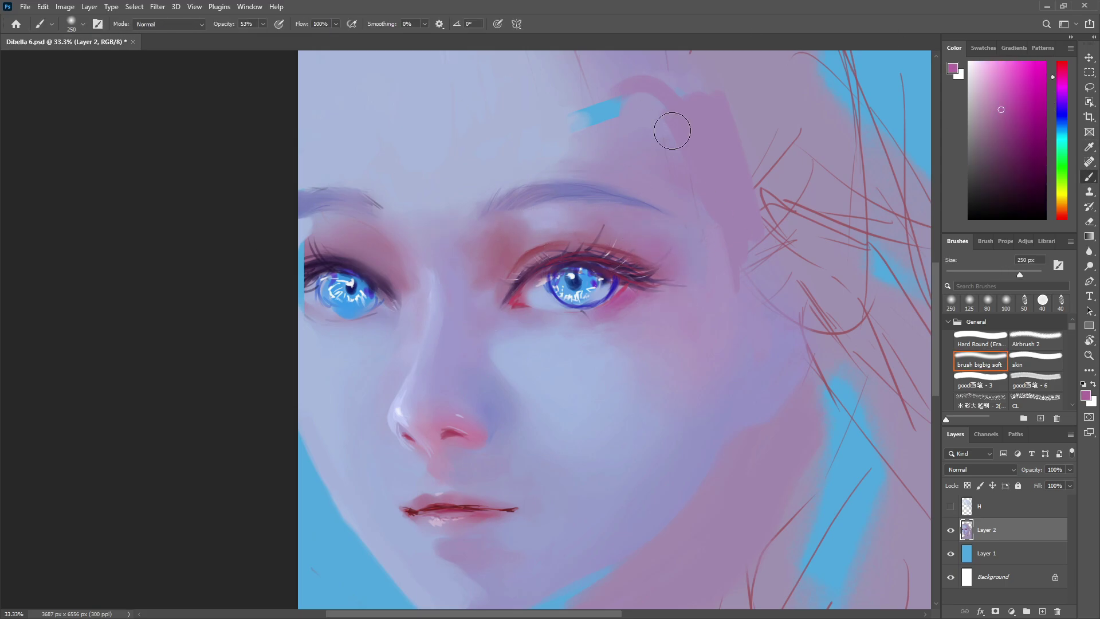
left_click(528, 209, "alt")
mouse_move(509, 241)
left_mouse_down()
mouse_move(533, 219)
mouse_move(523, 217)
mouse_move(535, 225)
left_mouse_up()
left_click(611, 215, "alt")
key("bracketleft")
key("bracketleft")
left_click(535, 222, "alt")
left_click(470, 232, "alt")
Clean up the near eye's white along the lower lid with the good画笔 - 3 brush at 40 px and 76% opacity.
left_click(1062, 300)
left_click(560, 249, "alt")
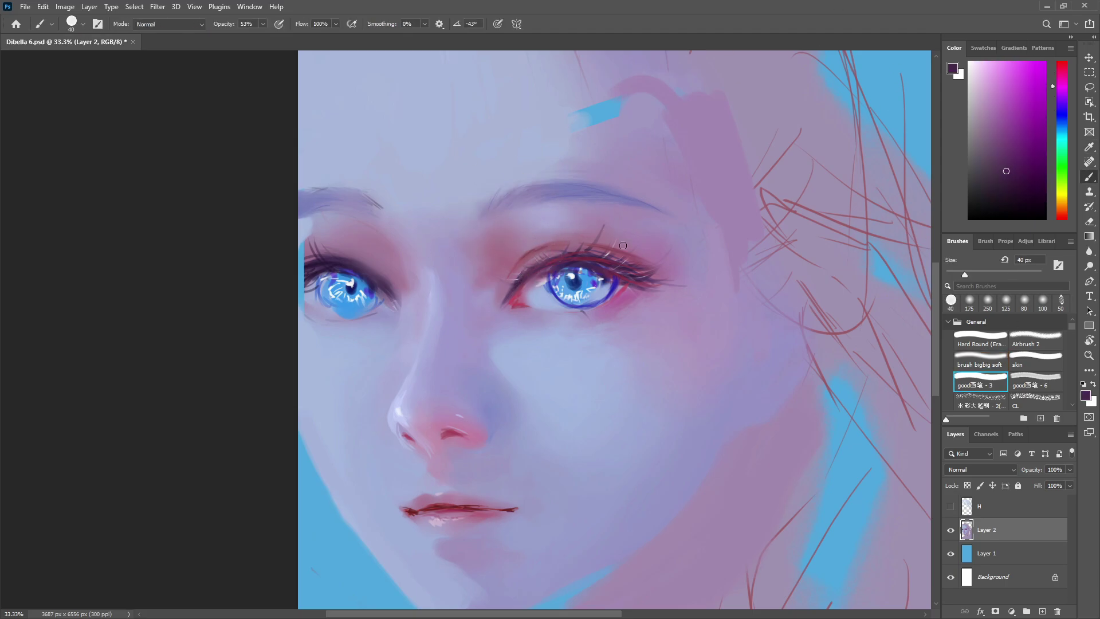
key("7")
key("6")
left_click(554, 291, "alt")
key("ctrl+plus")
mouse_move(553, 275)
left_mouse_down()
mouse_move(556, 293)
mouse_move(630, 299)
left_mouse_up()
Repaint the near eye's iris as a flat light blue disc with a dark blue outline, using sampled colours.
left_click(586, 270, "alt")
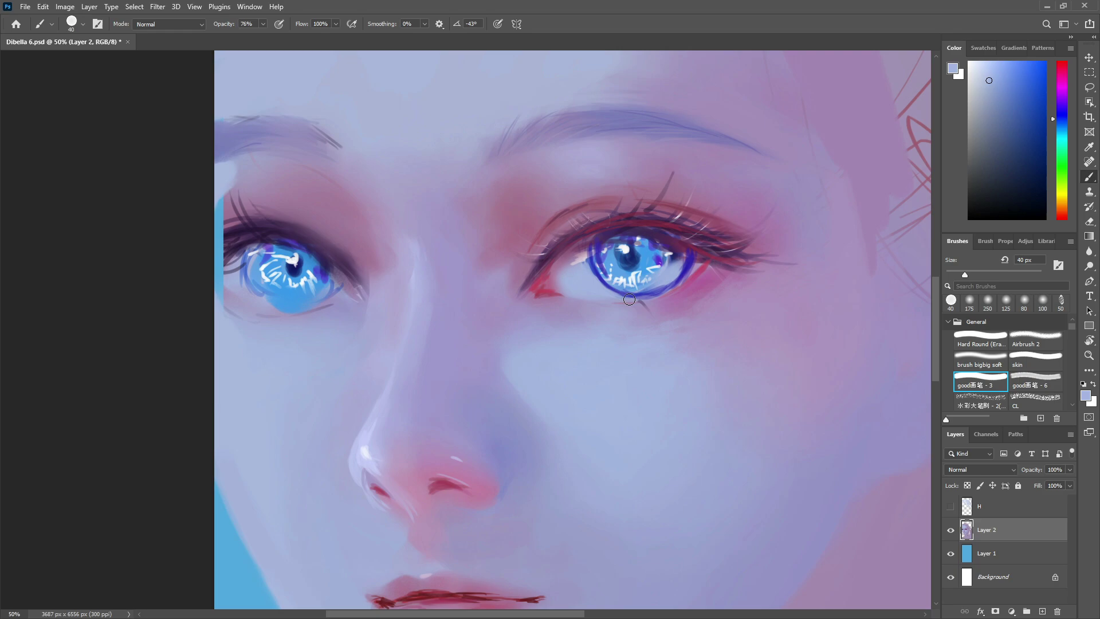
left_click(700, 267, "alt")
left_click(689, 268, "alt")
mouse_move(696, 267)
left_mouse_down()
mouse_move(661, 293)
mouse_move(666, 285)
left_mouse_up()
left_click_drag(593, 253, 638, 297)
mouse_move(632, 296)
left_mouse_down()
mouse_move(616, 287)
mouse_move(668, 274)
mouse_move(631, 256)
left_mouse_up()
key("i")
left_click(623, 269)
Paint a thick upper lash line in sampled dark purple at 40 px, from the near eye's inner corner to an outer wing.
left_click(543, 265, "alt")
left_click(970, 300)
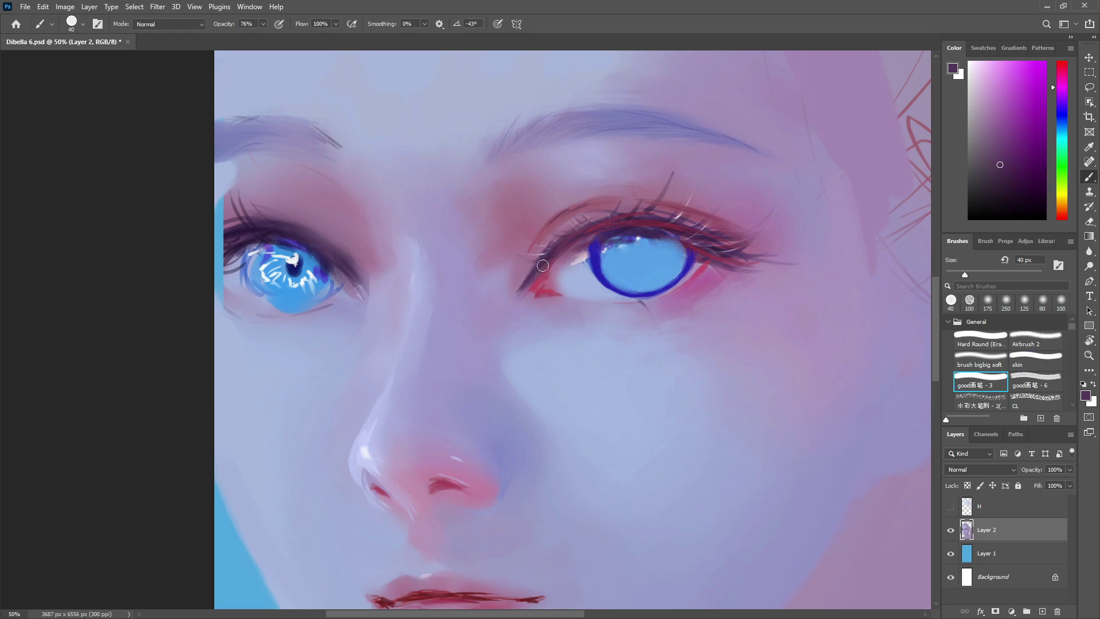
mouse_move(542, 266)
left_mouse_down()
mouse_move(591, 232)
mouse_move(713, 238)
mouse_move(676, 231)
left_mouse_up()
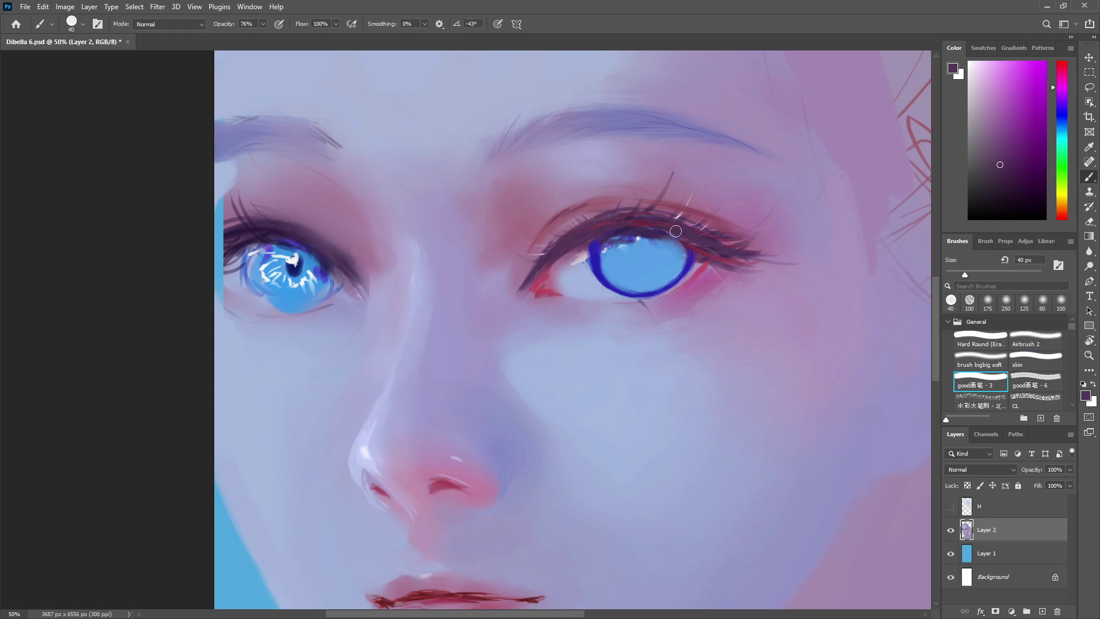
left_click_drag(762, 246, 793, 241)
Paint over the stray long lash above the near eye's upper lid with sampled skin tones, using brush bigbig soft at 200 px.
left_click(981, 361)
left_click(812, 257, "alt")
left_click(773, 199, "alt")
left_click(761, 174, "alt")
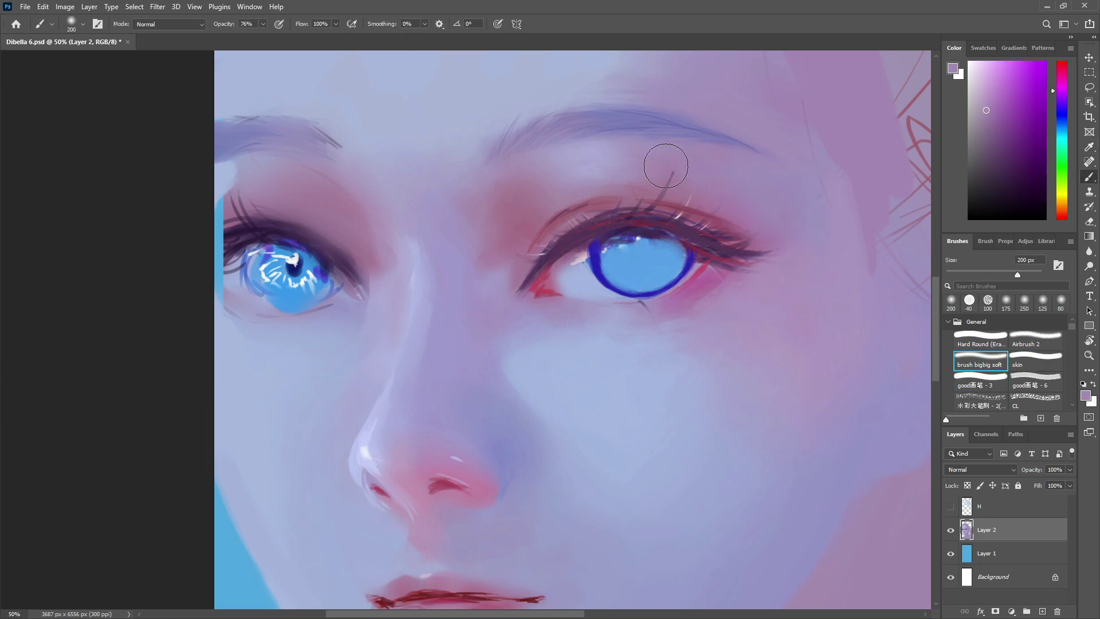
left_click_drag(666, 166, 646, 174)
Refine the near eye's white beside the inner edge of the iris with the soft brush at 70 px.
left_click(577, 265, "alt")
key("bracketleft")
key("bracketleft")
key("bracketleft")
key("bracketleft")
key("bracketleft")
key("bracketleft")
key("bracketleft")
left_click_drag(583, 254, 577, 264)
left_click(584, 248, "alt")
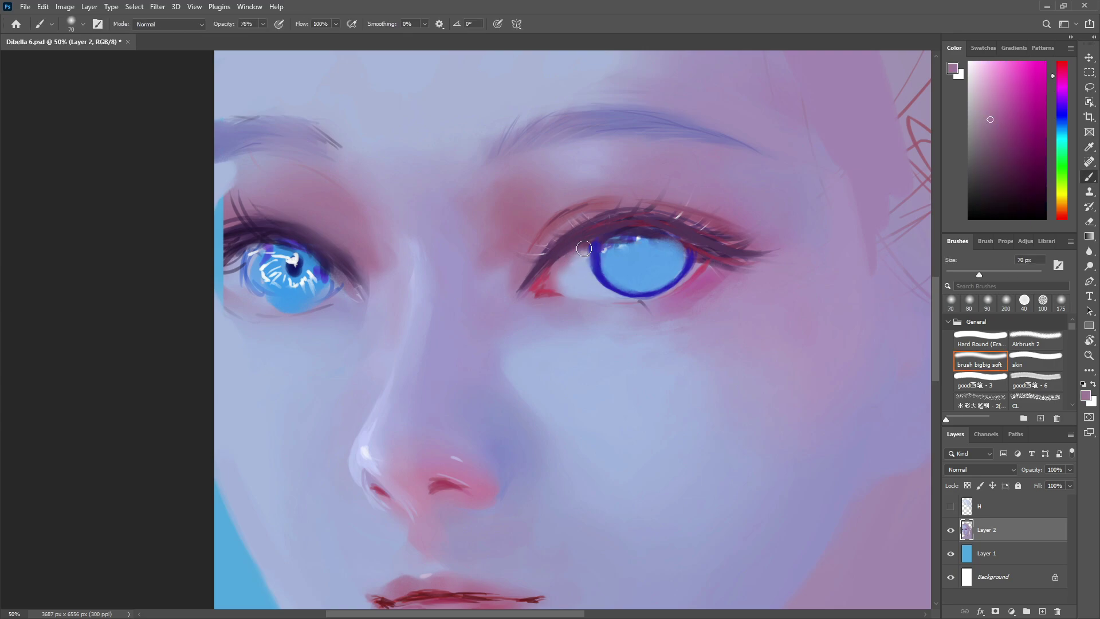
Tint the near eye's upper lash line dark blue with the soft brush, continuing with good画笔 - 3 at 40 px.
left_click(583, 249, "alt")
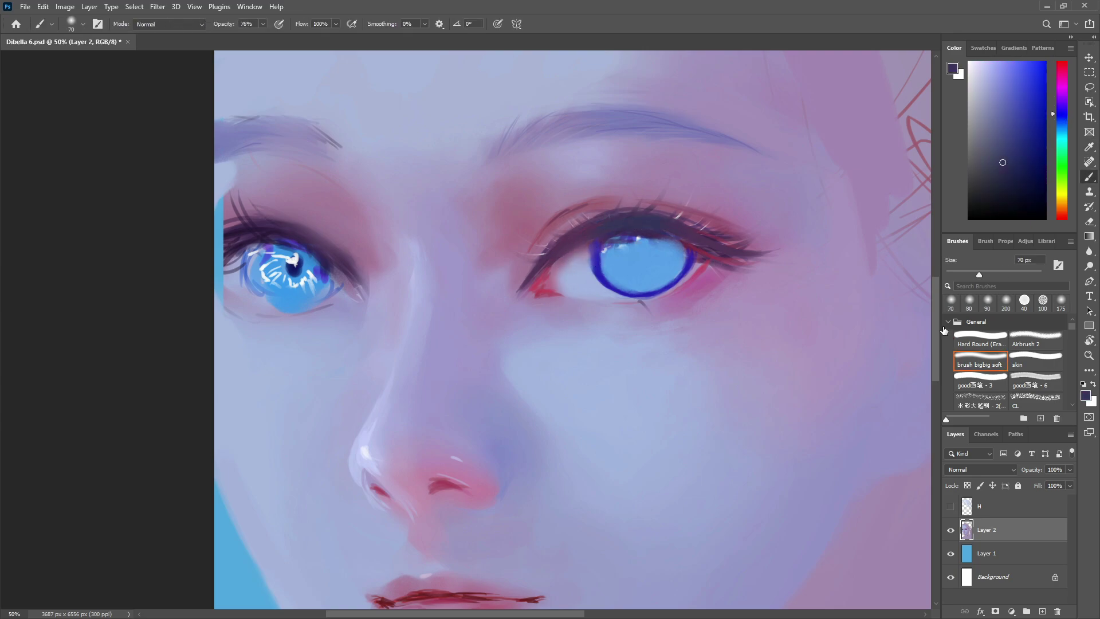
left_click(1022, 148)
left_click_drag(639, 216, 690, 238)
left_click(981, 382)
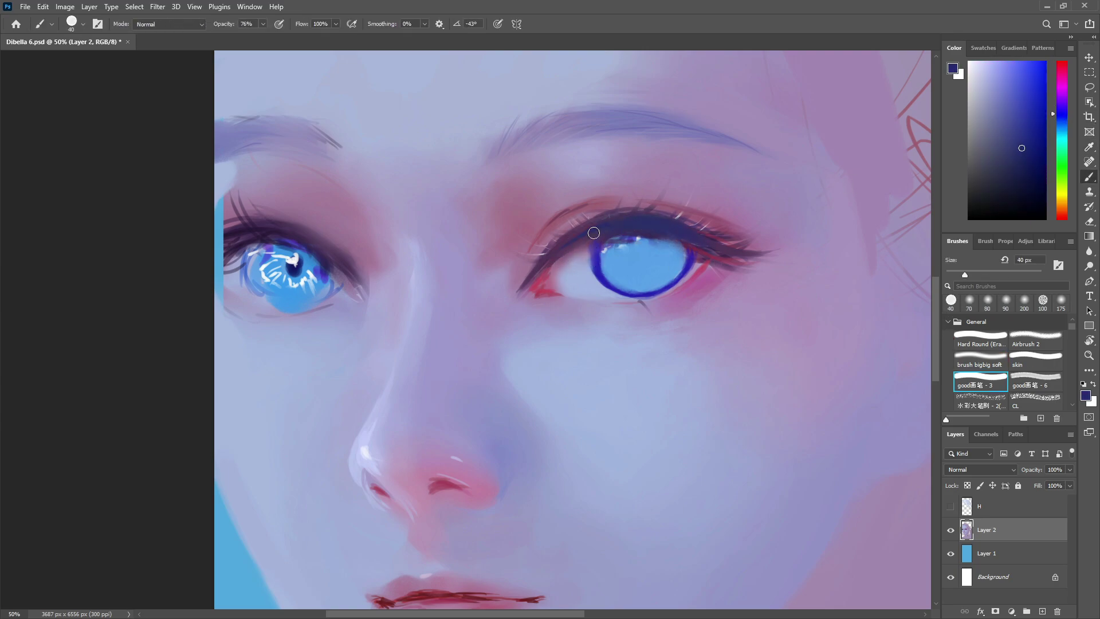
left_click_drag(592, 233, 756, 234)
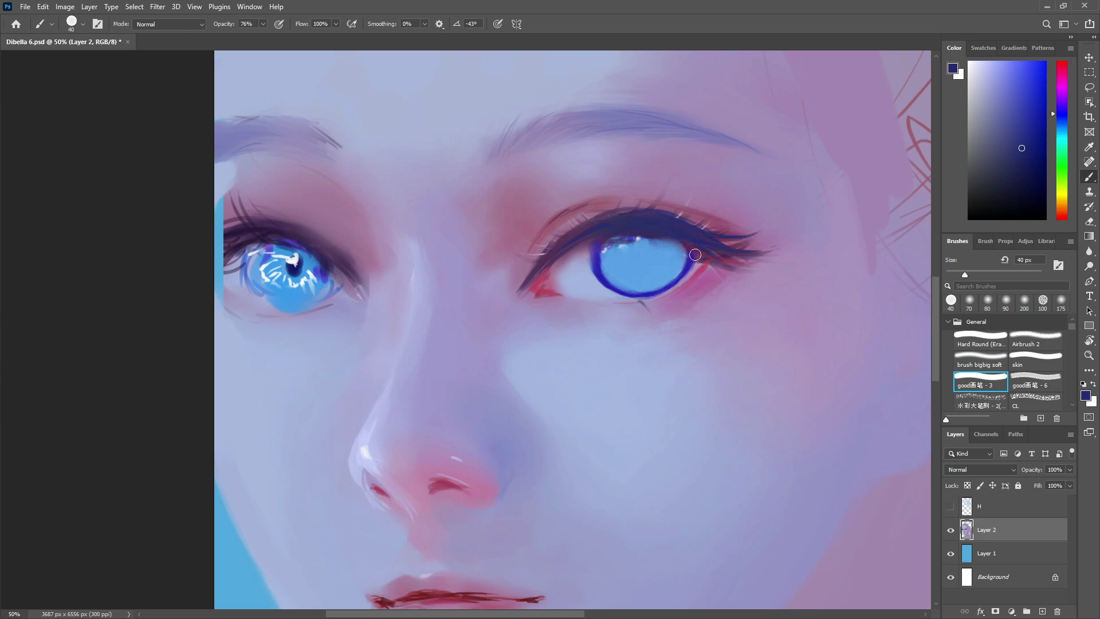
Darken the near eye's upper lash line with a near-black blue using the good画笔 - 3 brush at 35 px.
key("bracketleft")
key("bracketleft")
key("bracketleft")
key("bracketleft")
key("bracketleft")
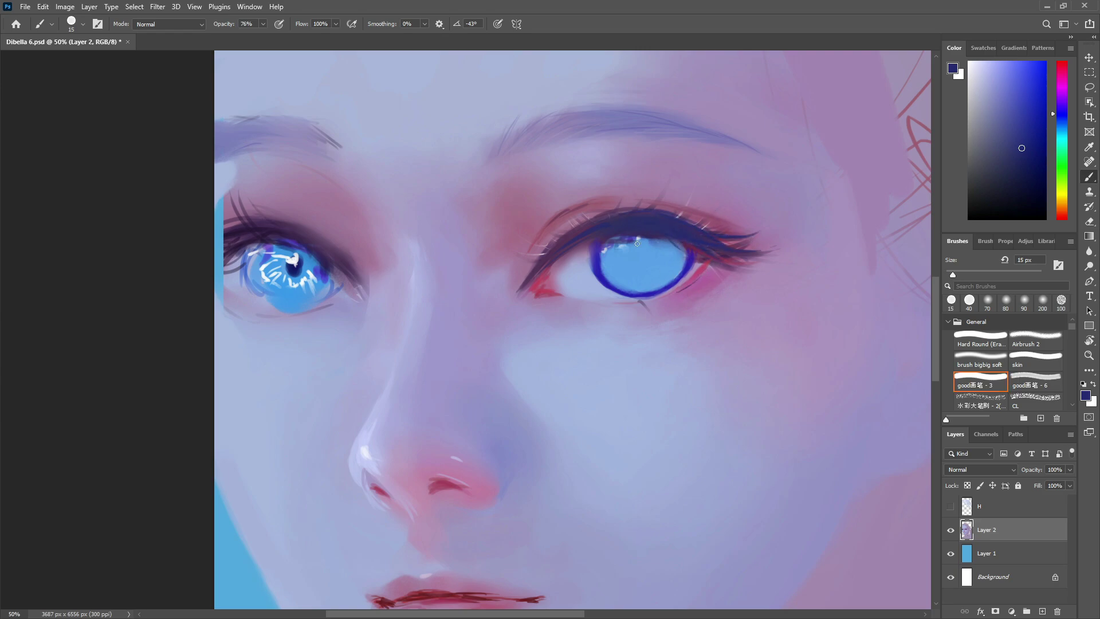
left_click(1027, 182)
key("bracketright")
key("bracketright")
key("bracketright")
key("bracketright")
mouse_move(663, 221)
left_mouse_down()
mouse_move(716, 240)
mouse_move(707, 236)
left_mouse_up()
left_click_drag(573, 242, 741, 242)
left_click_drag(673, 228, 738, 251)
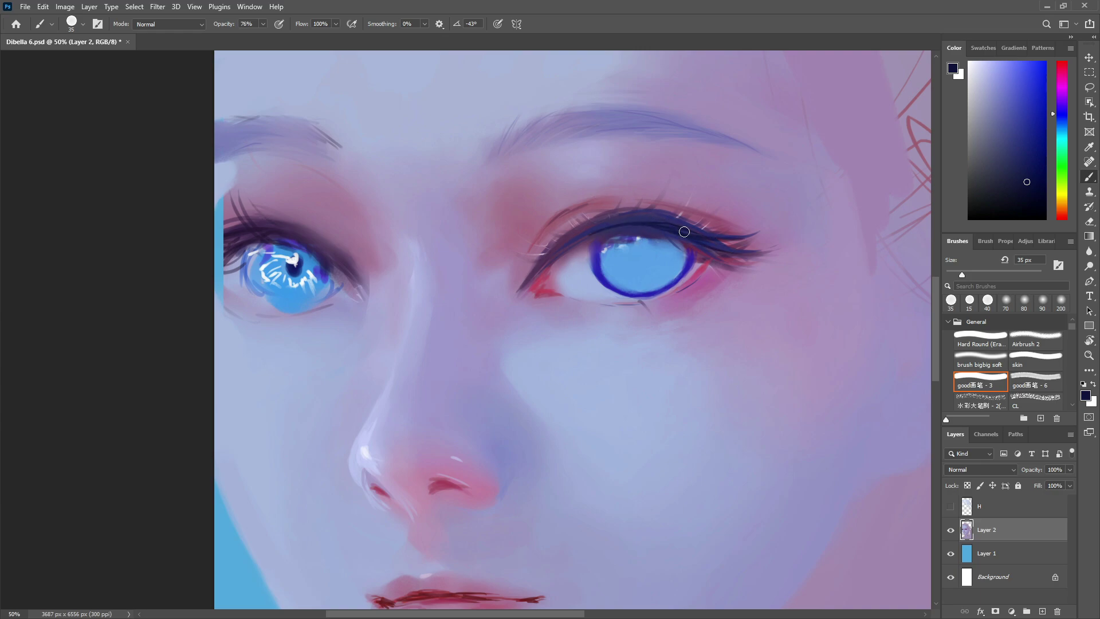
Build up near-black blue strokes from the lash line's inner corner across the lid to the outer wing tips.
mouse_move(573, 235)
left_mouse_down()
mouse_move(664, 213)
mouse_move(687, 247)
left_mouse_up()
left_click_drag(595, 234, 554, 260)
mouse_move(579, 229)
left_mouse_down()
mouse_move(652, 214)
mouse_move(678, 241)
left_mouse_up()
left_click_drag(594, 221, 669, 212)
left_click_drag(710, 255, 771, 253)
left_click_drag(685, 241, 732, 264)
Switch to layer A and start fine lower lashes near the near eye's outer corner with a small hard brush.
left_click(1024, 301)
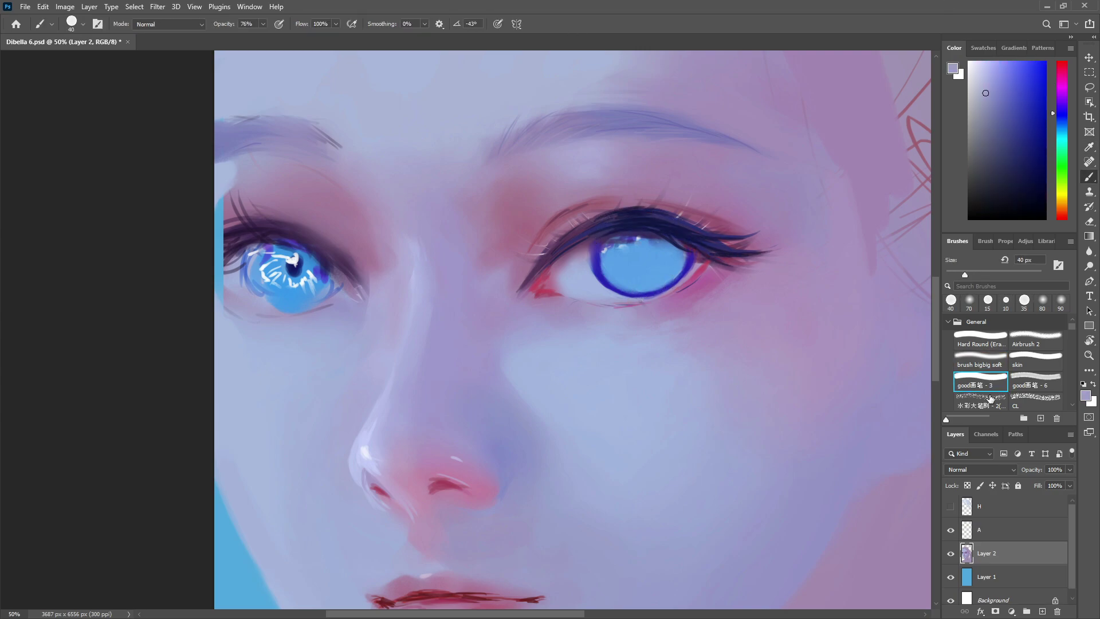
left_click(983, 530)
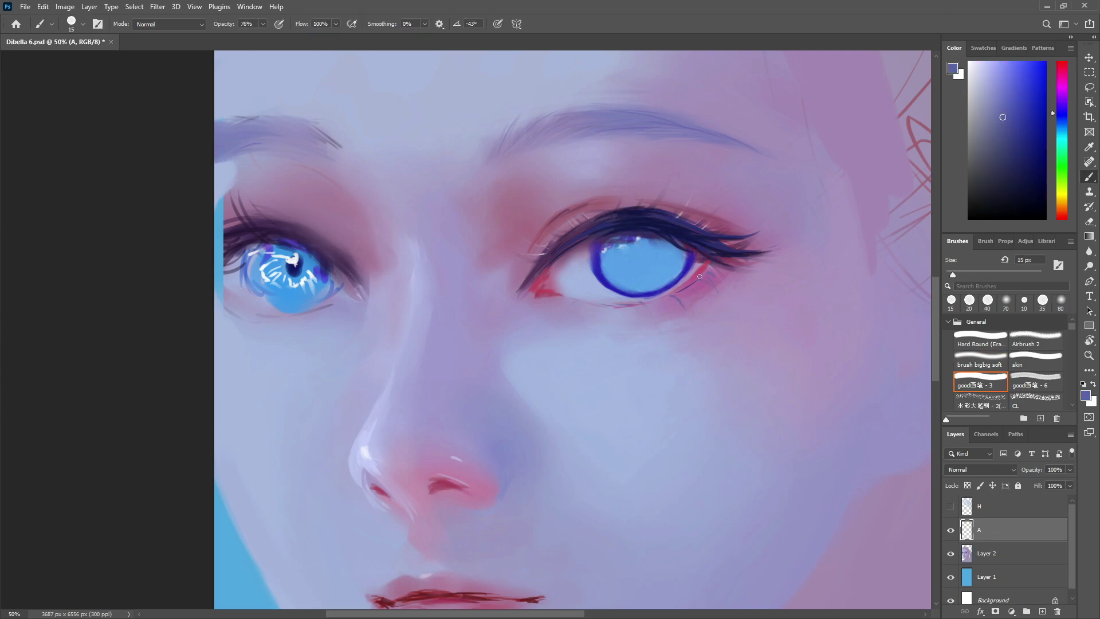
In Dibella 7.png, demonstrate the good画笔 - 3 brush at 20 px and 100% opacity with a black arrow, a zigzag and long tapered strokes.
mouse_move(235, 166)
left_mouse_down()
mouse_move(241, 64)
mouse_move(260, 105)
left_mouse_up()
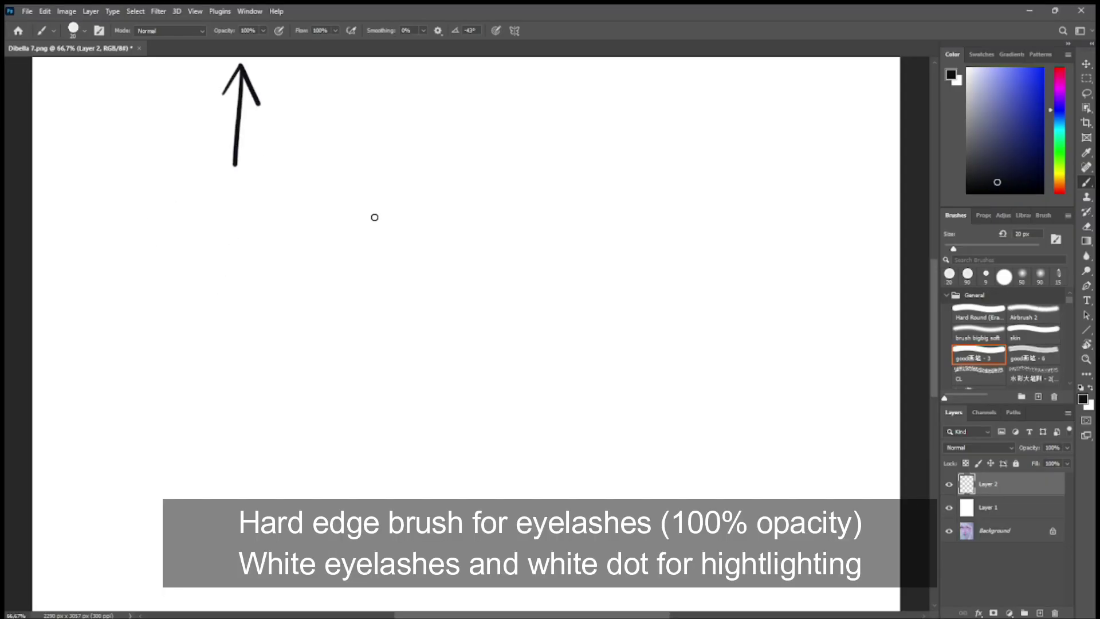
left_click_drag(174, 263, 326, 225)
left_click_drag(326, 119, 329, 228)
left_click_drag(356, 93, 350, 275)
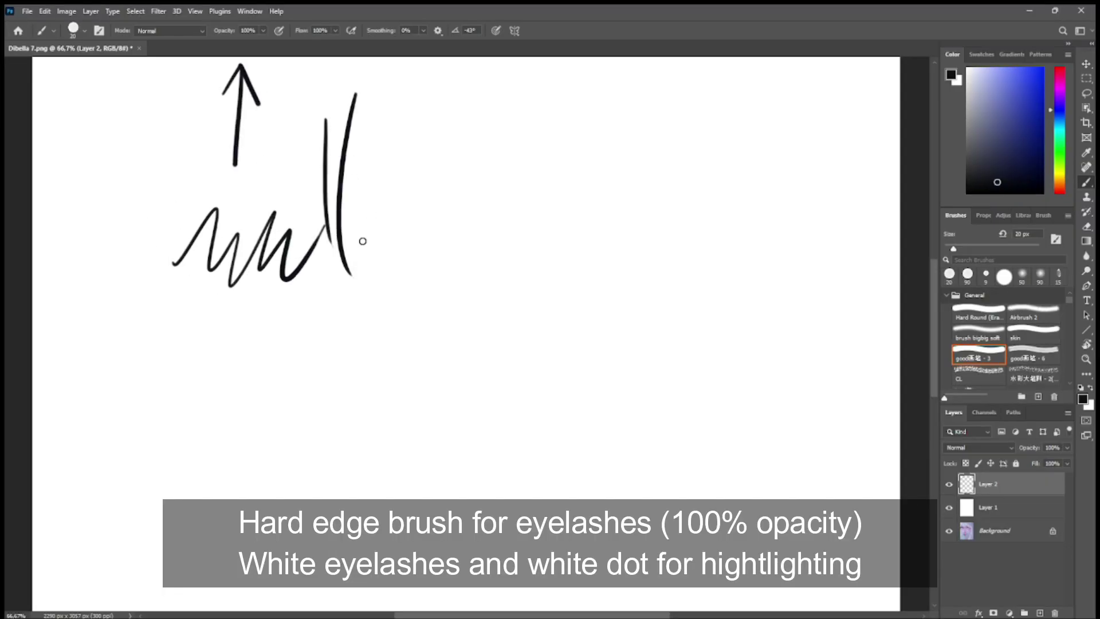
left_click_drag(388, 110, 394, 277)
Sketch a sample upper lid arc with curved, tapering black lashes using the brush at 9 px.
key("bracketleft")
key("bracketleft")
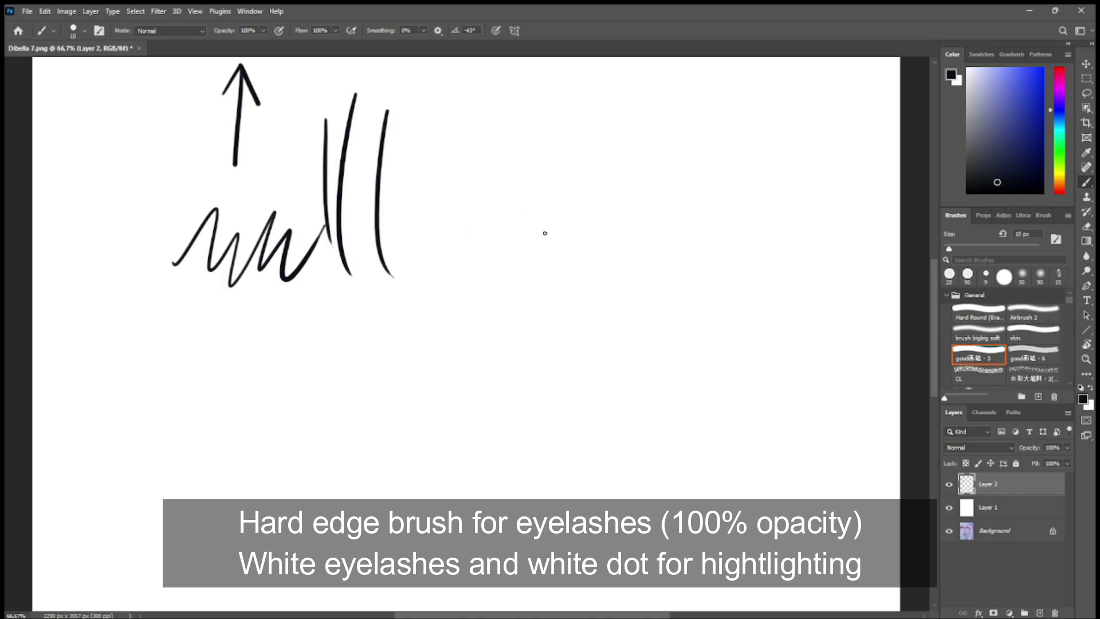
left_click_drag(519, 245, 623, 221)
mouse_move(496, 262)
left_mouse_down()
mouse_move(622, 215)
mouse_move(679, 240)
left_mouse_up()
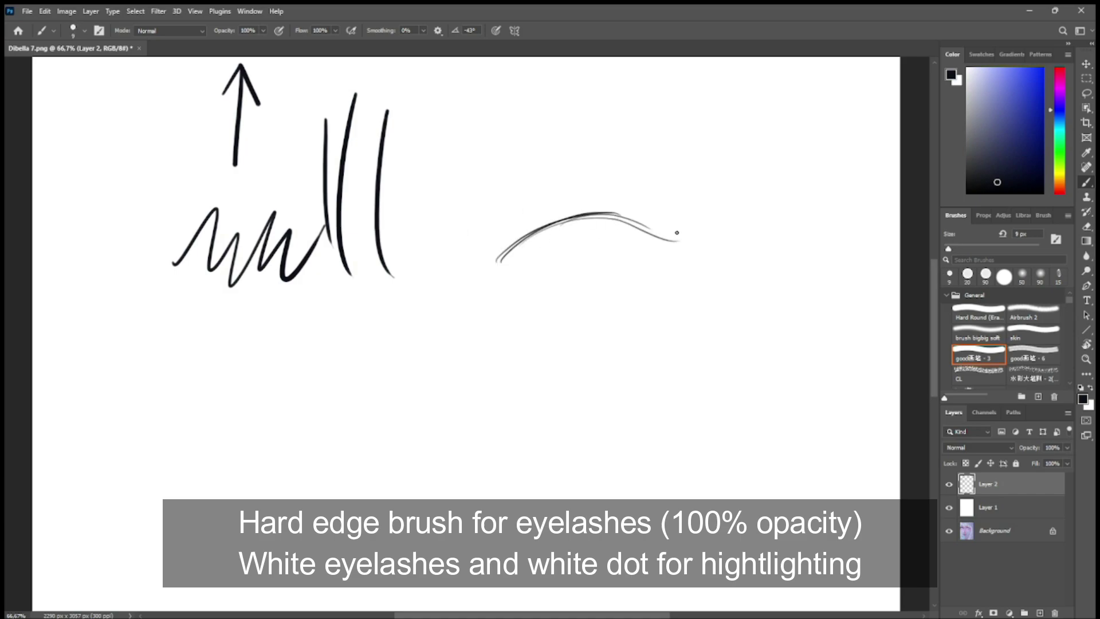
left_click_drag(532, 230, 511, 196)
left_click_drag(505, 250, 477, 227)
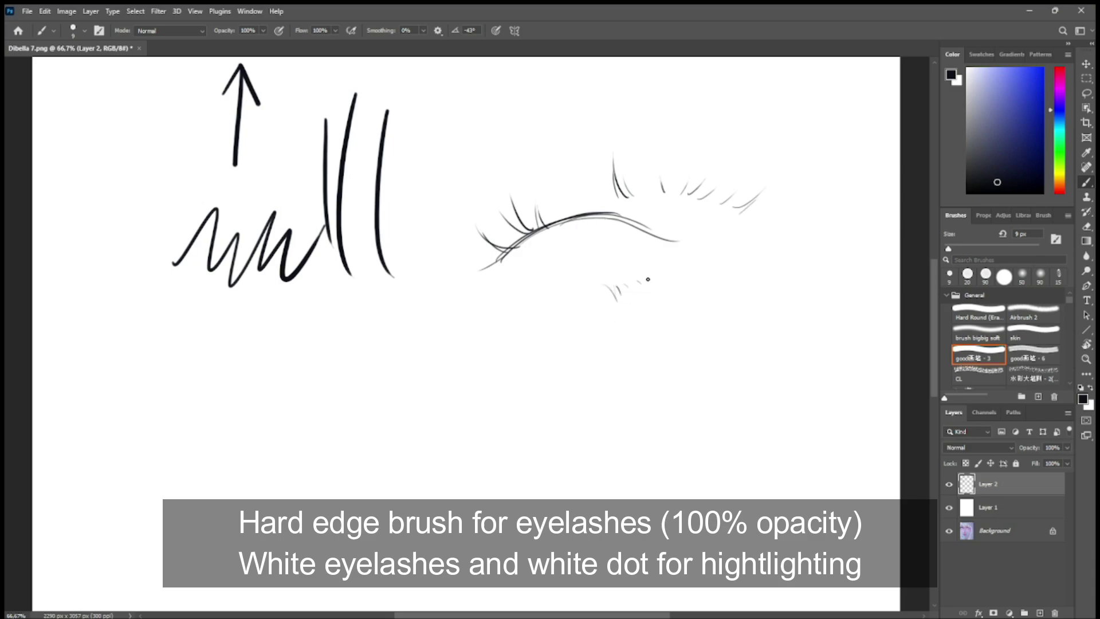
Draw short sample lower lashes beneath the lid arc and longer sweeping lashes at its outer side.
left_click_drag(644, 274, 650, 280)
left_click_drag(650, 271, 652, 278)
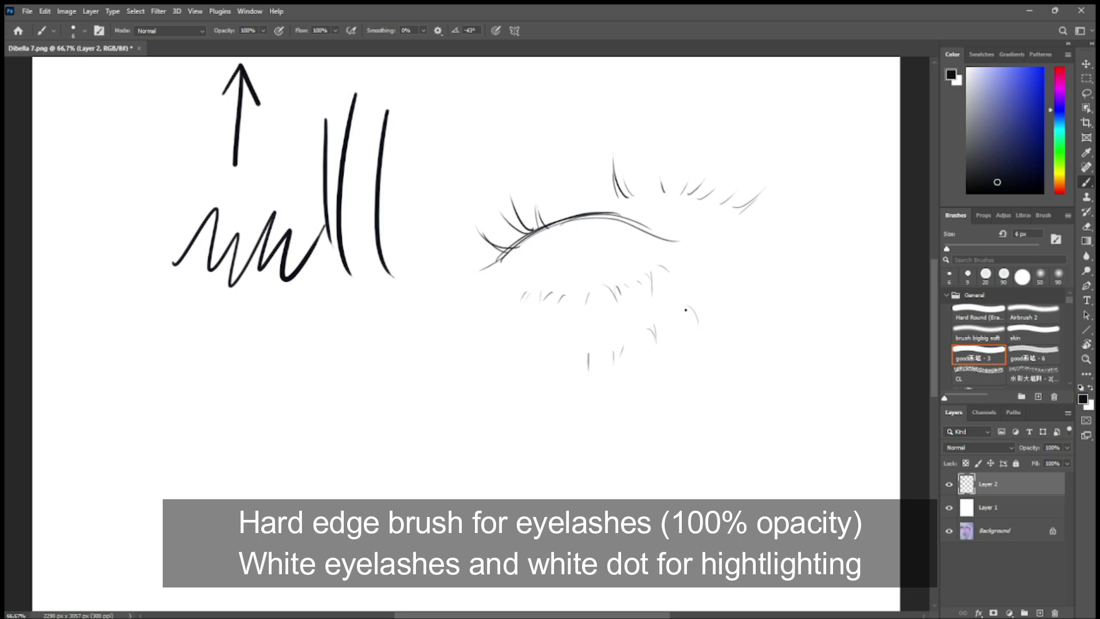
left_click_drag(753, 254, 730, 289)
Paint a large grey-blue backdrop behind the sample lashes on Layer 1 with the Hard Round brush at 800 px.
left_click(987, 318)
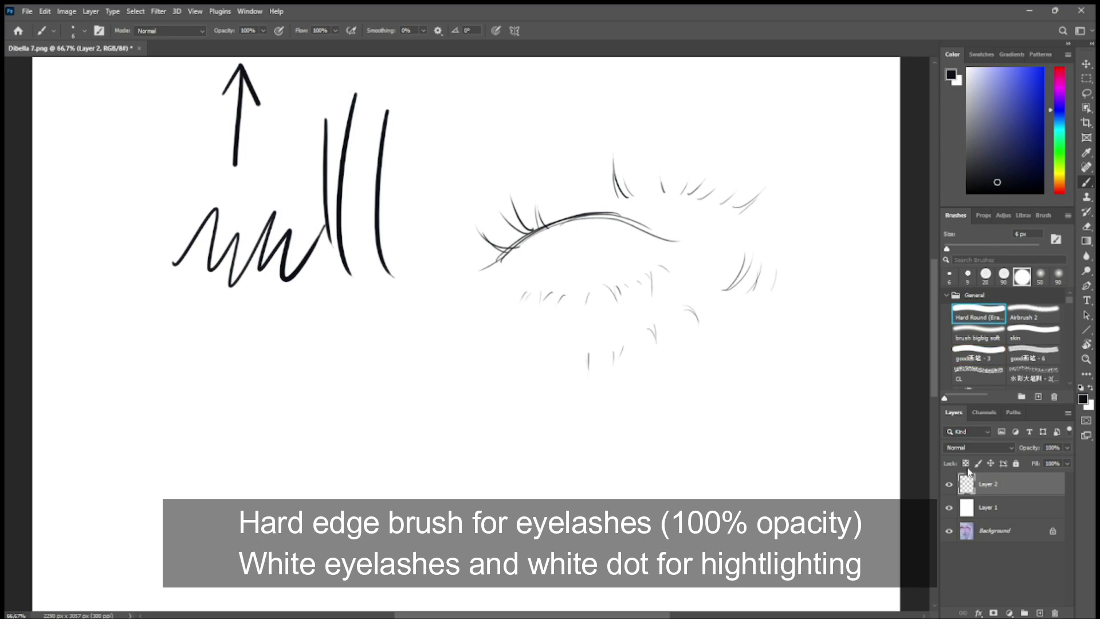
left_click(987, 504)
left_click(983, 125)
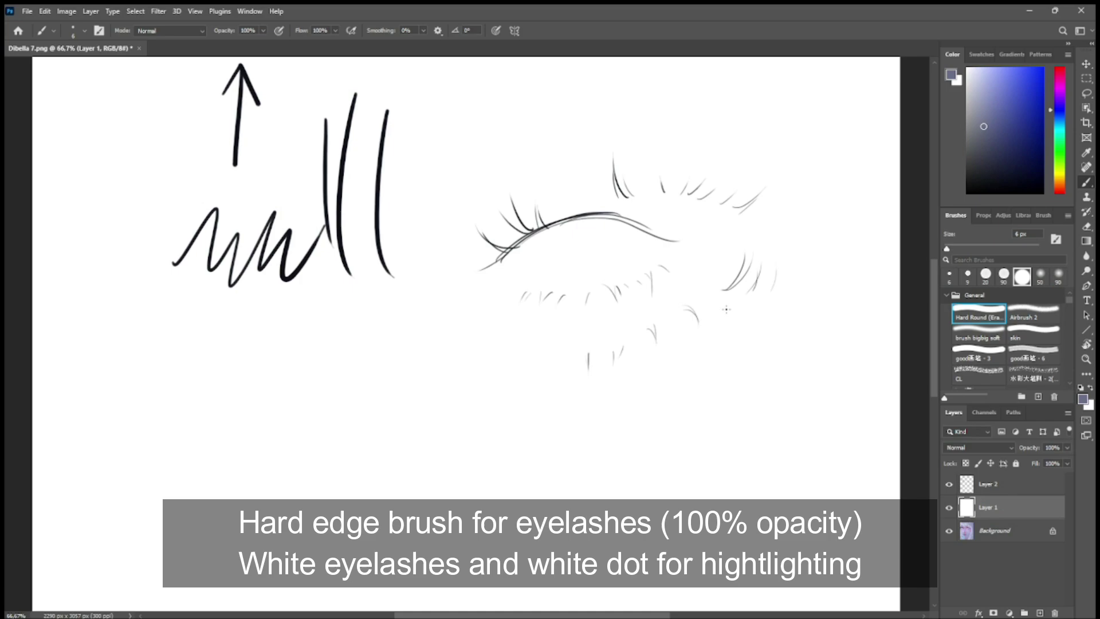
key("bracketright")
key("bracketright")
key("bracketright")
key("bracketright")
key("bracketright")
key("bracketright")
key("bracketright")
key("bracketright")
key("bracketright")
key("bracketright")
key("bracketright")
key("bracketright")
key("bracketright")
key("bracketright")
key("bracketright")
key("bracketright")
key("bracketright")
key("bracketright")
key("bracketright")
key("bracketright")
mouse_move(825, 223)
left_mouse_down()
mouse_move(514, 226)
mouse_move(522, 277)
mouse_move(636, 284)
left_mouse_up()
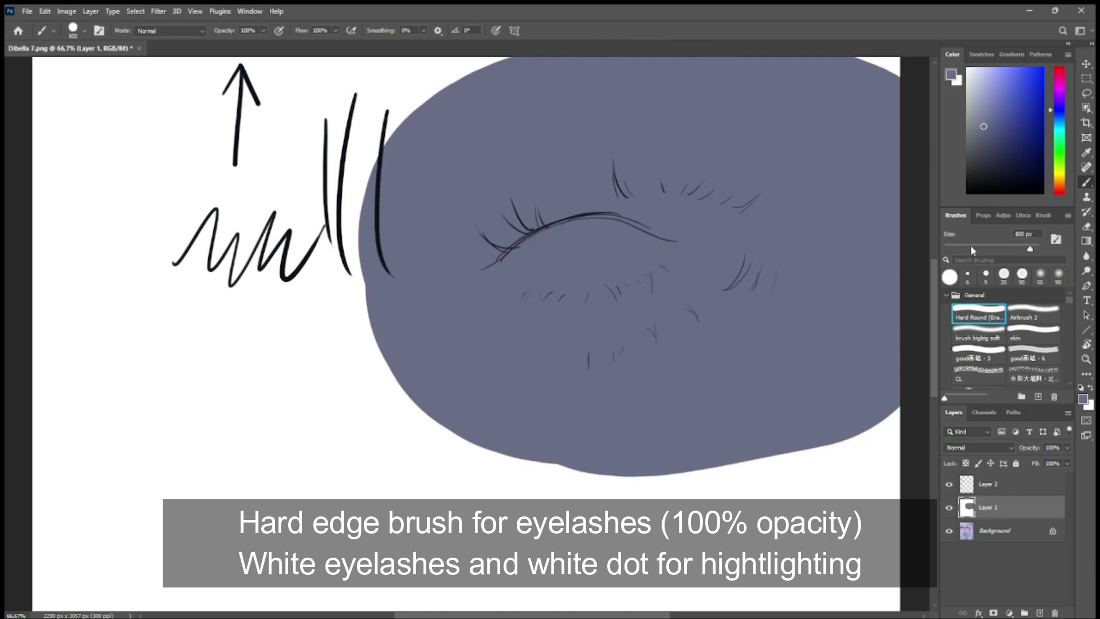
On Layer 2, draw a white arrow and handwrite "pure white" beneath it with the good画笔 - 3 brush at 7 px.
left_click(979, 354)
left_click(968, 68)
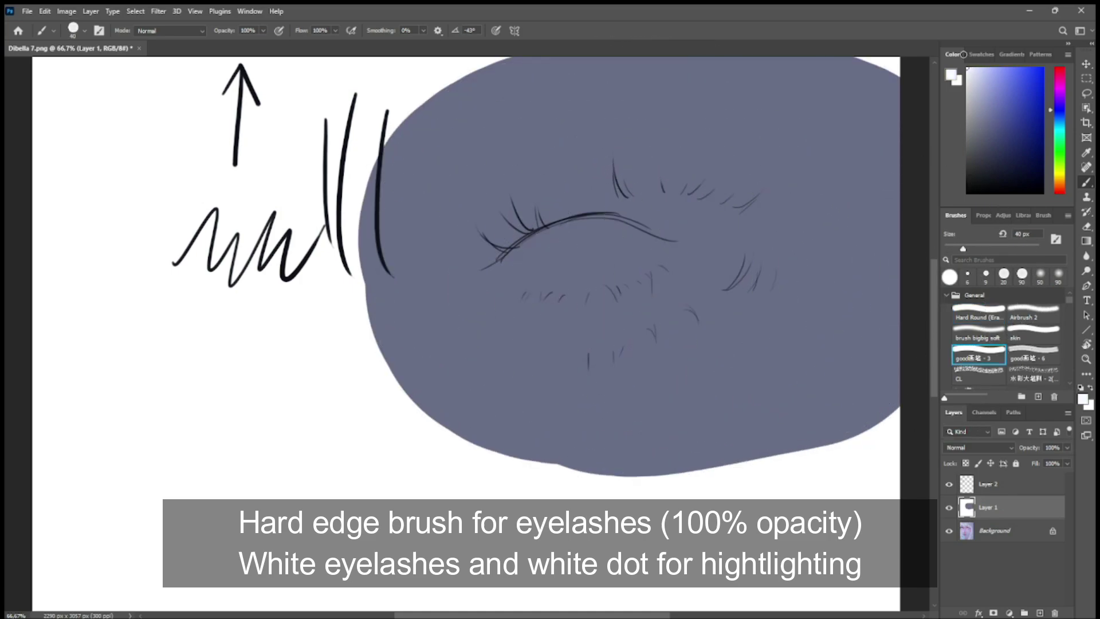
left_click(982, 493)
key("bracketleft")
key("bracketleft")
key("bracketleft")
key("bracketleft")
key("bracketleft")
key("bracketleft")
key("bracketleft")
key("bracketleft")
key("bracketleft")
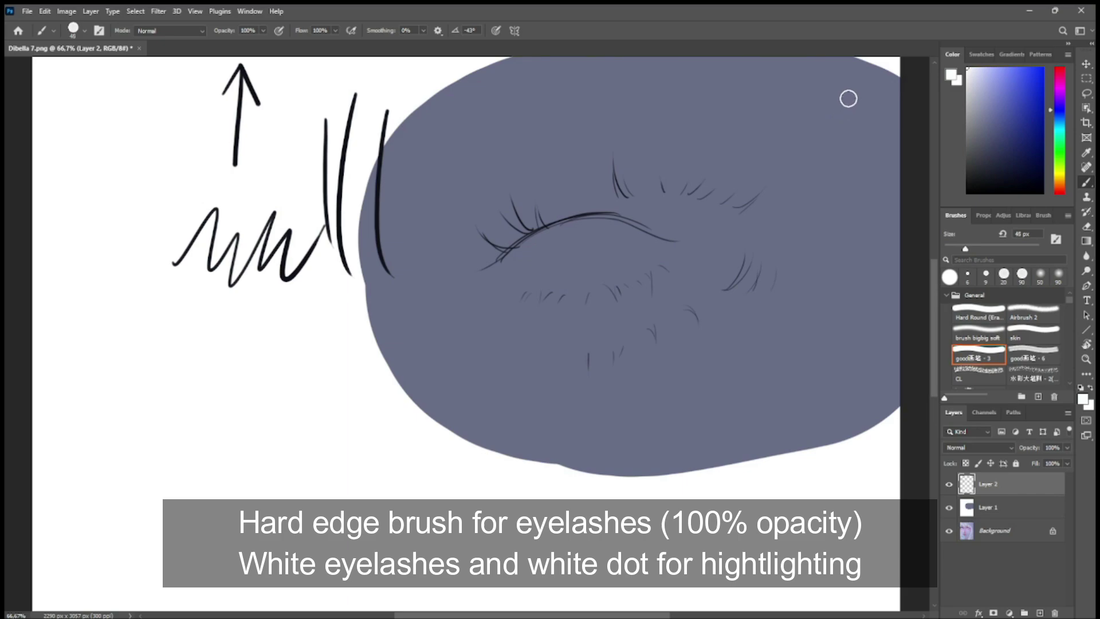
mouse_move(820, 126)
left_mouse_down()
mouse_move(881, 95)
mouse_move(871, 115)
left_mouse_up()
left_click_drag(773, 193, 774, 176)
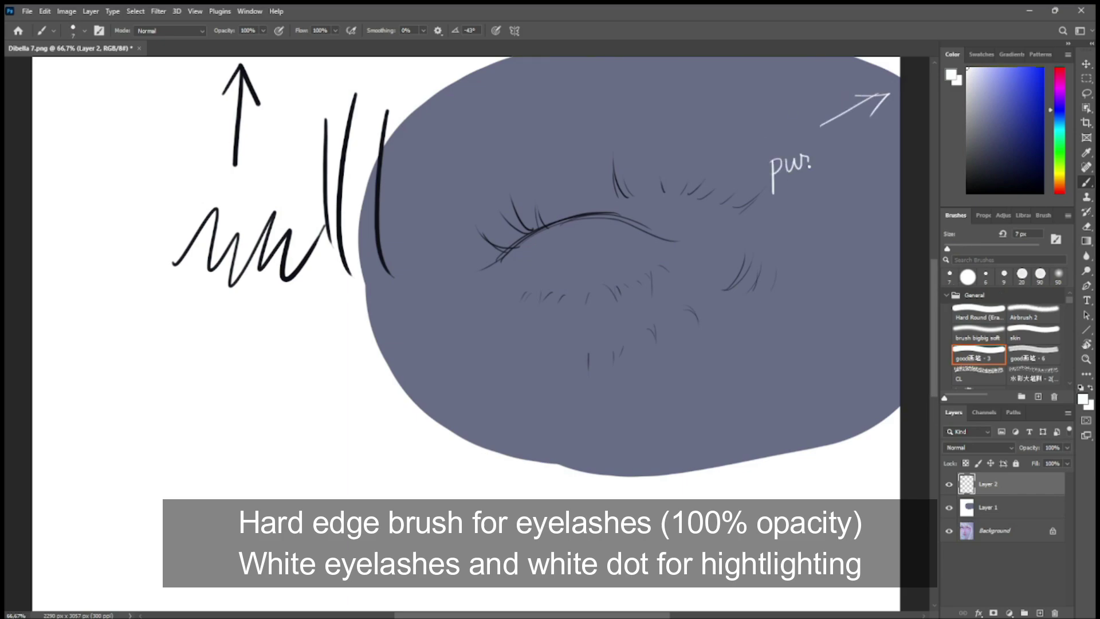
left_click_drag(804, 211, 820, 193)
mouse_move(826, 179)
left_mouse_down()
mouse_move(846, 201)
mouse_move(886, 196)
left_mouse_up()
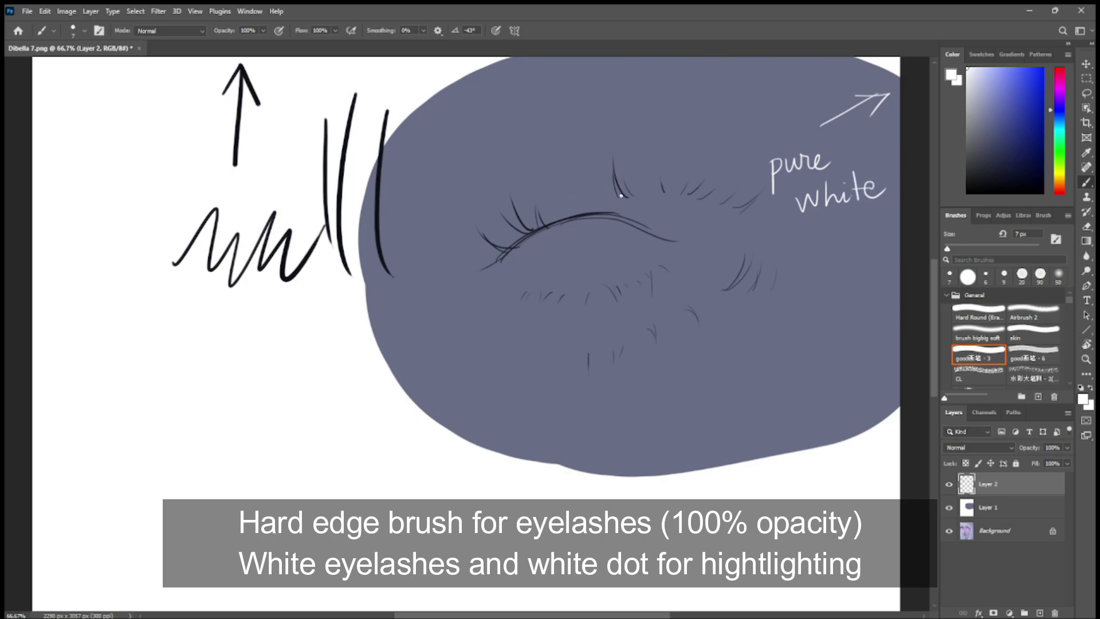
Add thin white highlights to the upper sample lashes and mark the white and black strokes with arrows of matching colour.
left_click_drag(622, 196, 621, 171)
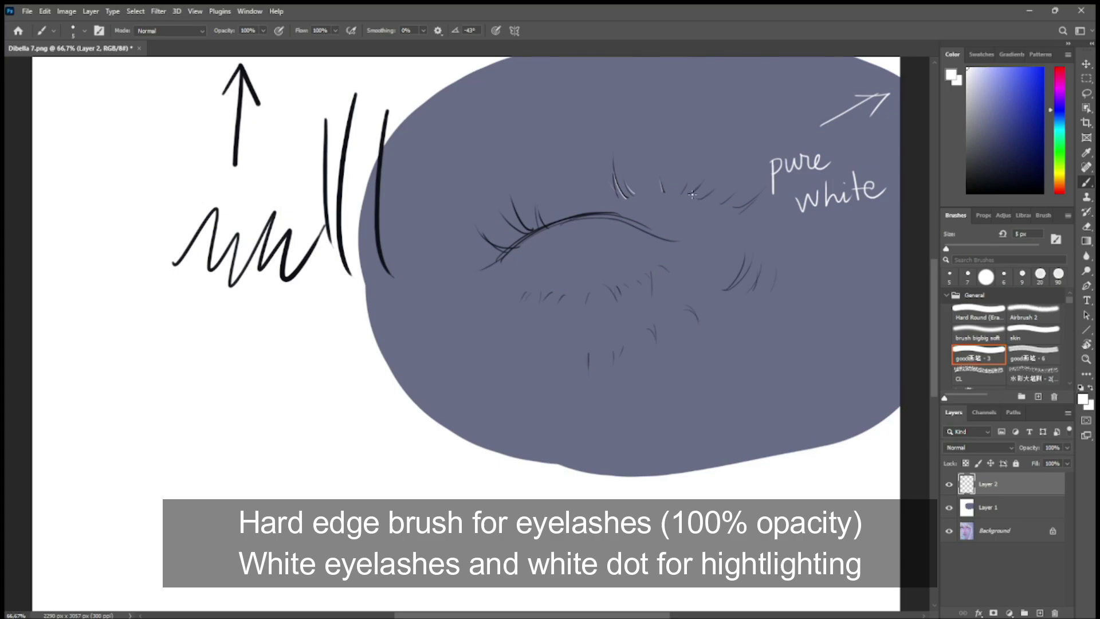
key("ctrl+plus")
left_click_drag(933, 279, 933, 235)
key("ctrl+plus")
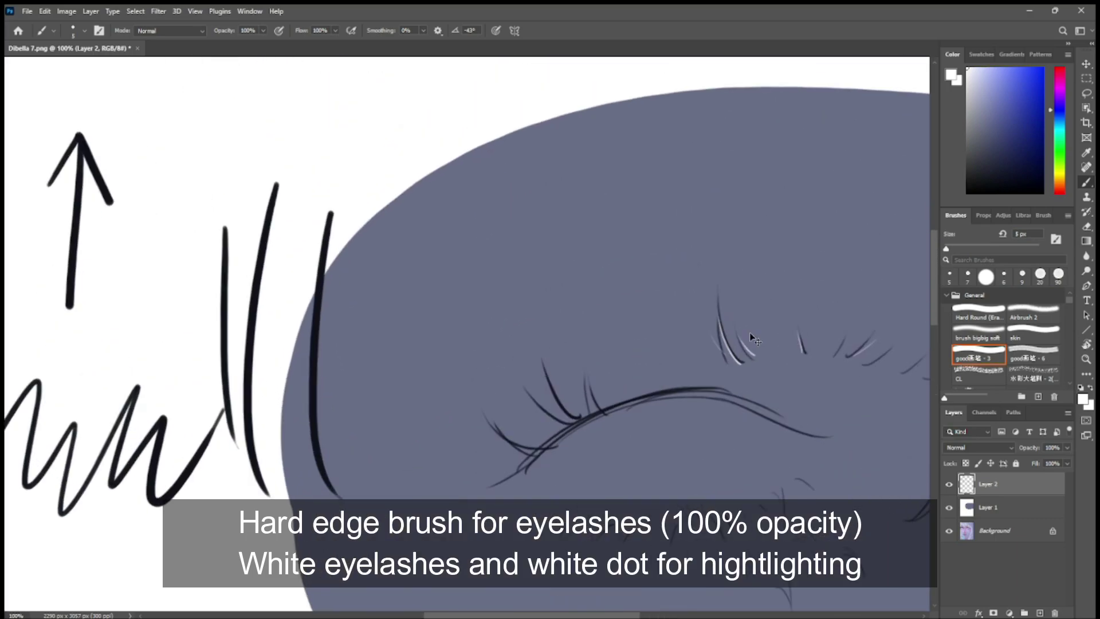
left_click_drag(507, 615, 585, 615)
left_click_drag(401, 245, 417, 283)
left_click_drag(441, 250, 456, 294)
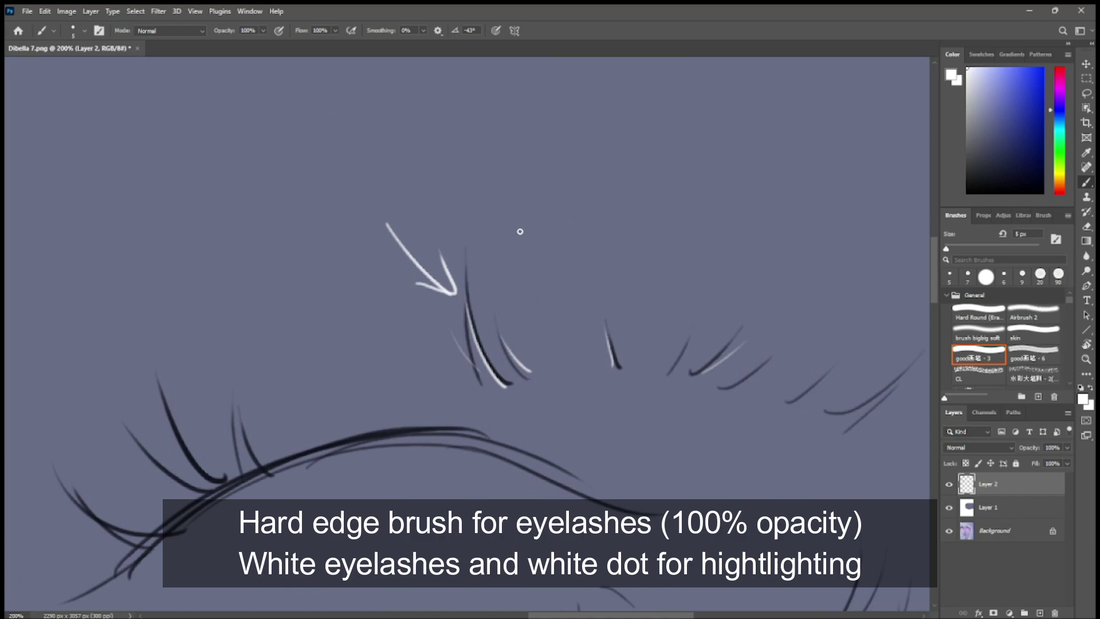
key("x")
mouse_move(548, 198)
left_mouse_down()
mouse_move(496, 318)
mouse_move(530, 310)
left_mouse_up()
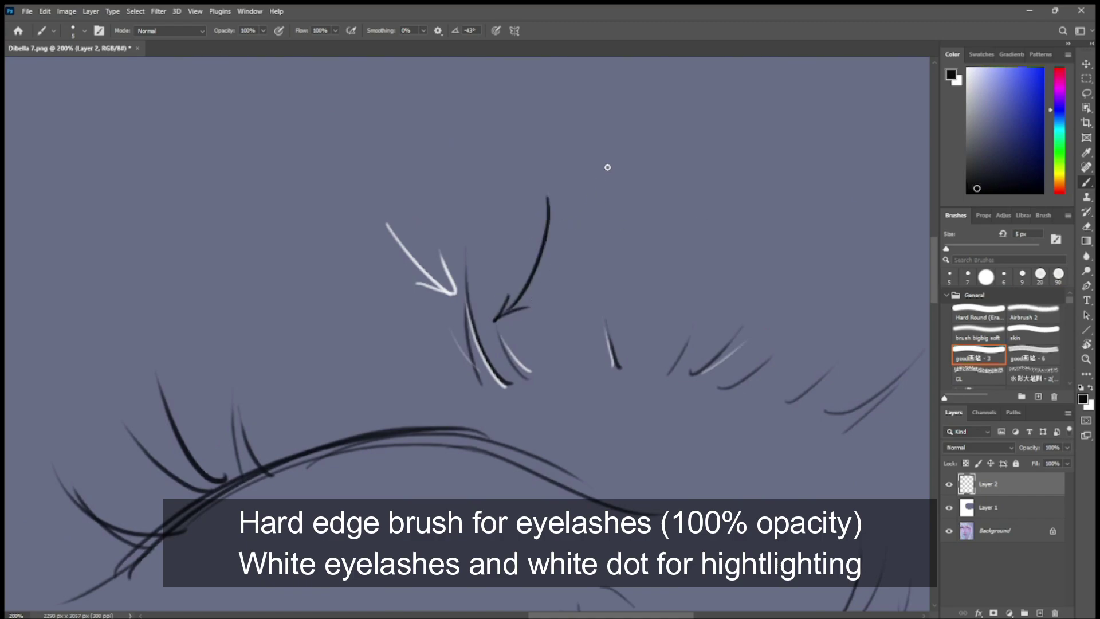
Add white highlight strokes along the outer sample lashes with the brush at 5 px.
key("x")
mouse_move(735, 389)
left_mouse_down()
mouse_move(768, 365)
mouse_move(836, 370)
left_mouse_up()
left_click_drag(842, 411, 885, 383)
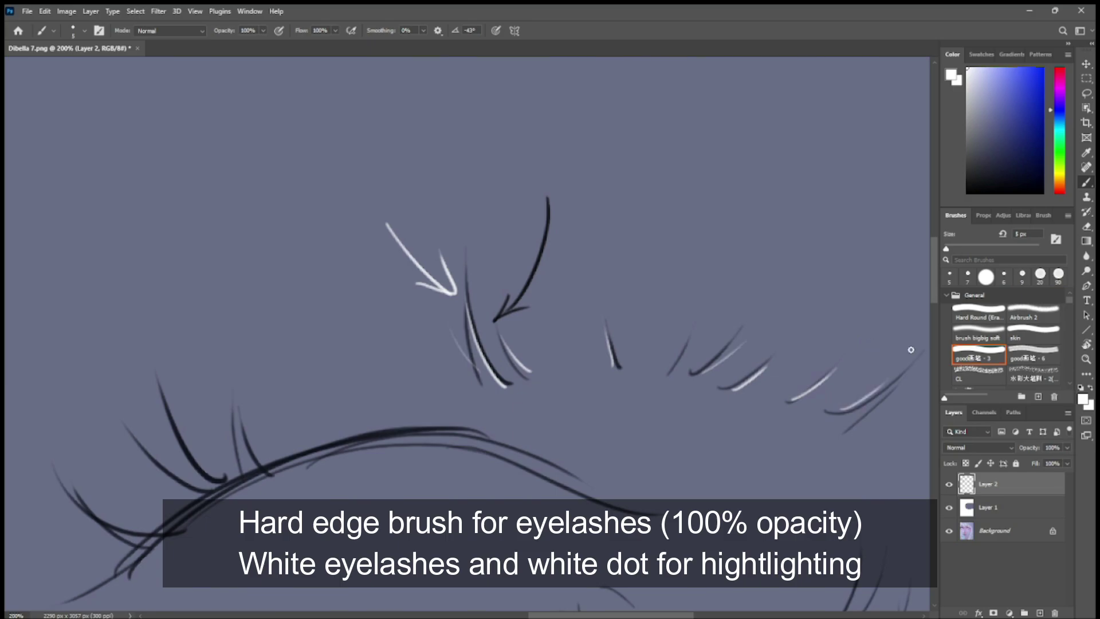
Undo the last two lash highlights, then repaint a lighter highlight and place small white dots near the lash tips.
key("ctrl+z")
key("ctrl+z")
left_click_drag(785, 400, 819, 381)
key("ctrl+minus")
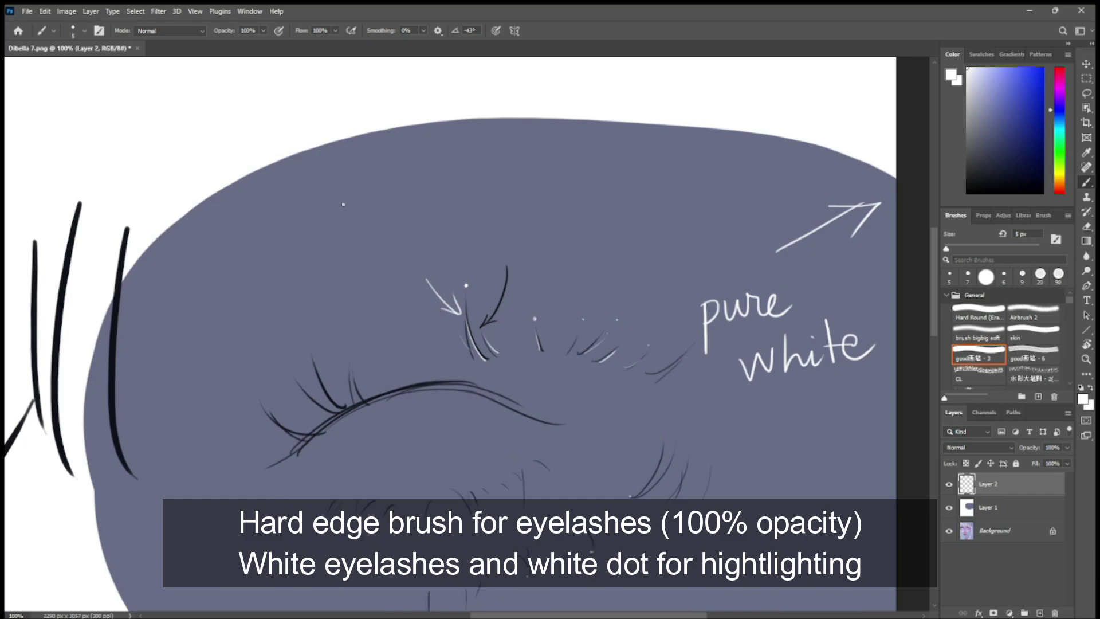
Hide Layer 1 and Layer 2 to expose the finished portrait's eyes, and pick a near-black blue brush colour.
left_click(949, 508)
left_click(950, 485)
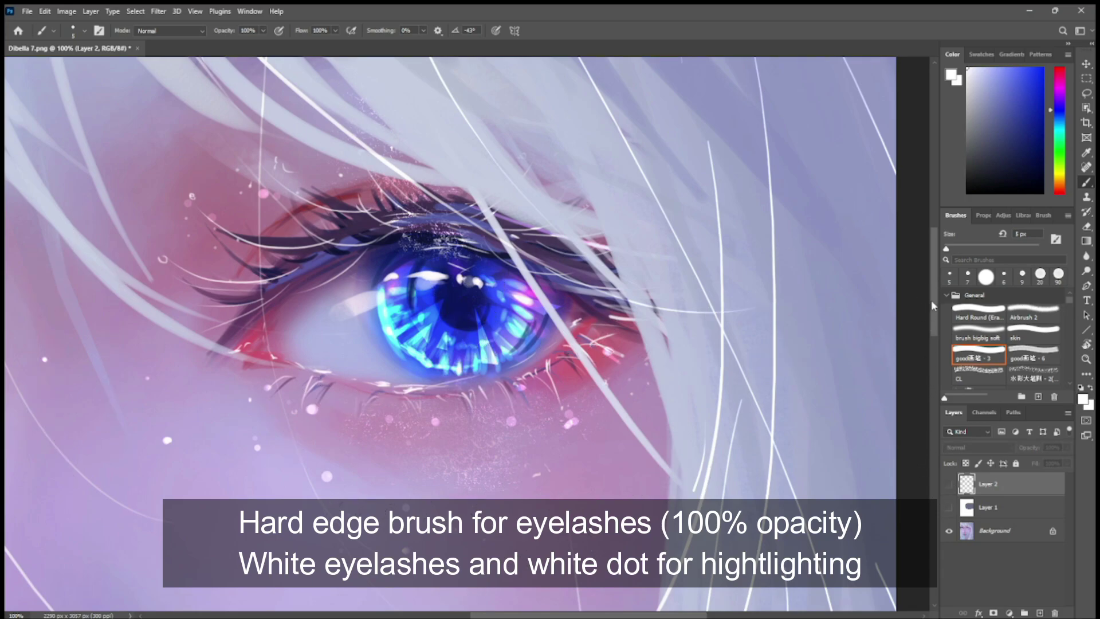
key("ctrl+minus")
left_click(992, 181)
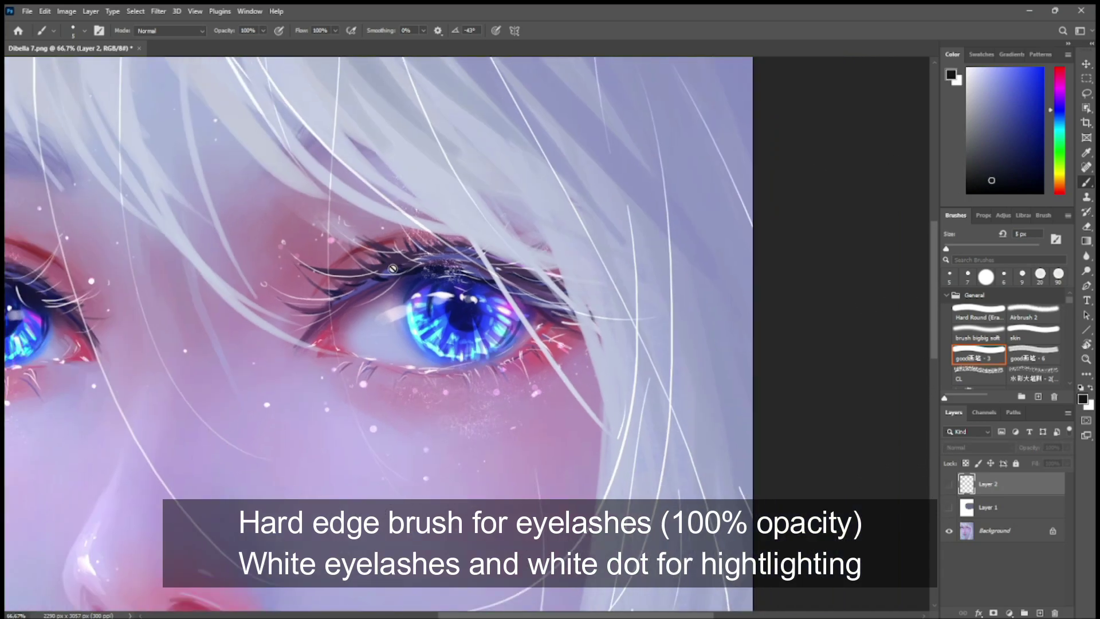
Paint dark lashes along the upper lid on the Background layer with the brush enlarged to 20 px.
left_click(990, 539)
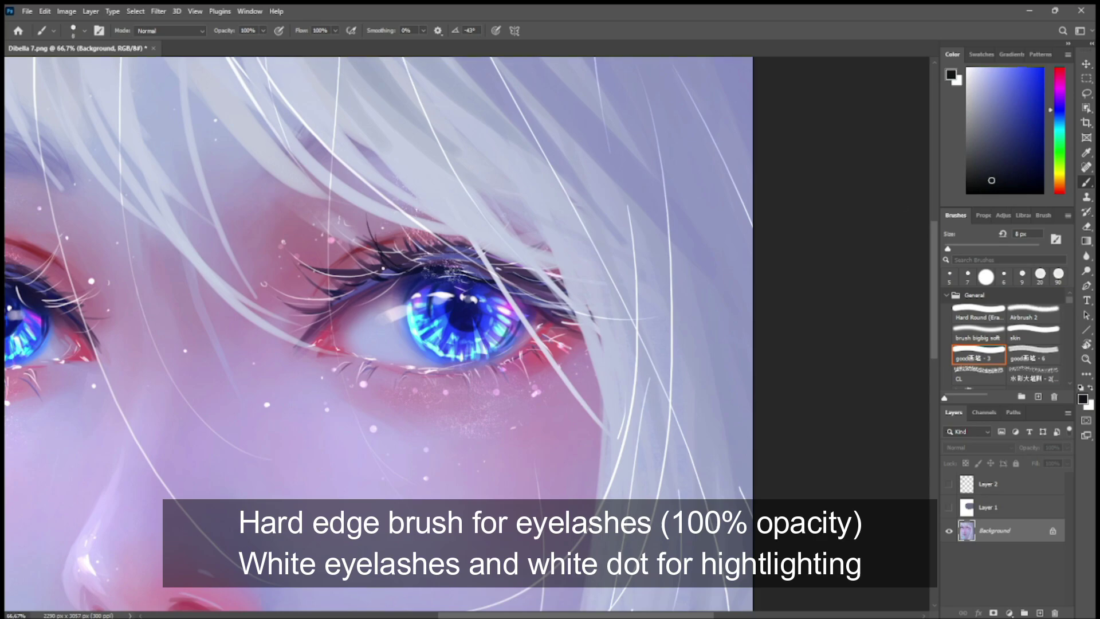
key("bracketright")
key("bracketright")
key("bracketright")
key("bracketright")
left_click_drag(408, 270, 378, 249)
left_click_drag(419, 262, 394, 231)
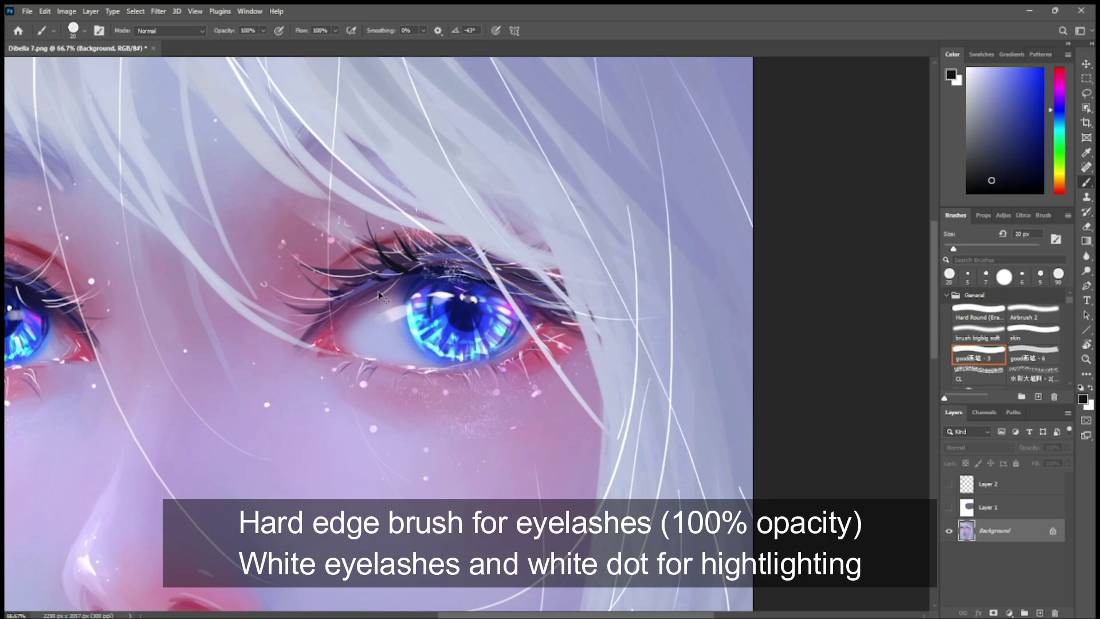
Paint dark navy lower lashes with the brush reduced to 8 px, and add pure white highlights to the lashes.
key("bracketleft")
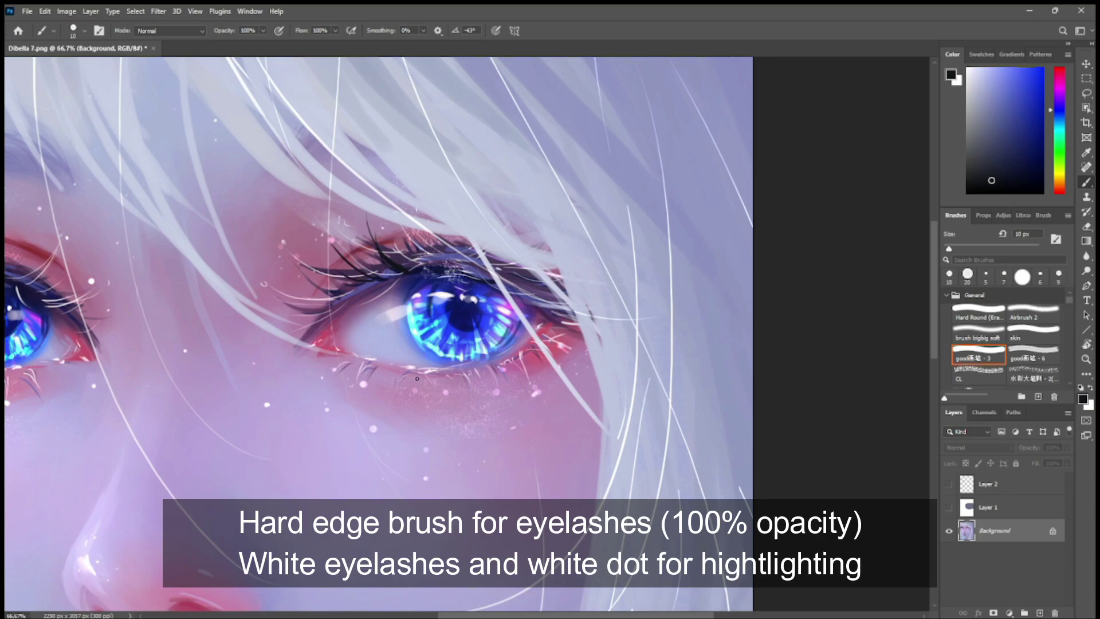
left_click(1013, 149)
key("bracketleft")
key("bracketleft")
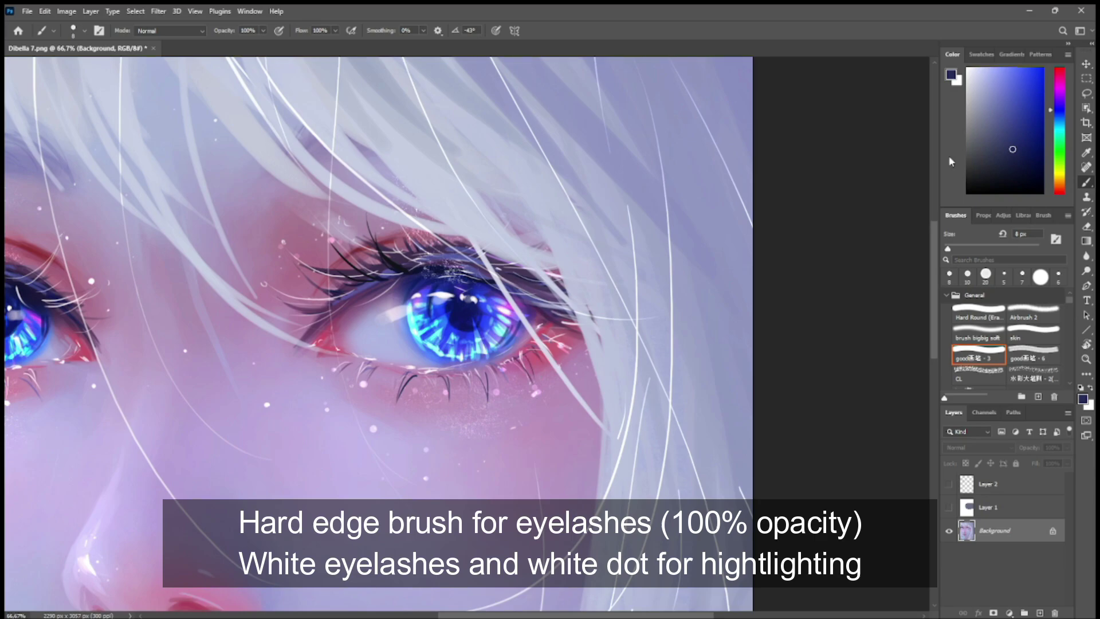
left_click(968, 68)
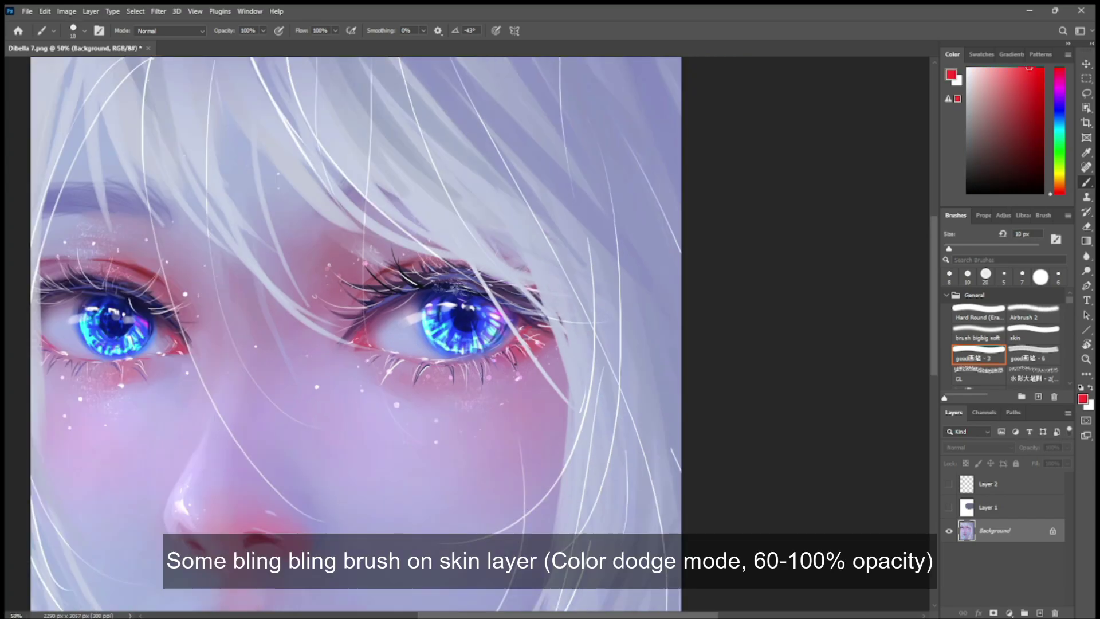
Circle in red the sparkle textures below the eye, above the lashes and on the upper lid.
mouse_move(517, 360)
left_mouse_down()
mouse_move(504, 417)
mouse_move(524, 364)
left_mouse_up()
key("ctrl+plus")
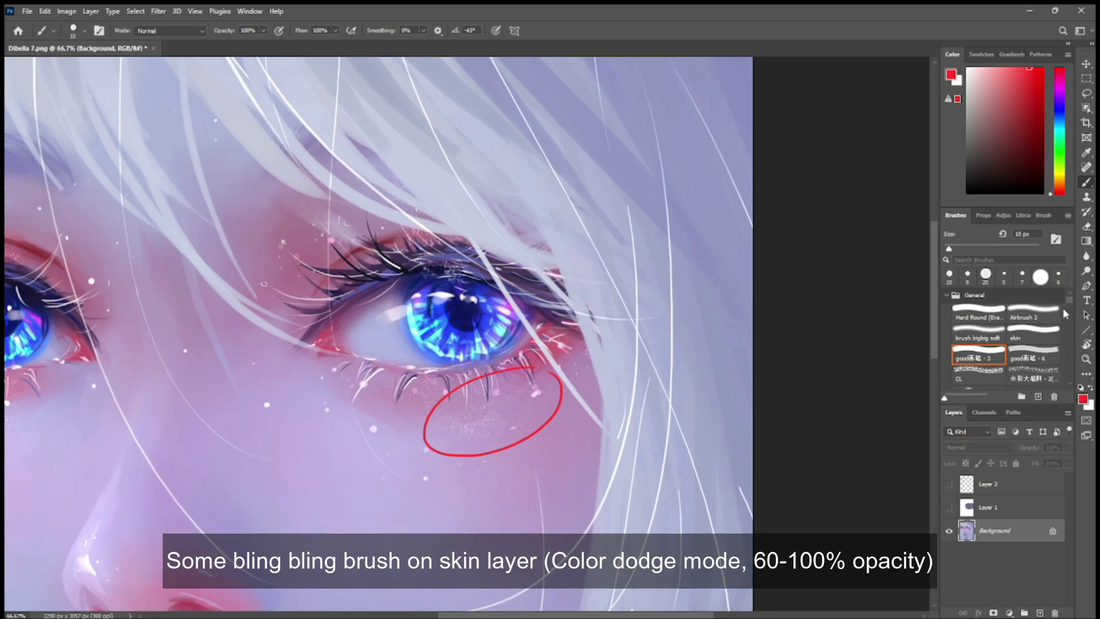
scroll(1066, 314, "down", 5)
mouse_move(427, 261)
left_mouse_down()
mouse_move(461, 252)
mouse_move(475, 277)
left_mouse_up()
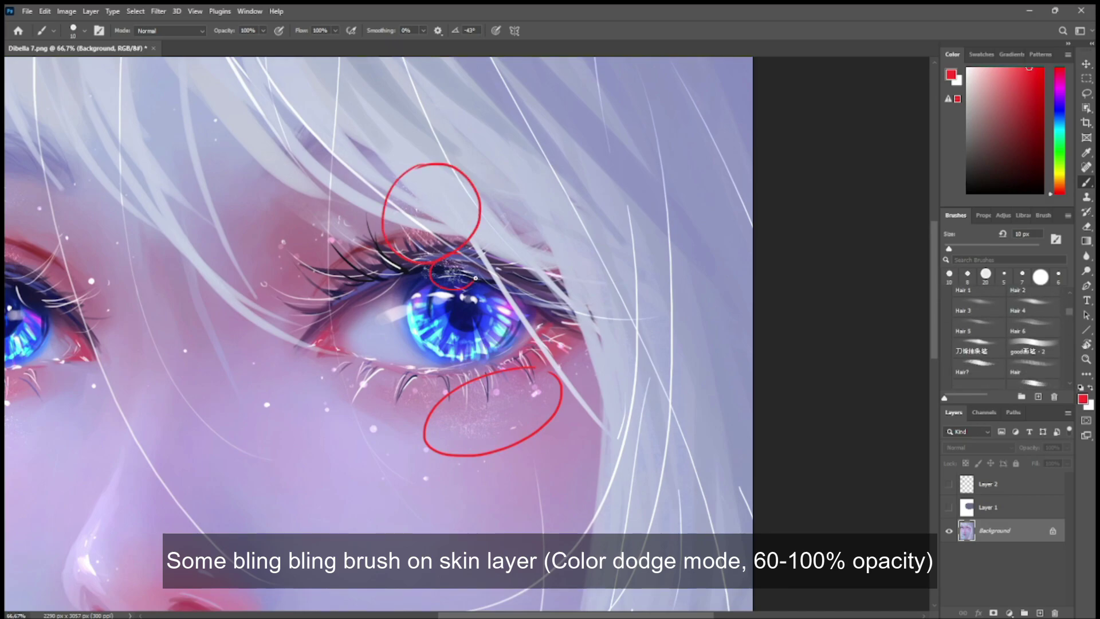
scroll(1067, 310, "up", 3)
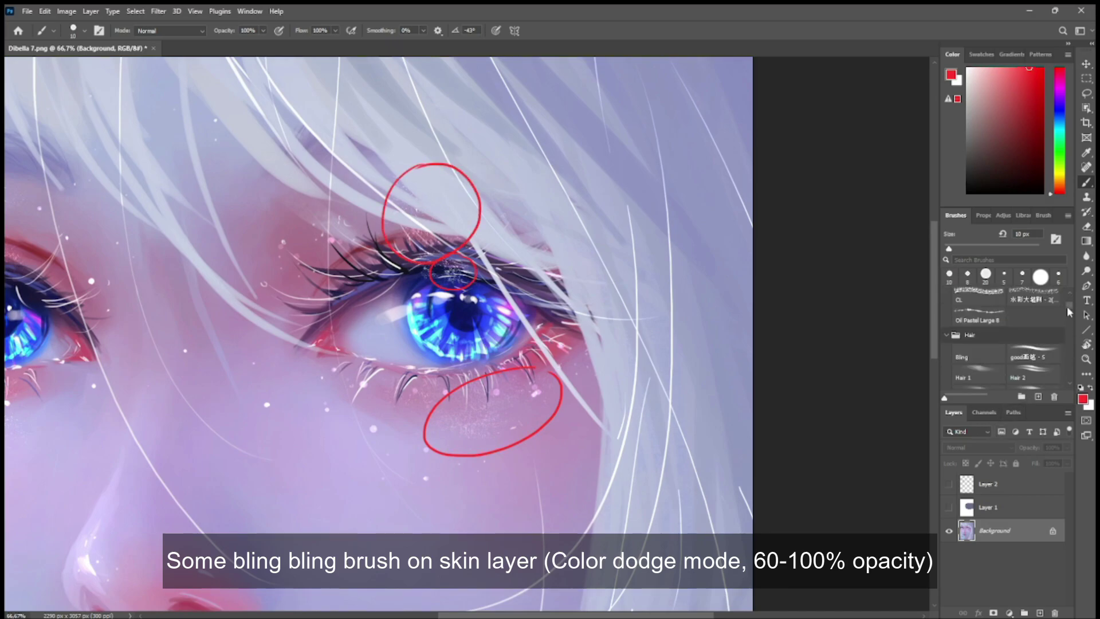
Set up the Bling brush with a pale pink colour, Color Dodge mode and a size of 100 px.
left_click(992, 332)
left_click(987, 67)
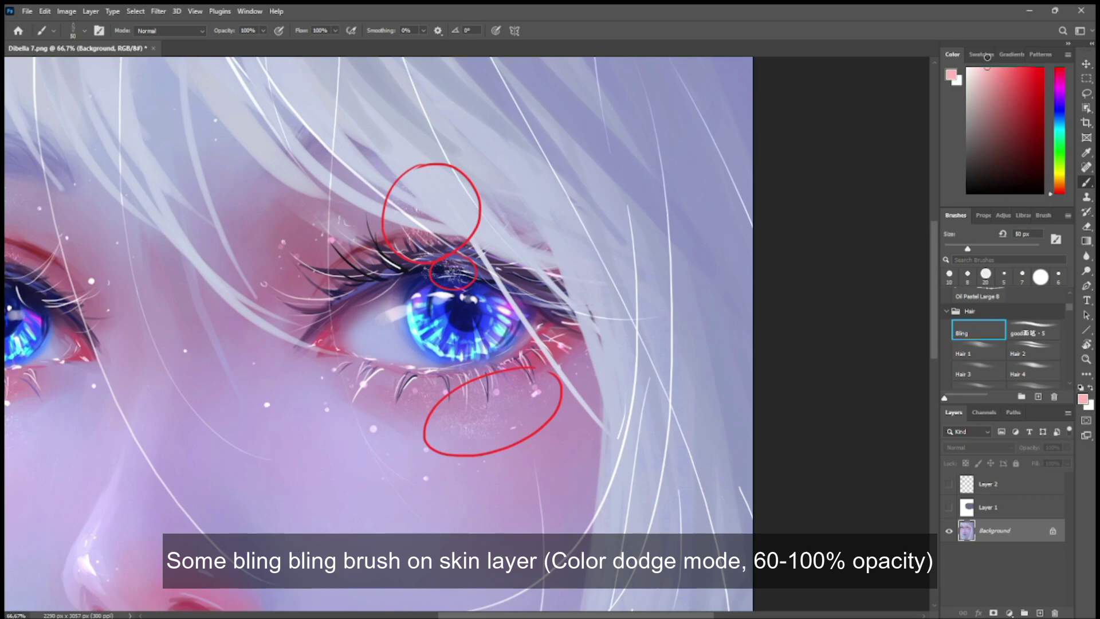
left_click(203, 34)
left_click(192, 203)
key("bracketright")
key("bracketright")
key("bracketright")
key("bracketright")
key("bracketright")
key("bracketright")
key("bracketright")
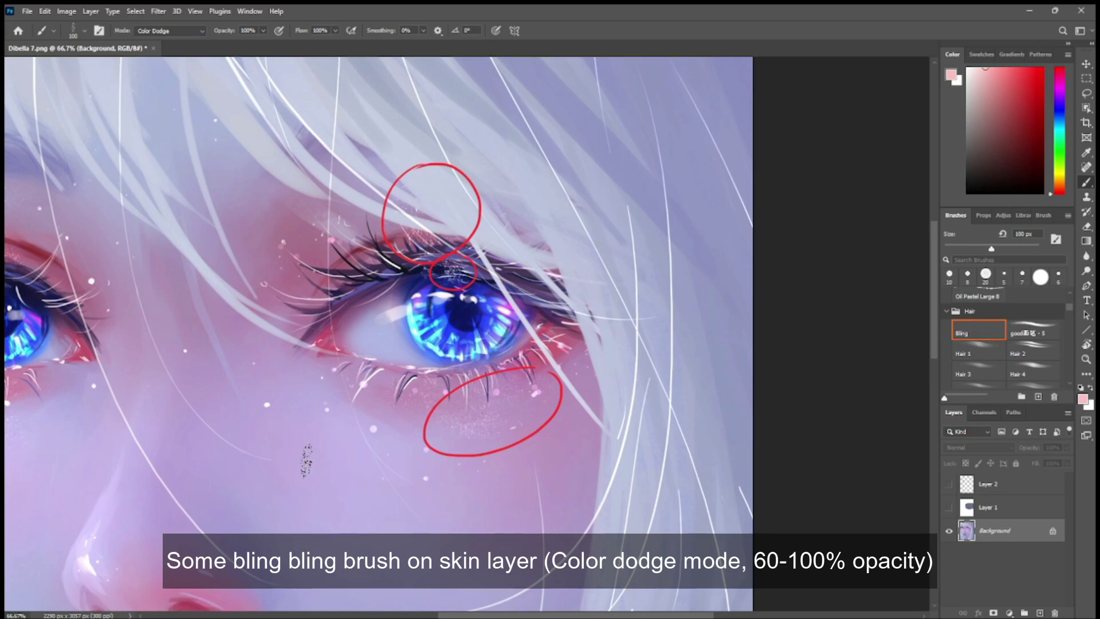
Brush broad sparkle textures over the cheek and nose bridge, enlarging the Bling brush to 150 px.
left_click_drag(312, 456, 395, 468)
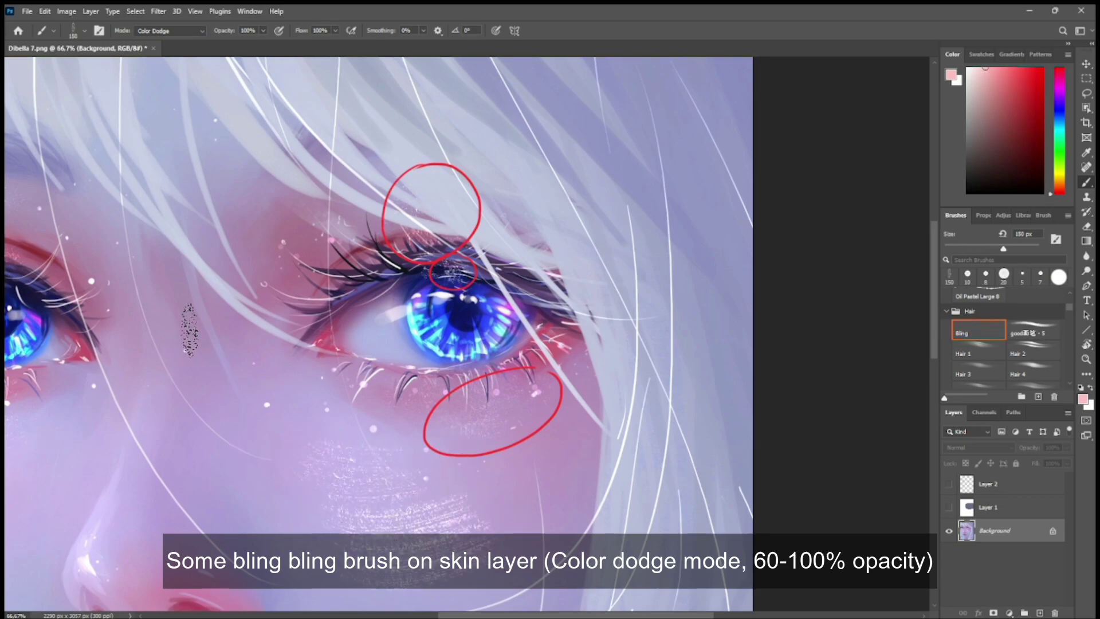
mouse_move(191, 319)
left_mouse_down()
mouse_move(283, 491)
mouse_move(327, 544)
left_mouse_up()
mouse_move(141, 318)
left_mouse_down()
mouse_move(132, 499)
mouse_move(217, 542)
left_mouse_up()
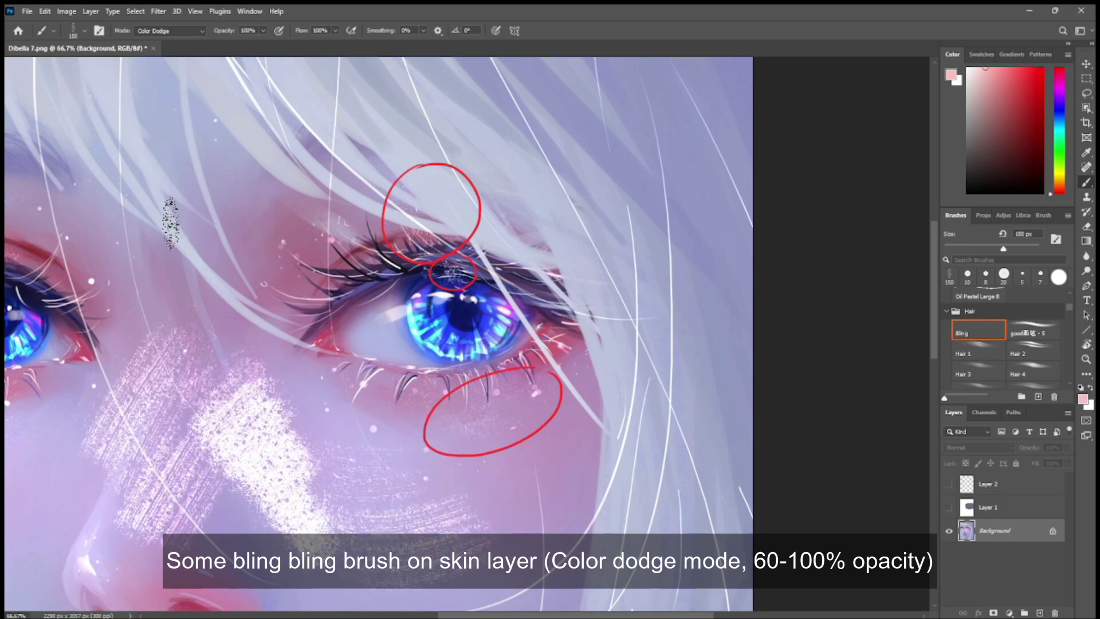
mouse_move(167, 216)
left_mouse_down()
mouse_move(246, 247)
mouse_move(283, 281)
left_mouse_up()
left_click(484, 424)
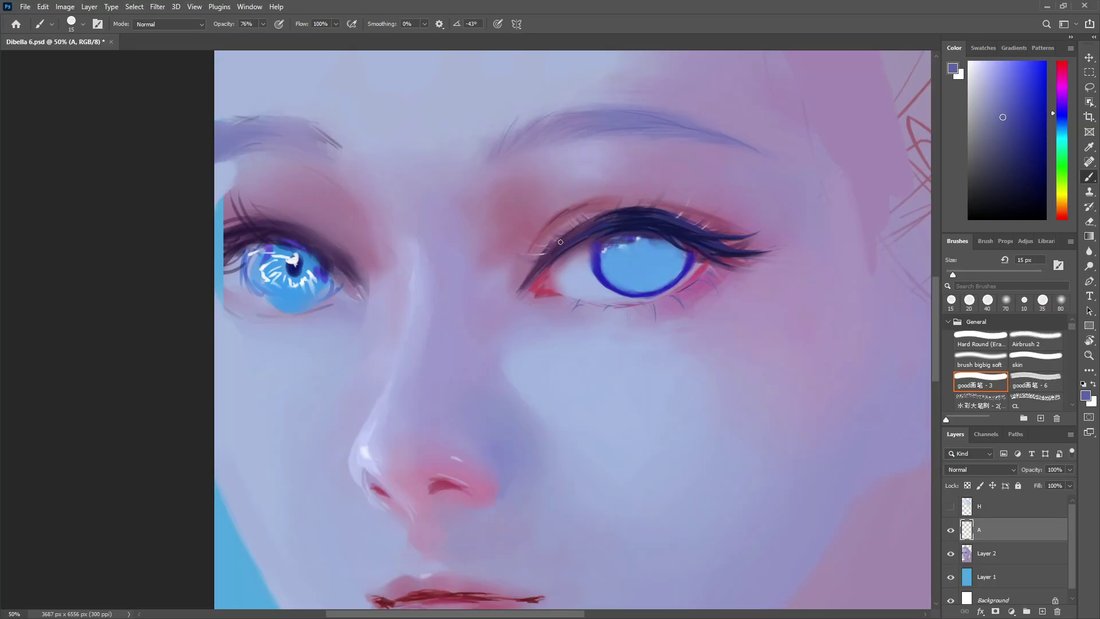
Paint fine inner upper lashes in sampled dark navy at 15 px and undo the last stroke.
left_click(636, 223, "alt")
left_click_drag(552, 251, 519, 230)
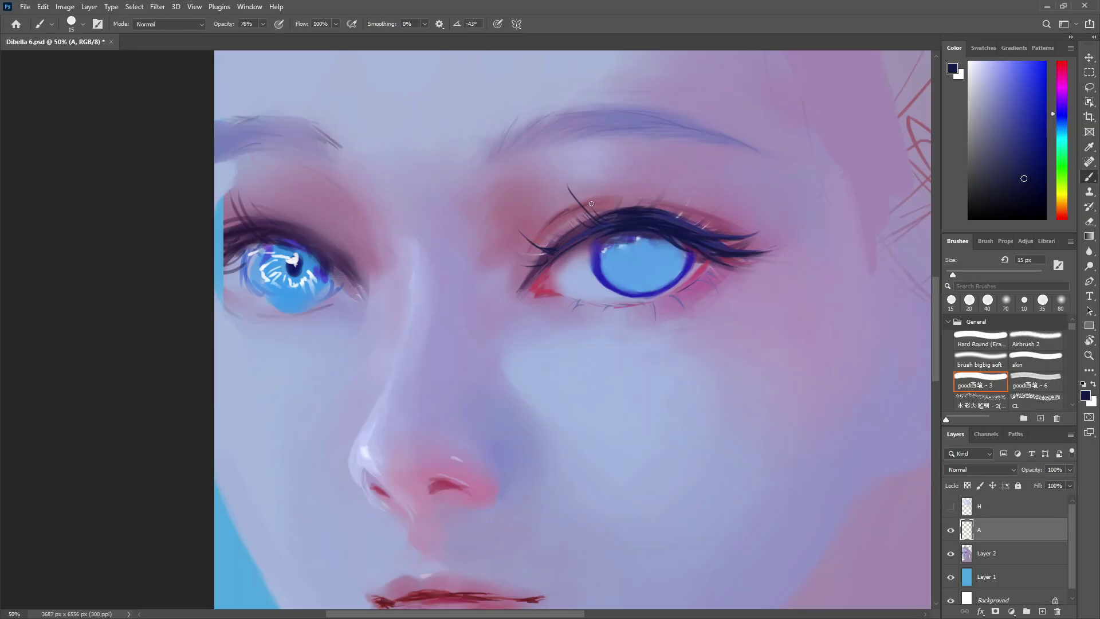
key("ctrl+z")
Paint curved navy lashes along the middle and outer upper lid with the brush at 25 px.
key("bracketright")
key("bracketright")
key("bracketright")
key("bracketright")
left_click_drag(671, 225, 703, 211)
mouse_move(679, 228)
left_mouse_down()
mouse_move(713, 194)
mouse_move(728, 220)
left_mouse_up()
mouse_move(654, 214)
left_mouse_down()
mouse_move(691, 204)
mouse_move(675, 200)
mouse_move(690, 190)
left_mouse_up()
key("ctrl+z")
mouse_move(647, 210)
left_mouse_down()
mouse_move(654, 186)
mouse_move(595, 178)
left_mouse_up()
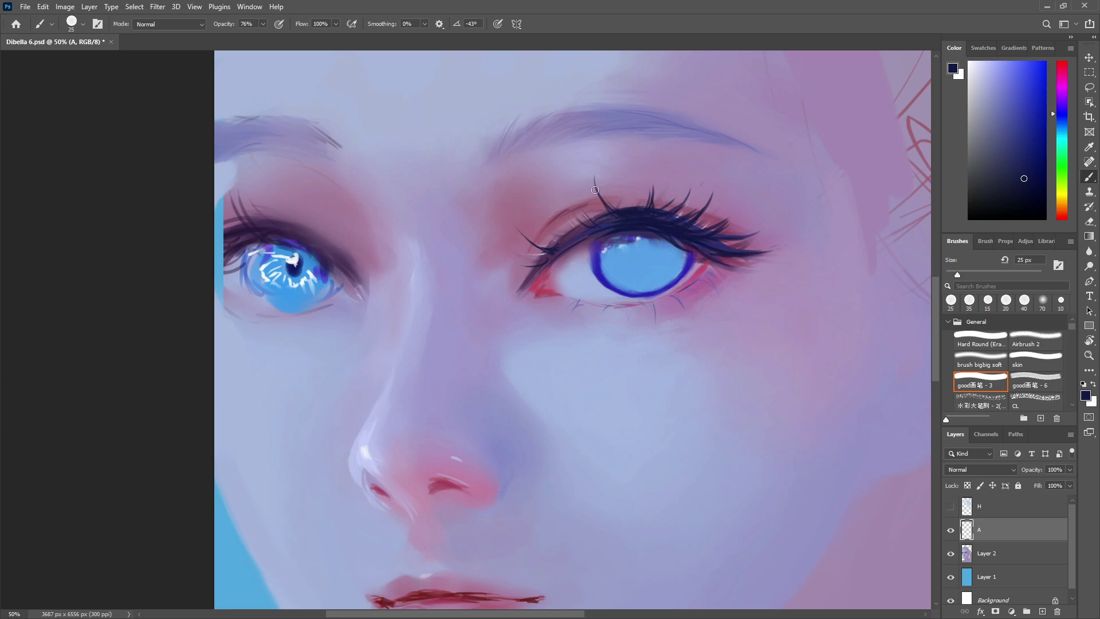
Extend the upper lashes toward the inner corner and fill between them using a sampled dark purple.
left_click_drag(612, 220, 594, 188)
mouse_move(588, 229)
left_mouse_down()
mouse_move(558, 210)
mouse_move(511, 259)
left_mouse_up()
left_click(553, 249, "alt")
left_click_drag(617, 217, 647, 213)
left_click_drag(672, 222, 692, 199)
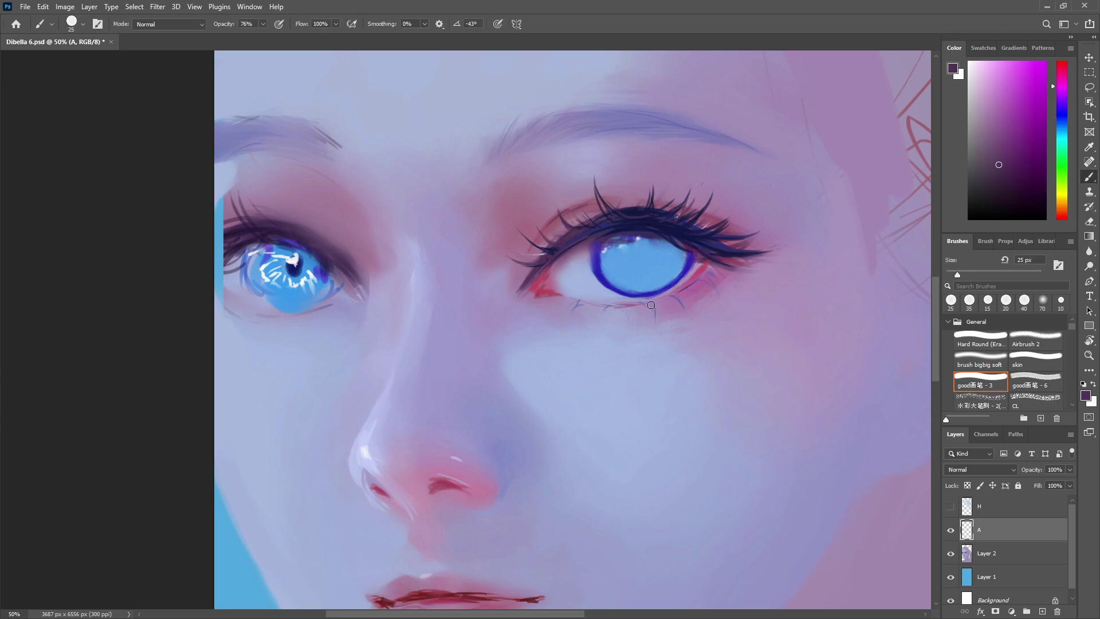
Paint short dark purple lower lashes with the brush reduced to 15 px.
left_click_drag(698, 286, 708, 292)
key("bracketleft")
left_click_drag(608, 310, 599, 322)
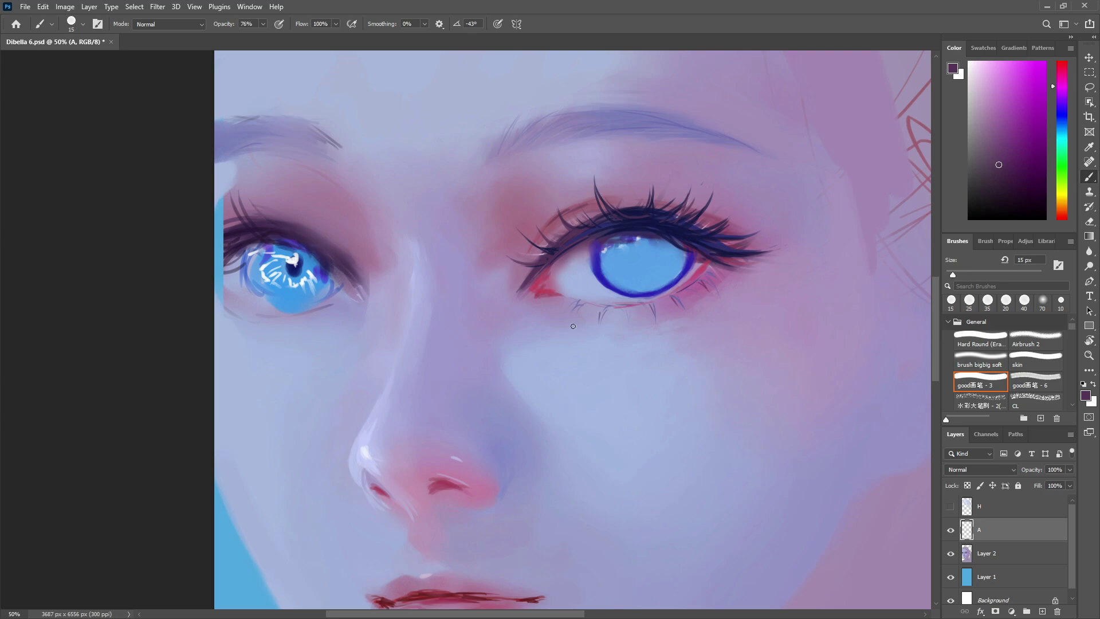
Select Layer 2 and start repainting the iris with blues sampled from the eye.
left_click(594, 277, "ctrl")
left_click(597, 274, "alt")
left_click(594, 236, "alt")
mouse_move(591, 249)
left_mouse_down()
mouse_move(594, 274)
mouse_move(592, 250)
mouse_move(644, 256)
mouse_move(653, 266)
mouse_move(611, 278)
mouse_move(640, 288)
mouse_move(682, 263)
mouse_move(615, 272)
left_mouse_up()
left_click(634, 279, "alt")
left_click(639, 239, "alt")
Blend the iris from deep blue at the top to lighter blue below with a smaller brush bigbig soft.
left_click(1036, 360)
left_click(981, 360)
key("bracketleft")
key("bracketleft")
key("bracketleft")
key("bracketleft")
key("bracketleft")
key("bracketleft")
key("bracketleft")
key("bracketleft")
left_click(609, 273, "alt")
left_click(618, 285, "alt")
left_click(646, 259, "alt")
left_click(635, 229, "alt")
mouse_move(633, 257)
left_mouse_down()
mouse_move(634, 243)
mouse_move(604, 238)
mouse_move(685, 250)
left_mouse_up()
Paint the dark navy pupil in the iris with the skin brush at 70 px.
left_click(1022, 368)
key("bracketleft")
key("bracketleft")
key("bracketleft")
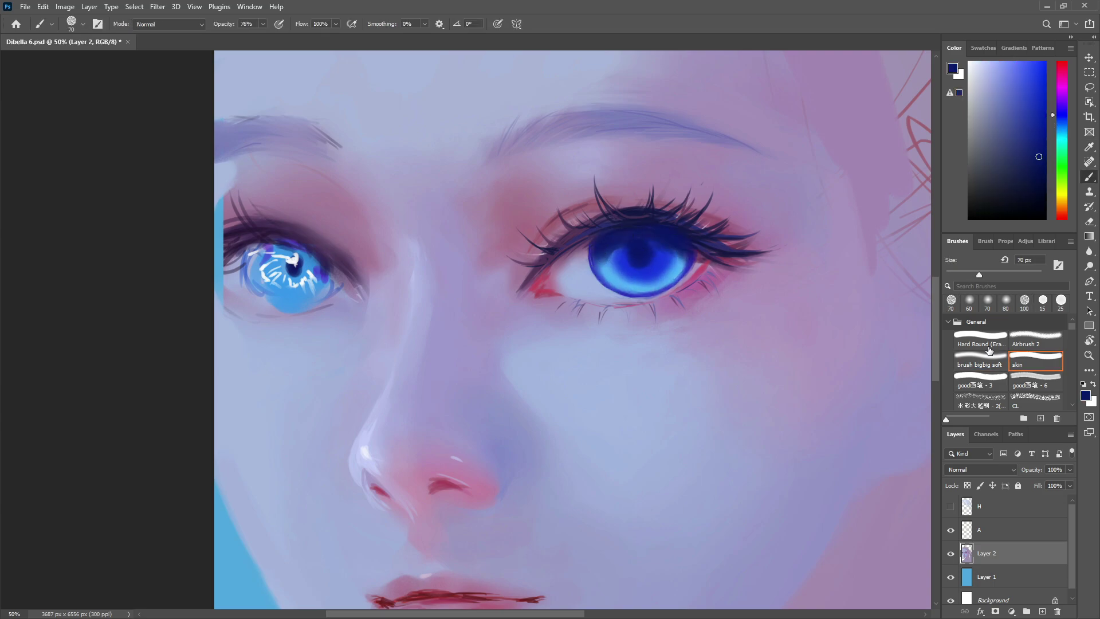
Soften the inner edge of the iris with sampled light tones using brush bigbig soft at 70 px.
left_click(990, 352)
left_click(589, 262, "alt")
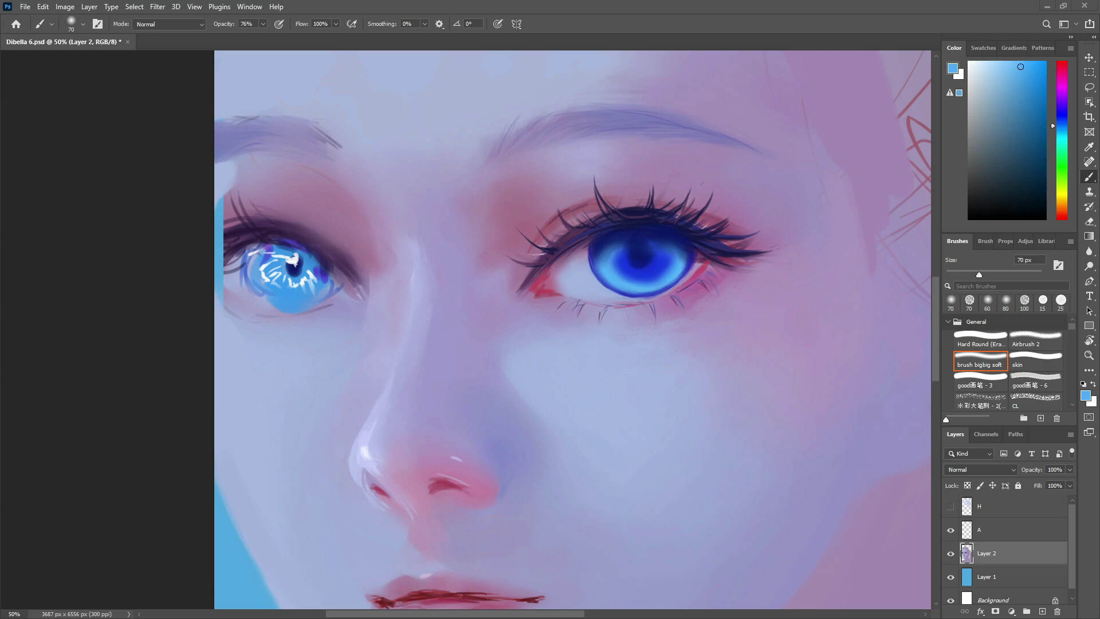
left_click(580, 270, "alt")
left_click_drag(592, 253, 598, 280)
left_click(594, 277, "alt")
left_click(677, 268, "alt")
Soften the outer and lower rim of the iris with sampled blues at 45 px.
key("bracketleft")
key("bracketleft")
key("bracketleft")
left_click(697, 265, "alt")
mouse_move(694, 266)
left_mouse_down()
mouse_move(635, 296)
mouse_move(668, 278)
left_mouse_up()
left_click(669, 290, "alt")
left_click(685, 285, "alt")
left_click(631, 291, "alt")
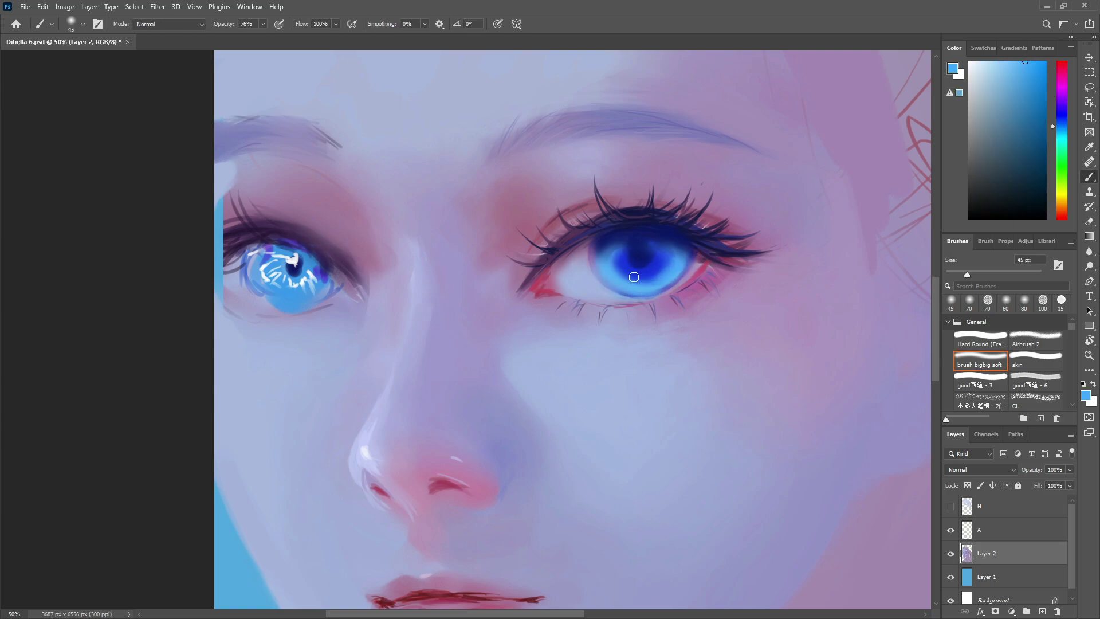
Blend the lower edge of the iris into the eye white with a larger soft brush.
key("bracketright")
key("bracketright")
key("bracketright")
left_click(588, 279, "alt")
mouse_move(592, 277)
left_mouse_down()
mouse_move(694, 269)
mouse_move(640, 290)
mouse_move(669, 287)
left_mouse_up()
Refine the lower iris edge and tint the lower lid line with sampled pink at 40 px.
key("bracketleft")
key("bracketleft")
key("bracketleft")
key("bracketleft")
left_click(676, 290, "alt")
left_click(644, 288, "alt")
left_click(604, 292, "alt")
left_click(663, 304, "alt")
left_click_drag(571, 300, 615, 306)
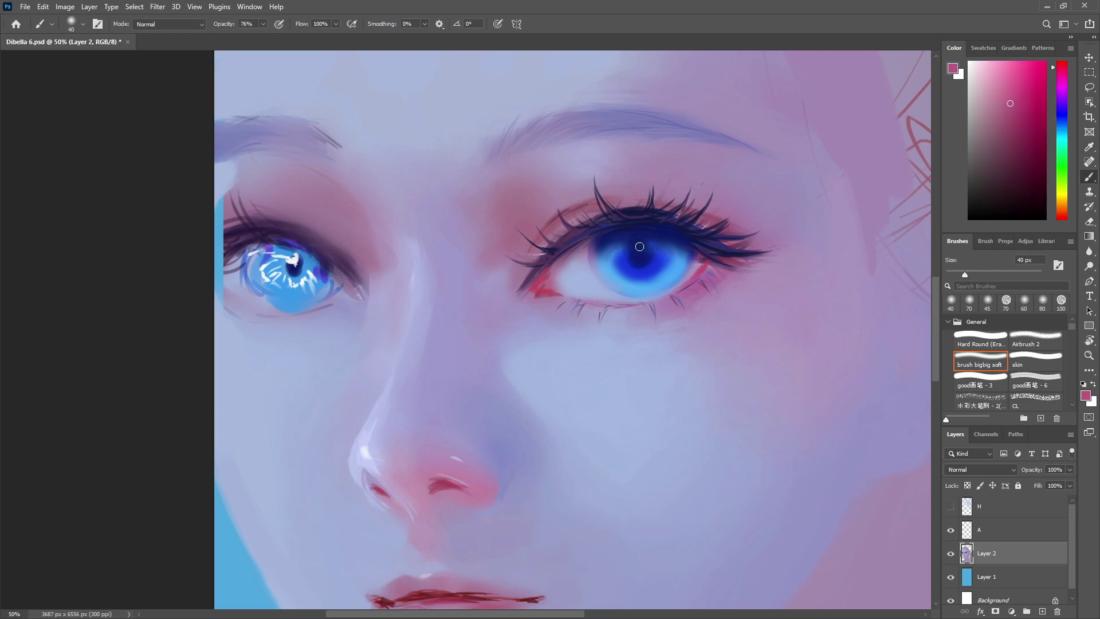
Blend light blue and deep blue around the pupil at 70 px and save the file.
left_click(624, 322, "alt")
left_click(618, 257, "alt")
left_click_drag(618, 250, 611, 259)
left_click(607, 267, "alt")
left_click(638, 258, "alt")
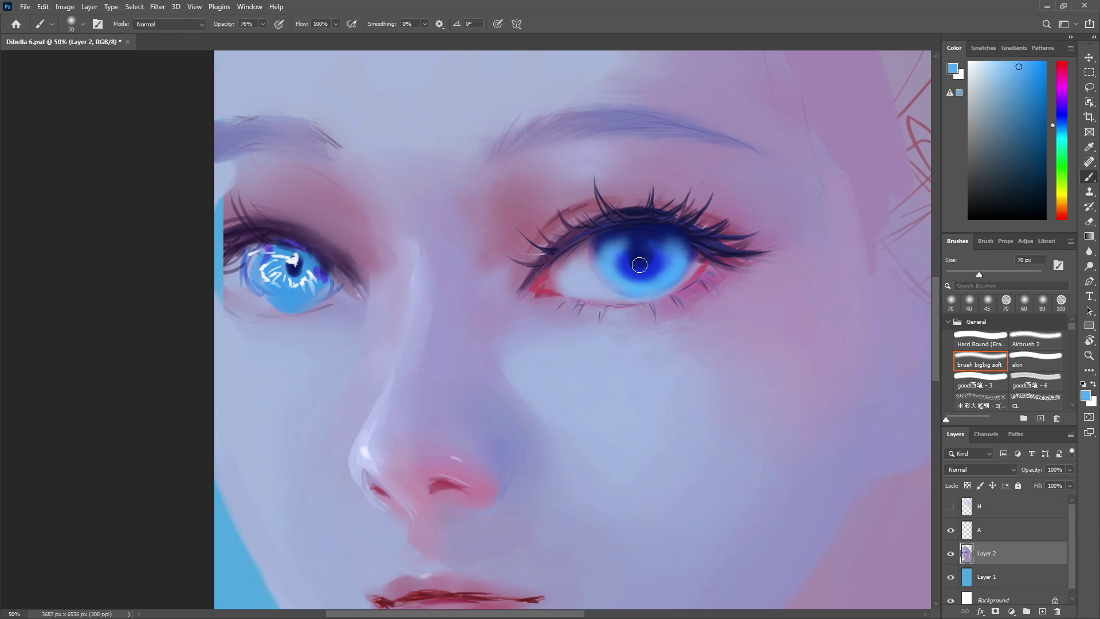
left_click(623, 261, "alt")
key("ctrl+s")
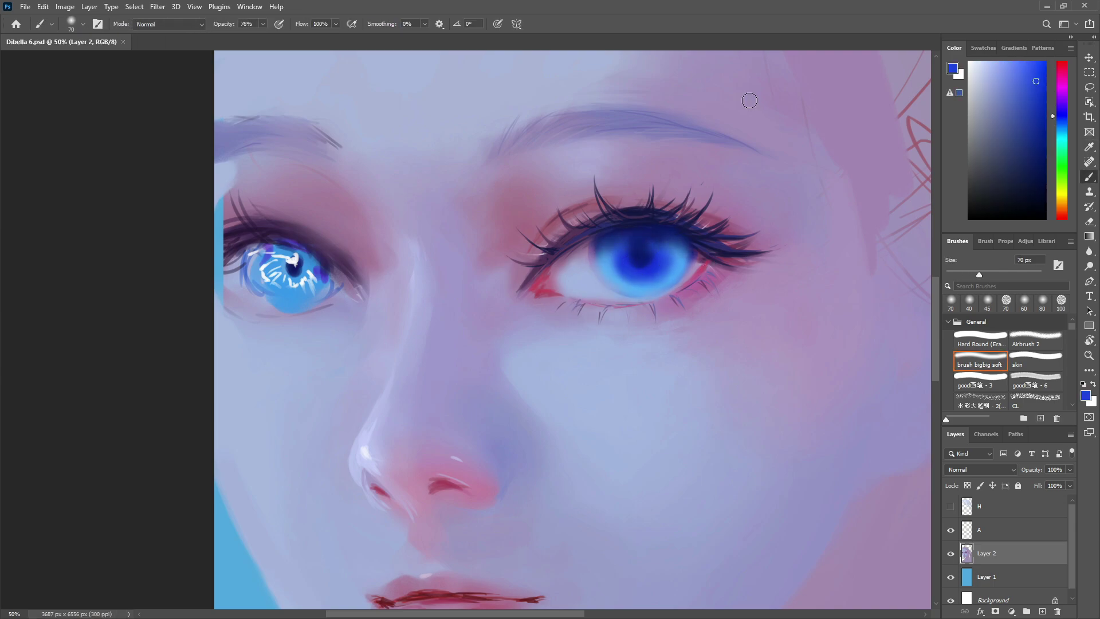
Set up the good画笔 - 3 brush with crimson, Color Dodge mode and 41% opacity, and test it on the iris.
left_click(980, 379)
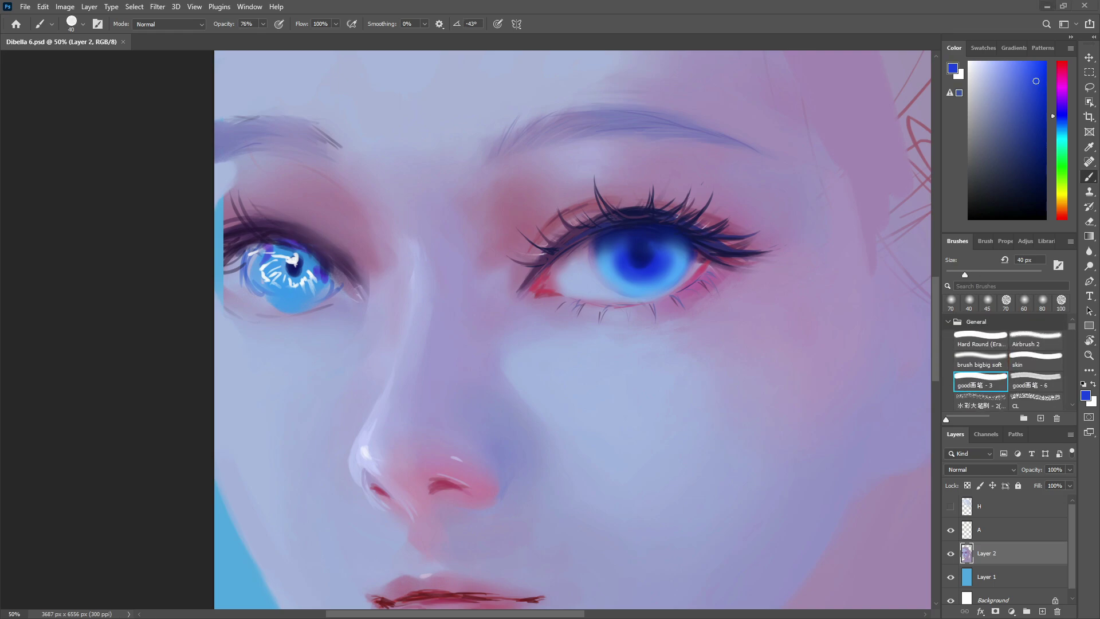
left_click(1061, 69)
left_click(1035, 105)
left_click(169, 24)
left_click(174, 149)
left_click_drag(225, 24, 204, 24)
left_click(679, 264)
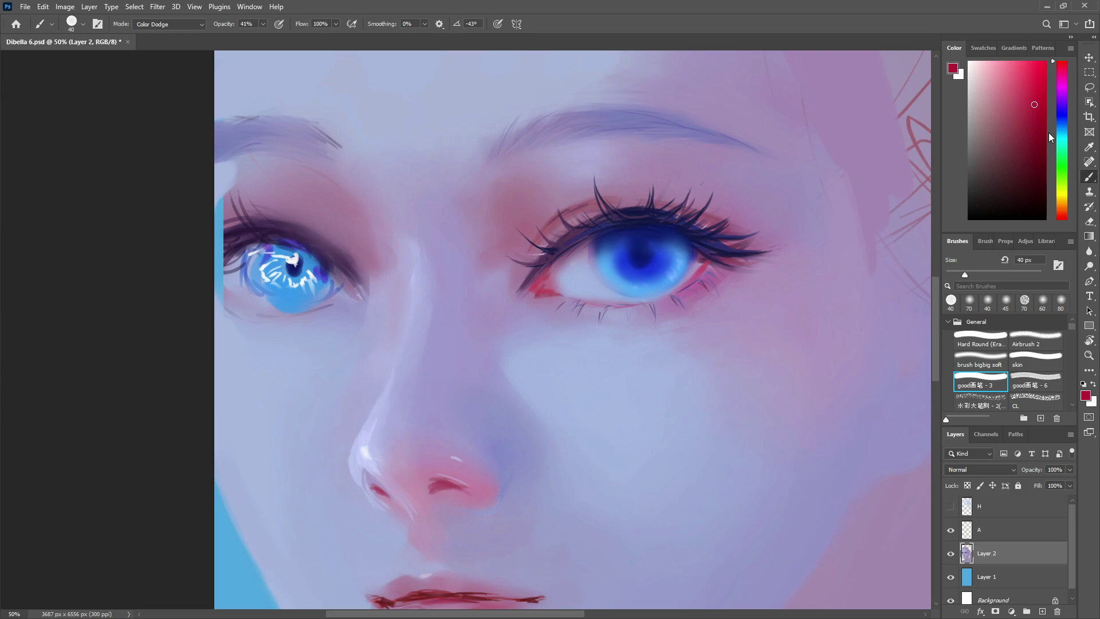
Paint pink glows around the iris in a brighter red, enlarging the brush to 80 px.
left_click(1031, 69)
mouse_move(680, 253)
left_mouse_down()
mouse_move(676, 282)
mouse_move(678, 266)
mouse_move(640, 286)
left_mouse_up()
key("bracketright")
key("bracketright")
key("bracketright")
key("bracketright")
mouse_move(610, 247)
left_mouse_down()
mouse_move(632, 283)
mouse_move(665, 267)
left_mouse_up()
Add light cyan glow to the iris with the brush enlarged to 150 px and undo the last two strokes.
left_click(1062, 130)
left_click(1028, 62)
key("bracketright")
key("bracketright")
key("bracketright")
key("bracketright")
key("ctrl+z")
key("ctrl+z")
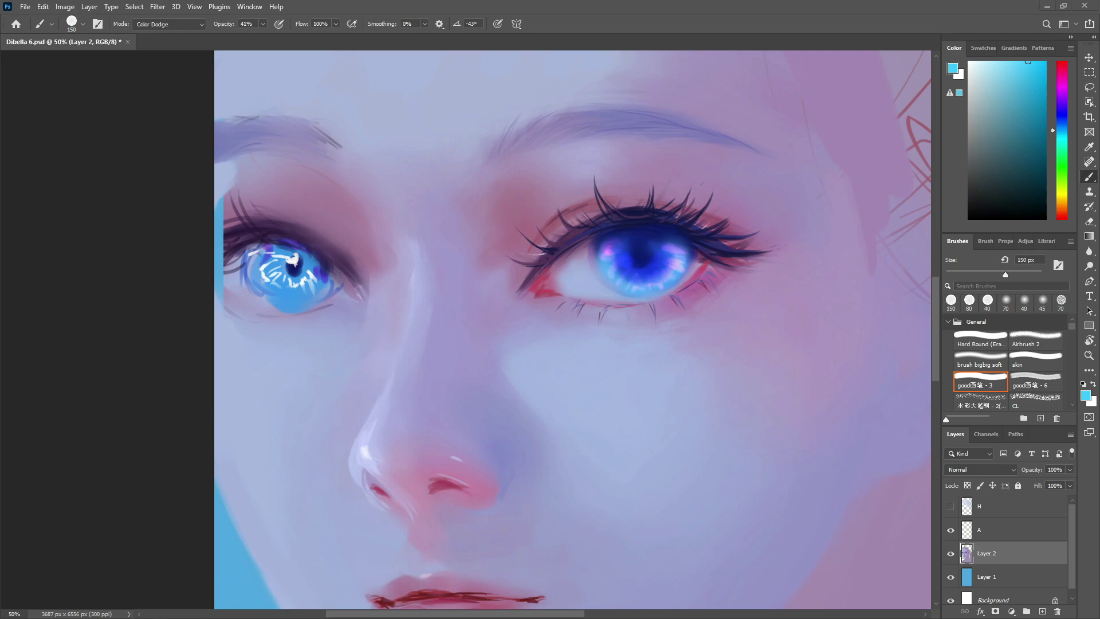
Darken the iris with deep blue using brush bigbig soft at 125 px in Normal mode and 89% opacity.
left_click(625, 258, "alt")
left_click(170, 25)
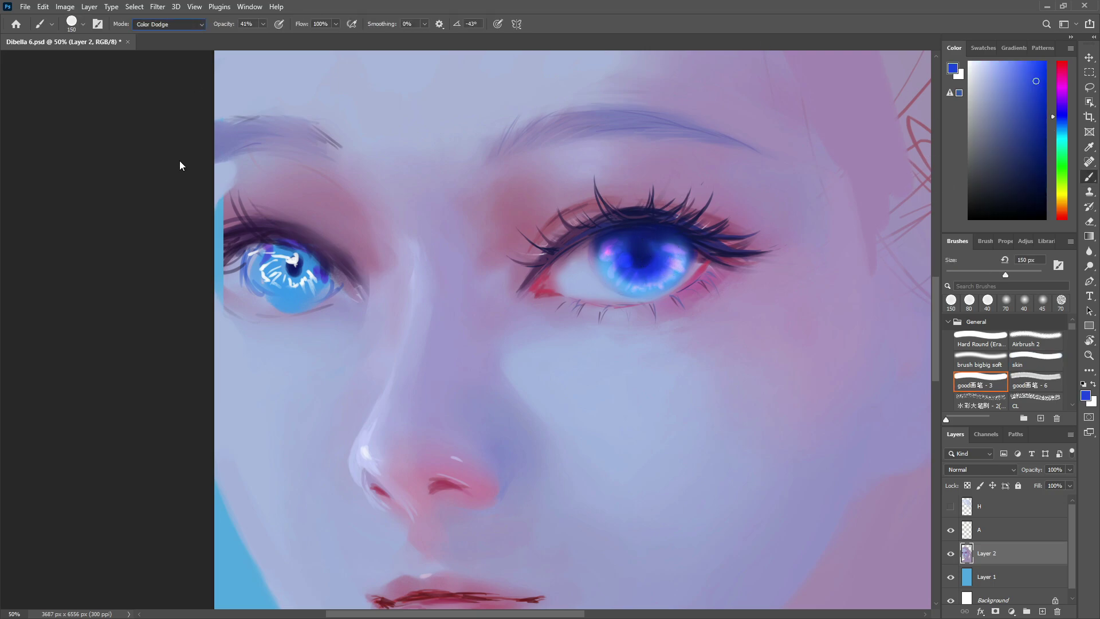
left_click(166, 35)
left_click(606, 235, "alt")
left_click(999, 365)
left_click(1039, 118)
mouse_move(613, 255)
left_mouse_down()
mouse_move(648, 280)
mouse_move(664, 250)
left_mouse_up()
left_click(636, 274, "alt")
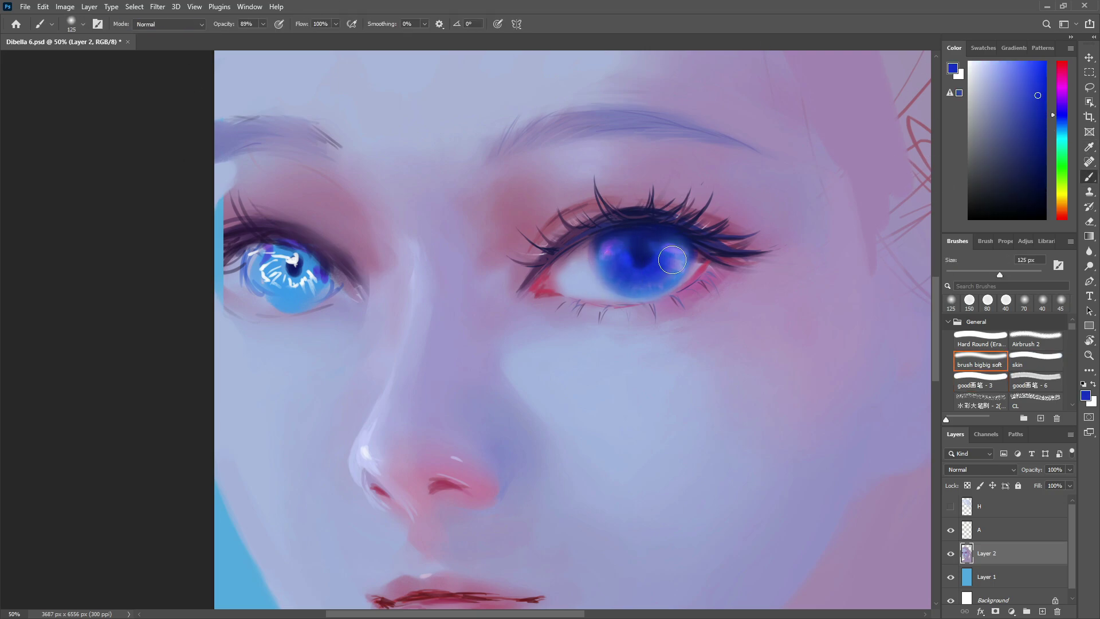
Deepen the pupil with sampled navy and paint pink Color Dodge glows on the iris at 44% opacity.
left_click(636, 232, "alt")
left_click(1000, 378)
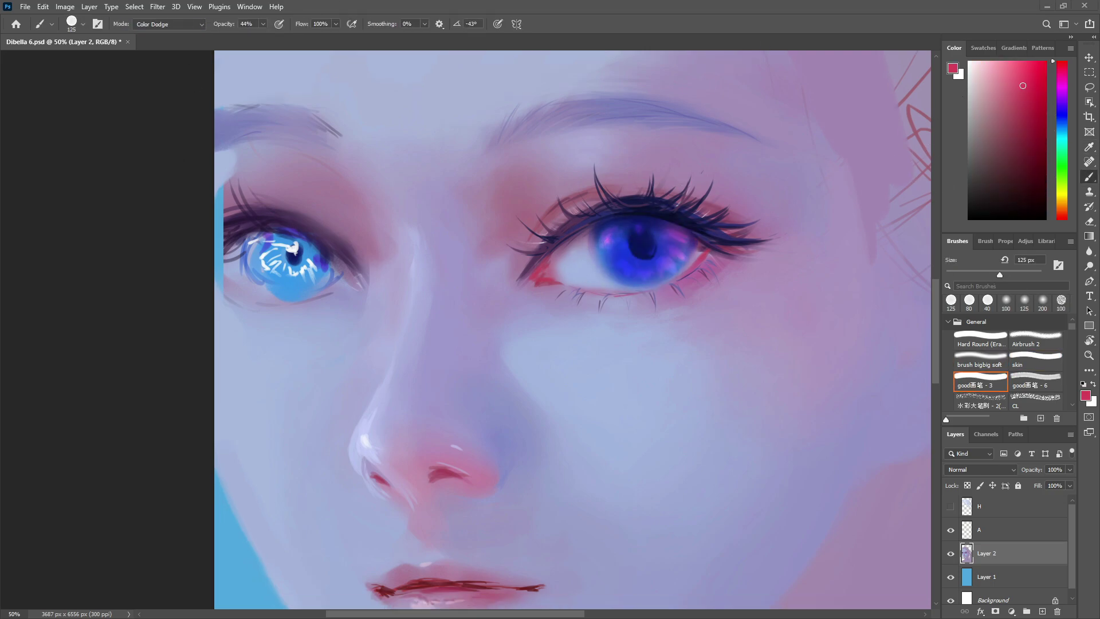
left_click_drag(666, 254, 682, 243)
Pick a light blue, try broader glow strokes across the iris with a larger brush, and undo the last two.
left_click(1062, 128)
left_click(1027, 62)
key("bracketright")
key("bracketright")
mouse_move(612, 251)
left_mouse_down()
mouse_move(618, 264)
mouse_move(669, 262)
left_mouse_up()
key("ctrl+z")
key("ctrl+z")
Paint light-blue Color Dodge glow strokes across the iris with good画笔 - 3 at 44% opacity, reducing the brush to 80 px.
key("bracketleft")
key("bracketleft")
mouse_move(676, 255)
left_mouse_down()
mouse_move(652, 239)
mouse_move(614, 252)
left_mouse_up()
key("bracketleft")
key("bracketleft")
key("bracketleft")
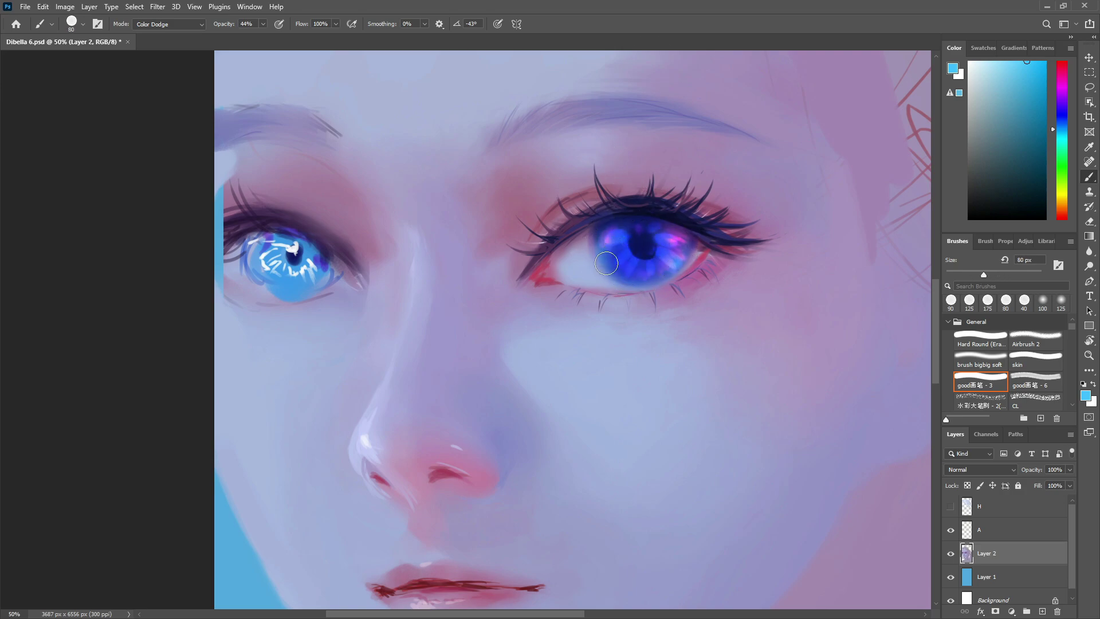
Paint small hard-edged light-blue streaks radiating through the lower iris with good画笔 - 3 at 40 px and 66% opacity in Color Dodge.
left_click(981, 360)
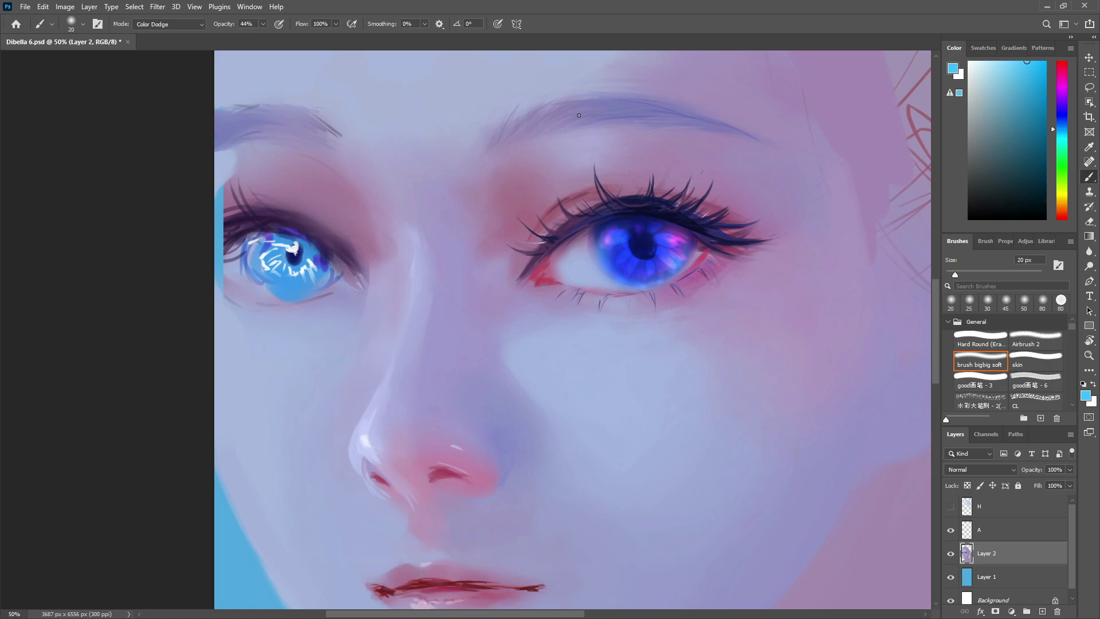
left_click(981, 381)
key("bracketleft")
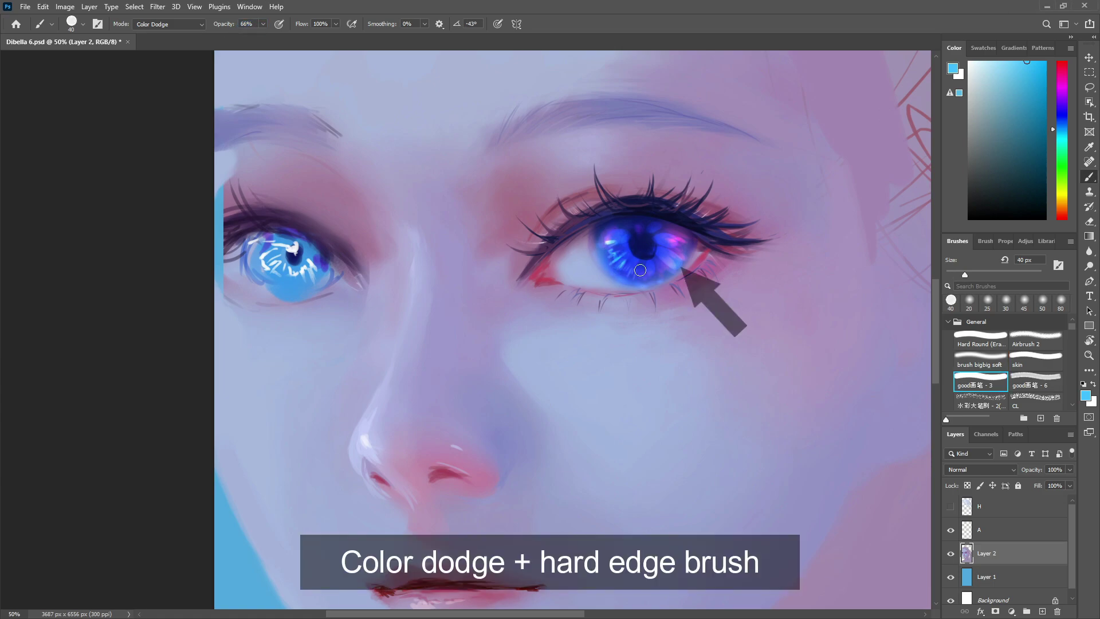
left_click_drag(640, 270, 641, 276)
mouse_move(655, 261)
left_mouse_down()
mouse_move(660, 273)
mouse_move(677, 257)
left_mouse_up()
left_click_drag(664, 236, 677, 239)
Enlarge the brush to 70 px and brighten the inner and lower rim of the iris with light-blue Color Dodge strokes.
key("bracketright")
key("bracketright")
key("bracketright")
mouse_move(595, 248)
left_mouse_down()
mouse_move(604, 271)
mouse_move(630, 284)
mouse_move(598, 253)
mouse_move(615, 232)
mouse_move(639, 287)
left_mouse_up()
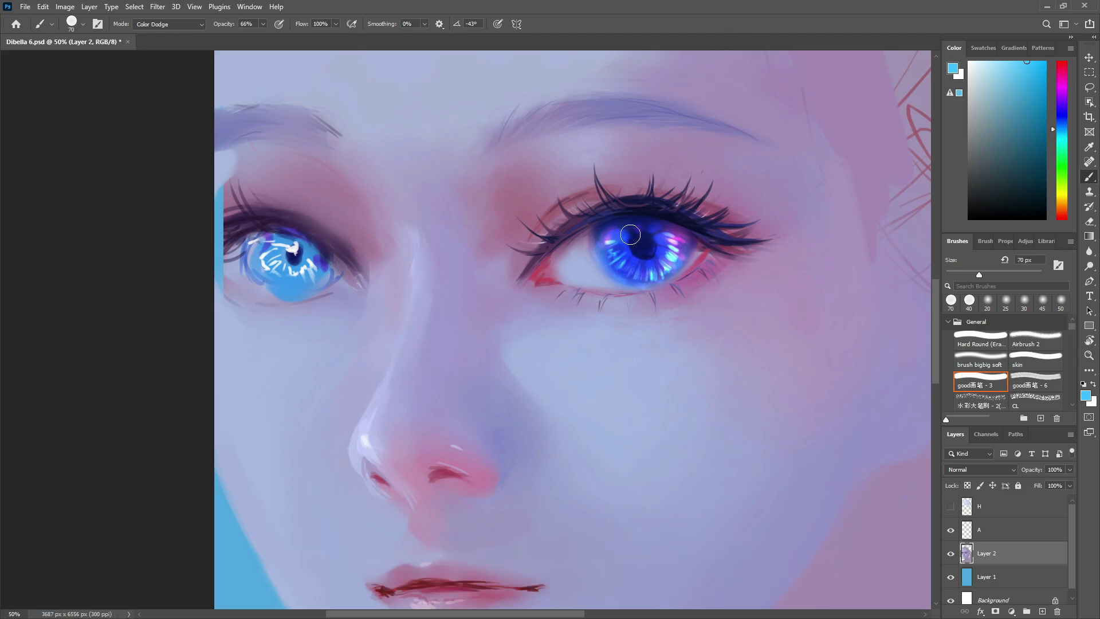
left_click_drag(603, 246, 619, 263)
Outline thin wedges in the iris with the Polygonal Lasso and fill them with pale-blue Color Dodge glow using brush bigbig soft at 200 px.
key("l")
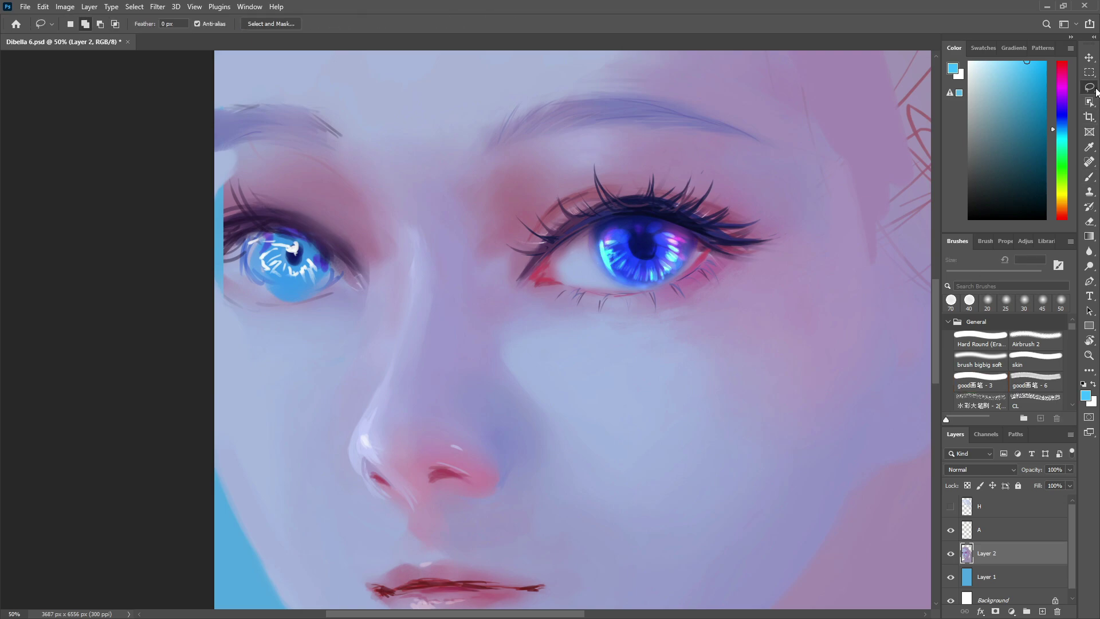
key("b")
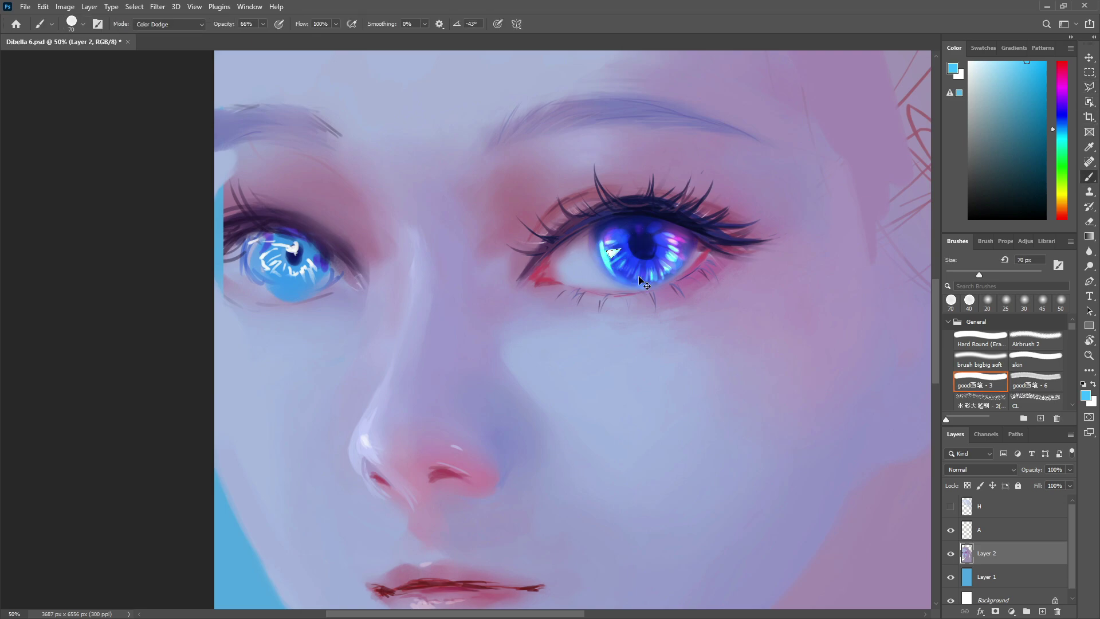
key("l")
key("b")
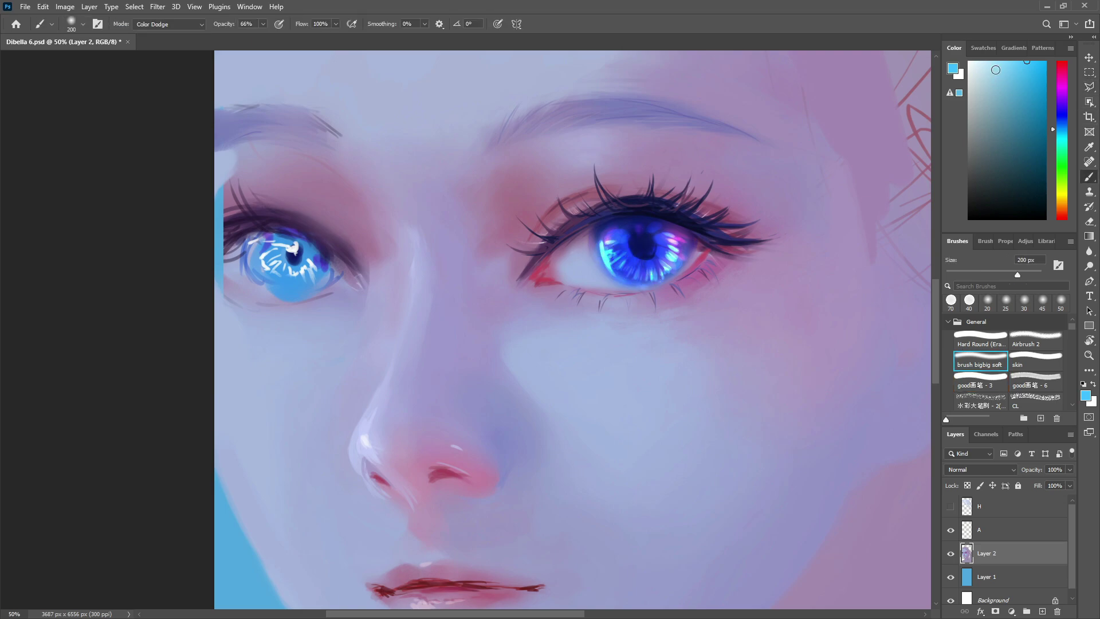
left_click(659, 259, "alt")
key("l")
key("b")
key("l")
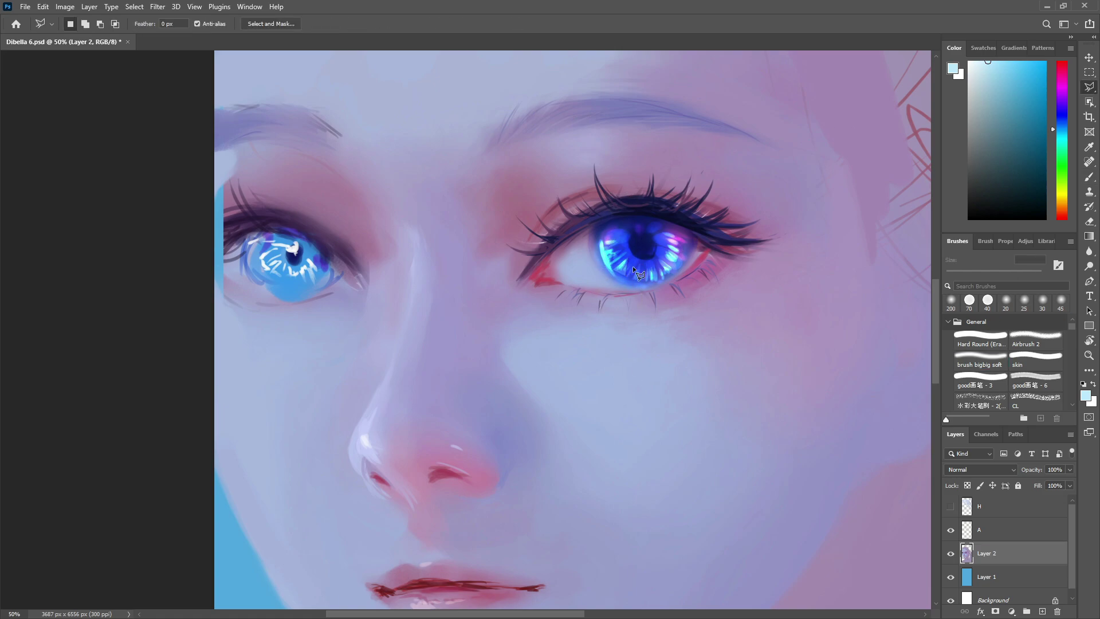
key("b")
left_click(1087, 89)
key("b")
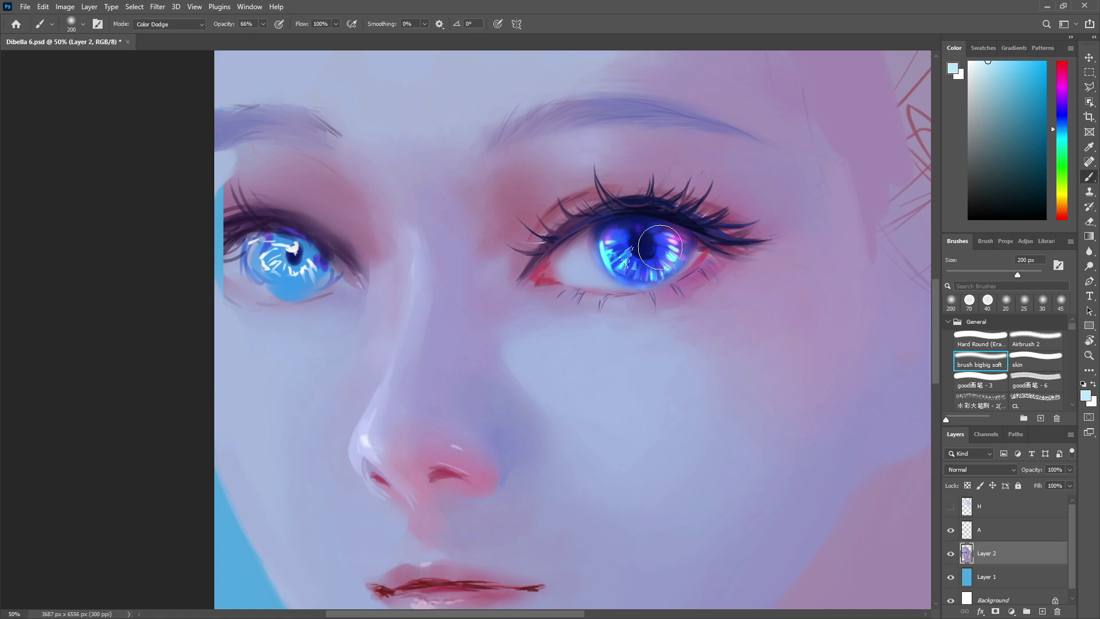
Outline a wedge at the iris's outer side beside the pupil with the Polygonal Lasso, brush glow inside it, and continue adding sharp facets.
left_click(1088, 88)
left_click(662, 240)
left_click(685, 245)
left_click(681, 257)
left_click(661, 240)
key("b")
key("l")
key("b")
scroll(935, 296, "down", 1)
Add crisp pale-blue Color Dodge glints to the lower iris with good画笔 - 3 at 40 px and check the eye at 25% zoom.
left_click(981, 380)
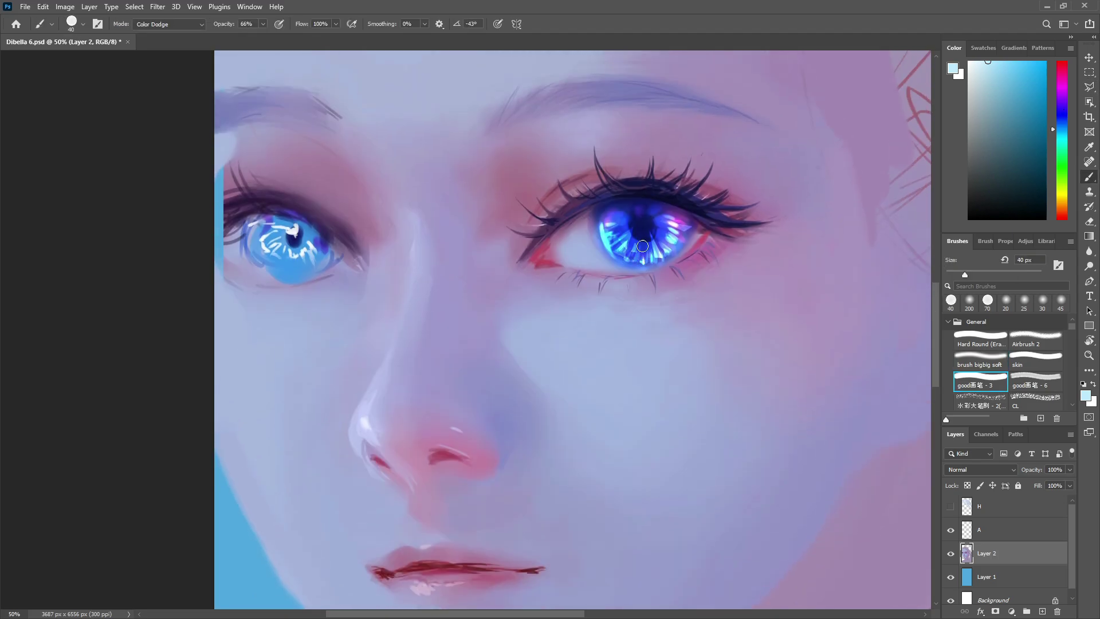
key("ctrl+minus")
key("ctrl+minus")
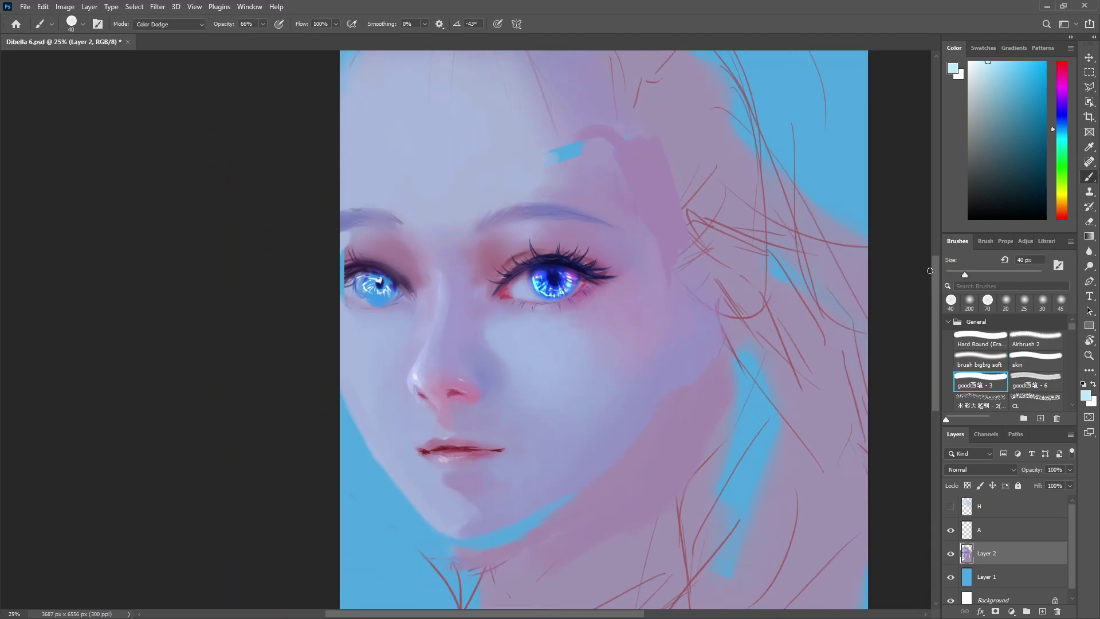
key("ctrl+plus")
key("ctrl+plus")
scroll(600, 108, "up", 1)
Activate layer A, save the document, and draw fine white lower lashes in Normal mode at 100% opacity.
left_click(980, 530)
key("ctrl+s")
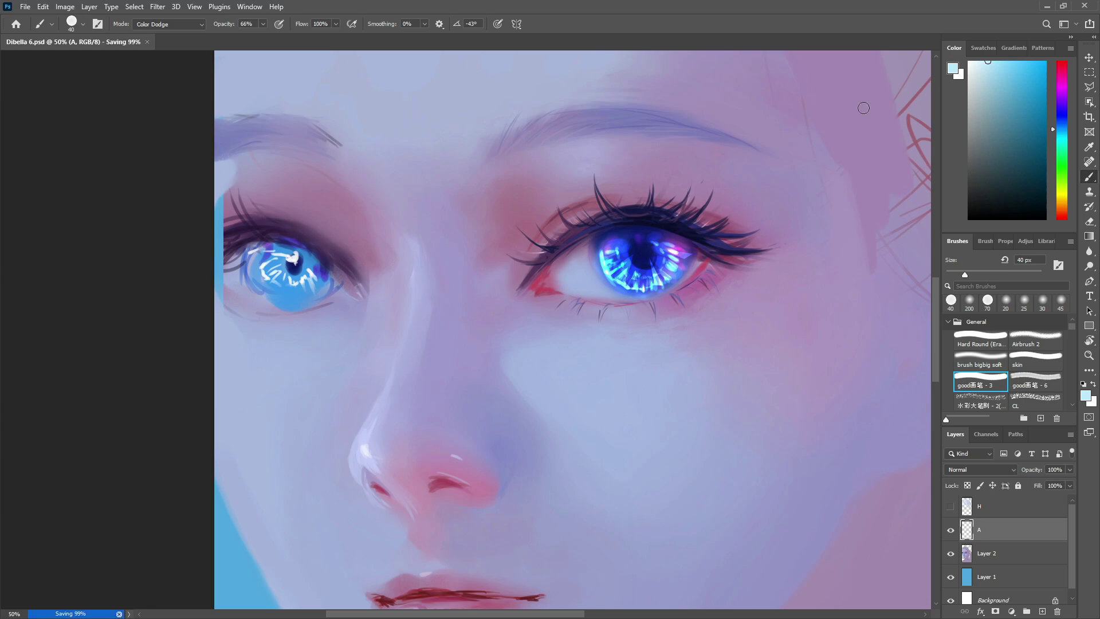
key("shift+alt+n")
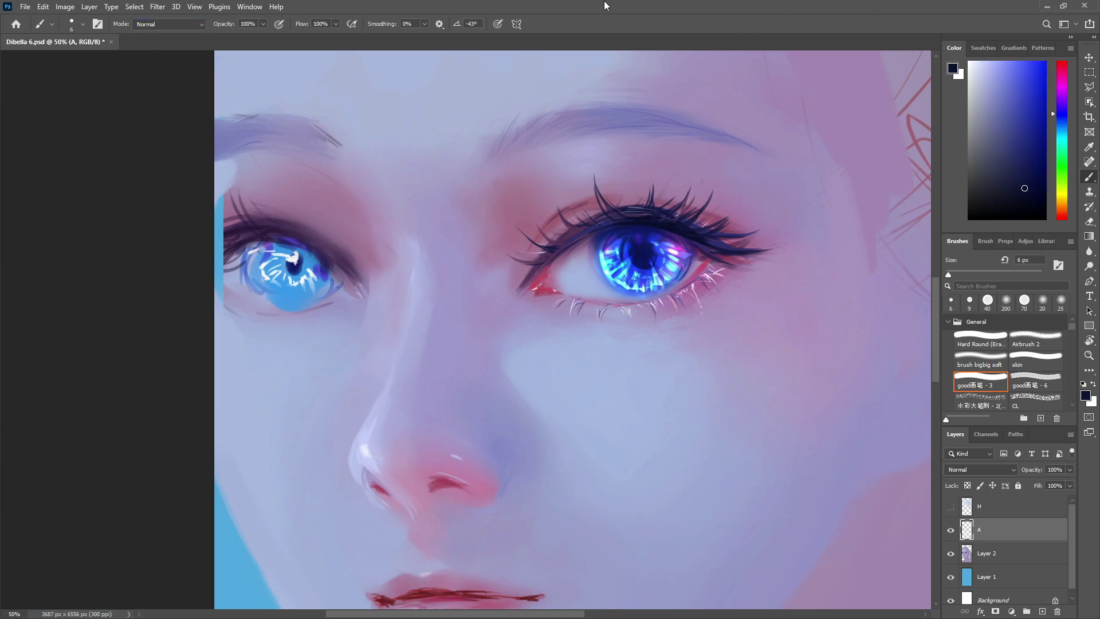
Darken the upper lash roots with sampled navy on layer A using a 25 px brush, and undo the last stroke.
left_click(647, 224, "alt")
key("]")
key("]")
key("]")
key("]")
key("]")
key("]")
key("]")
left_click_drag(648, 213, 580, 228)
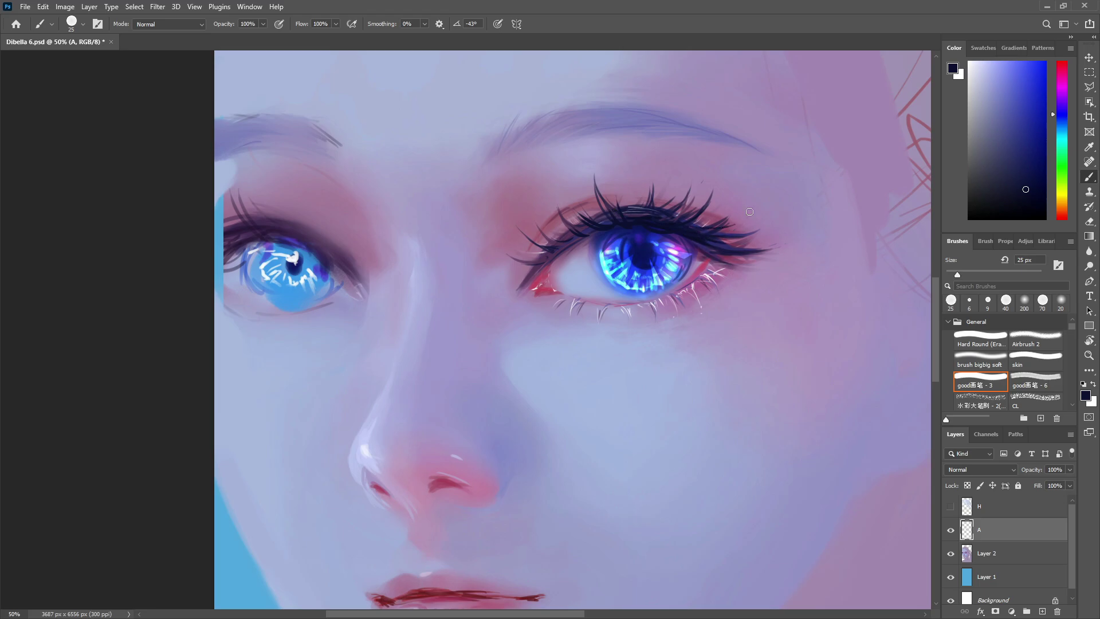
key("ctrl+z")
Pick a muted blue and draw extra curved strands through the upper lashes.
left_click(1026, 130)
left_click(1005, 116)
left_click_drag(664, 227, 708, 202)
left_click_drag(703, 235, 730, 238)
left_click_drag(631, 219, 605, 203)
mouse_move(611, 216)
left_mouse_down()
mouse_move(582, 225)
mouse_move(630, 214)
mouse_move(572, 197)
left_mouse_up()
Try fine white highlight strands over the upper lashes and both eye corners with a 9 px brush.
left_click(969, 61)
key("bracketleft")
key("bracketleft")
key("bracketleft")
key("bracketleft")
mouse_move(593, 230)
left_mouse_down()
mouse_move(557, 250)
mouse_move(552, 216)
left_mouse_up()
left_click_drag(566, 245, 540, 240)
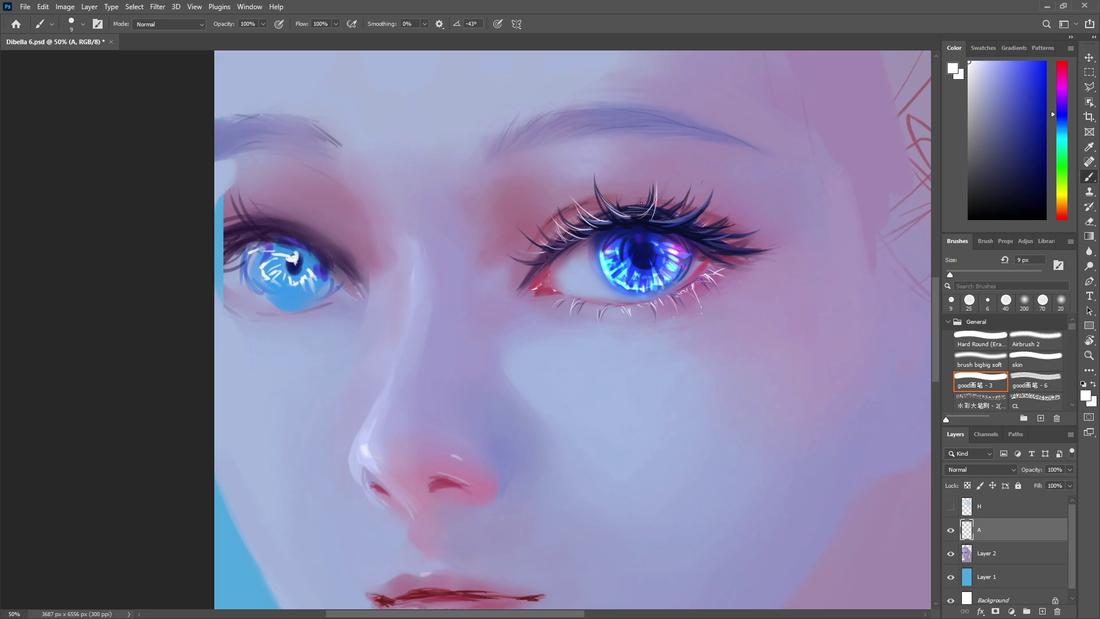
left_click_drag(656, 219, 692, 190)
left_click_drag(706, 252, 761, 244)
left_click_drag(549, 262, 523, 269)
key("ctrl+minus")
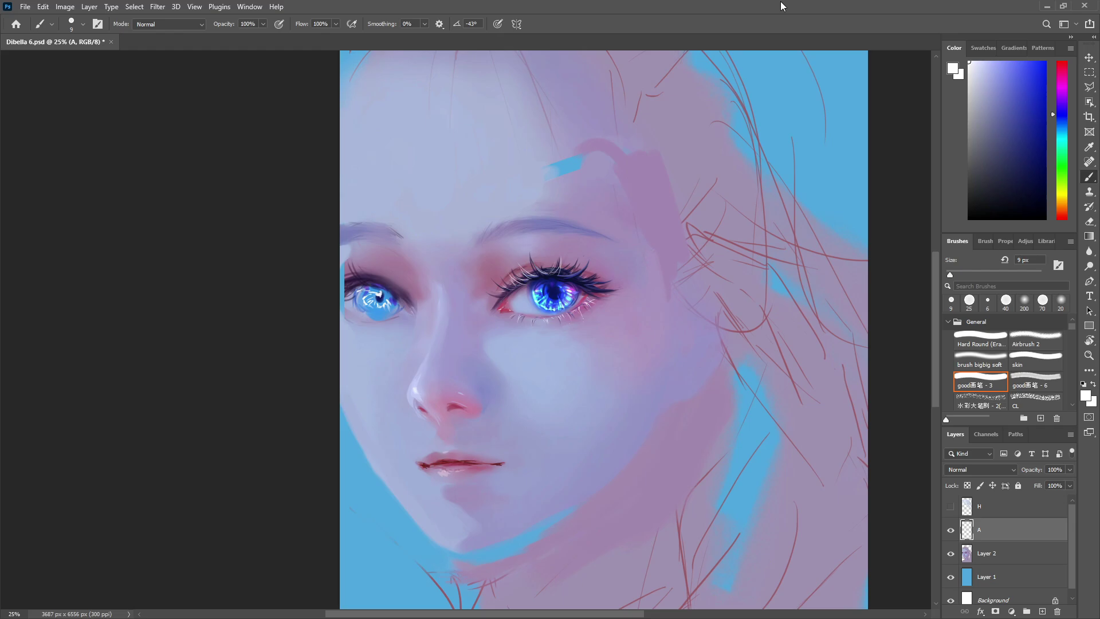
Repaint the upper lash line and its lashes in sampled dark violet using good画笔 - 3 at 40 px.
key("comma")
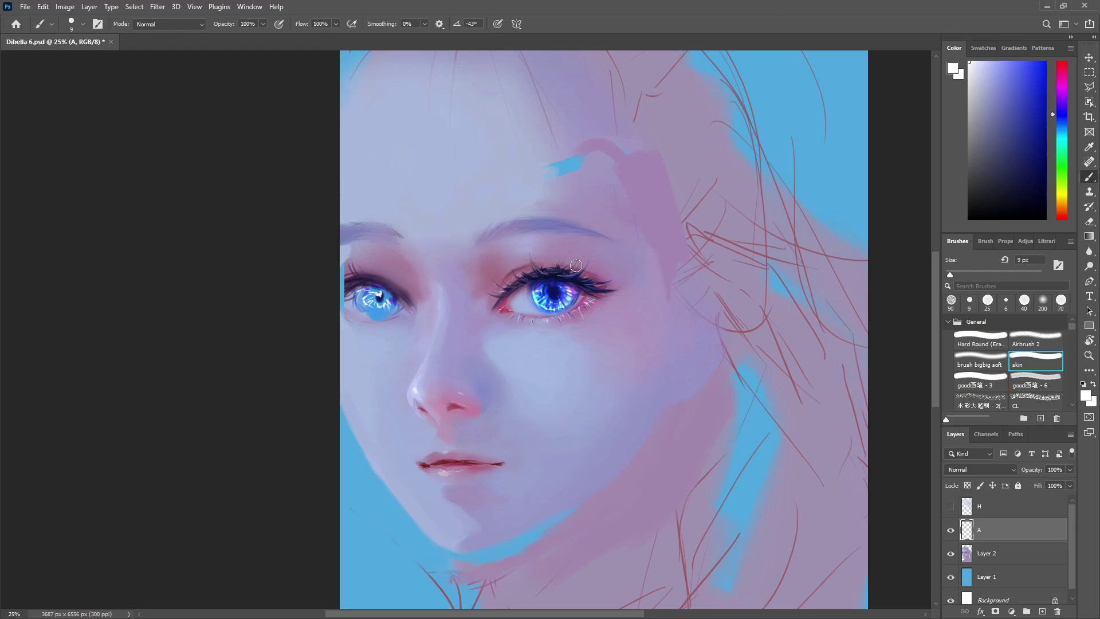
left_click(988, 384)
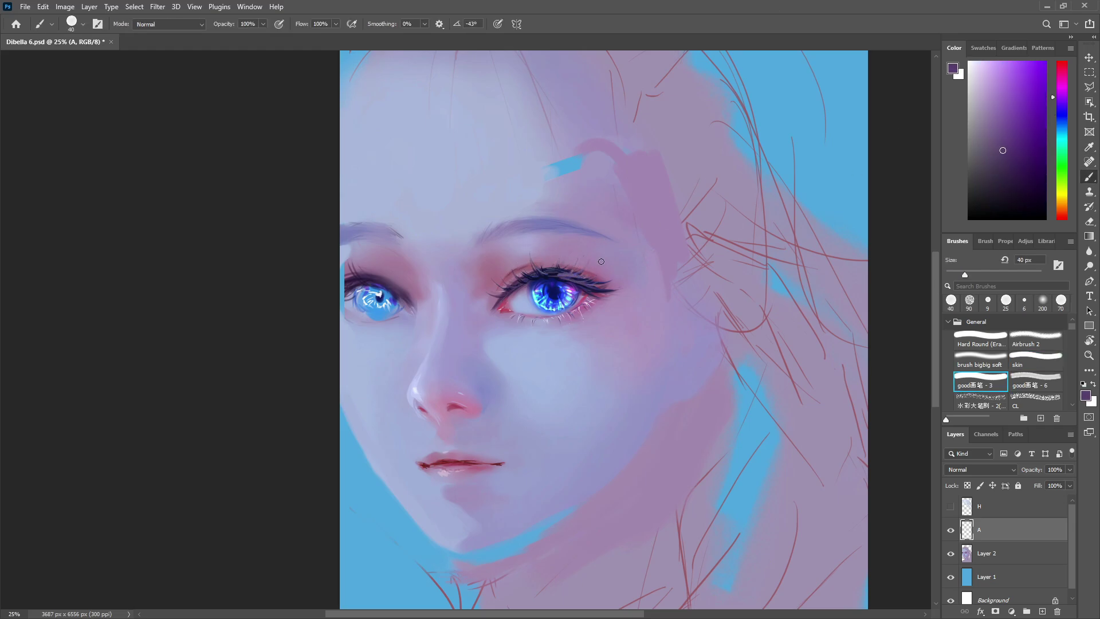
left_click(594, 280, "alt")
key("ctrl+plus")
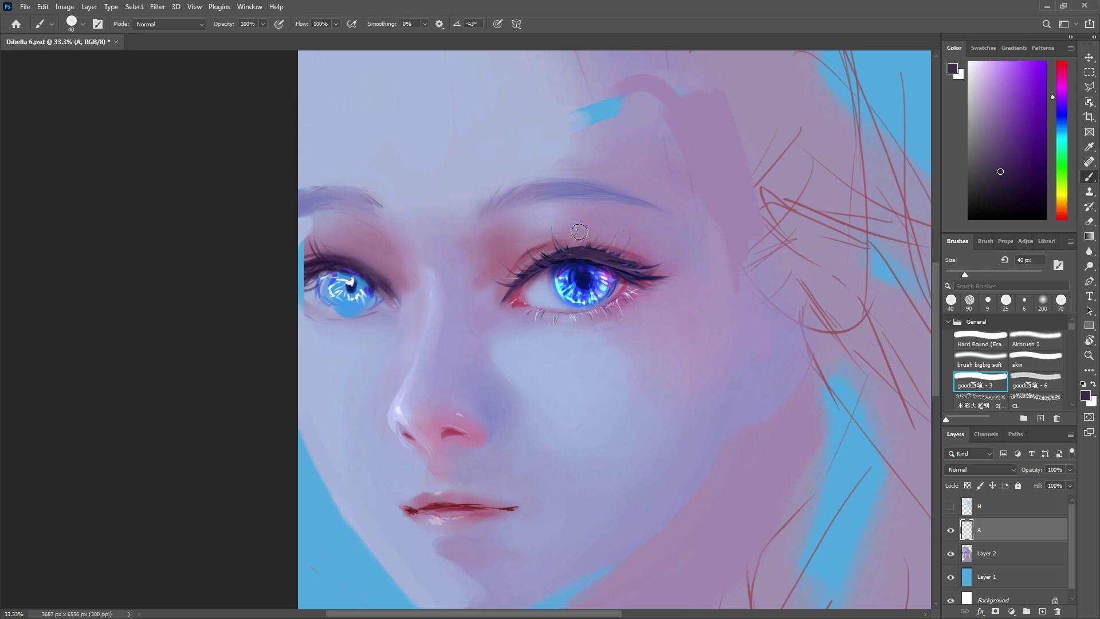
key("comma")
key("period")
left_click_drag(605, 254, 628, 243)
Pick white and draw thin highlight strands over the upper lashes with the brush reduced to 9 px.
left_click_drag(978, 70, 910, 46)
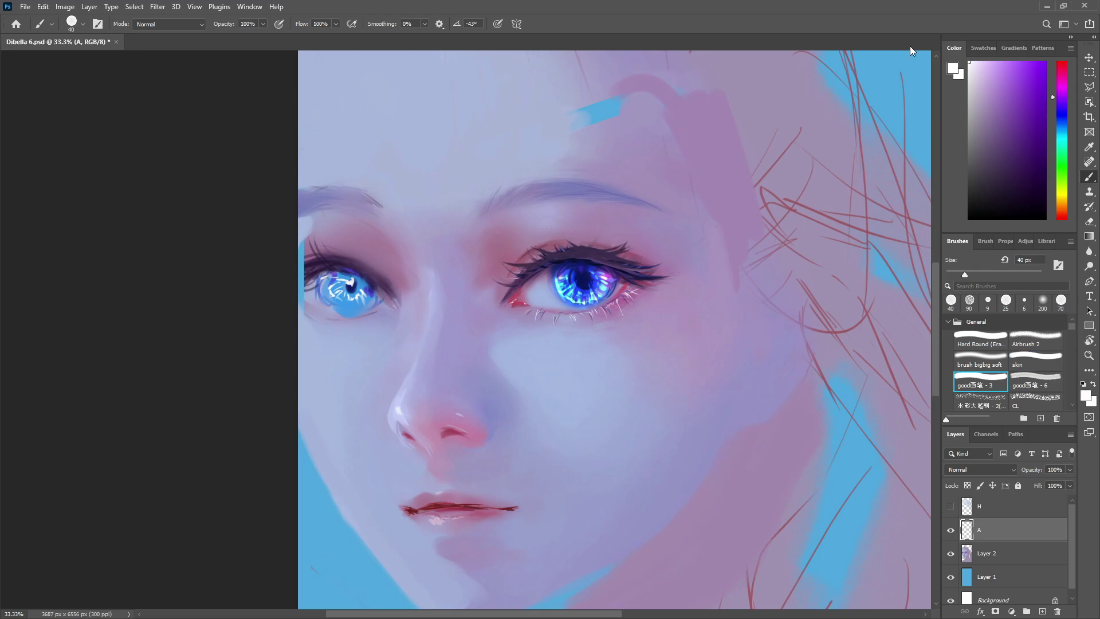
key("comma")
key("period")
key("bracketleft")
key("bracketleft")
key("bracketleft")
key("bracketleft")
key("bracketleft")
key("bracketleft")
key("bracketleft")
key("bracketleft")
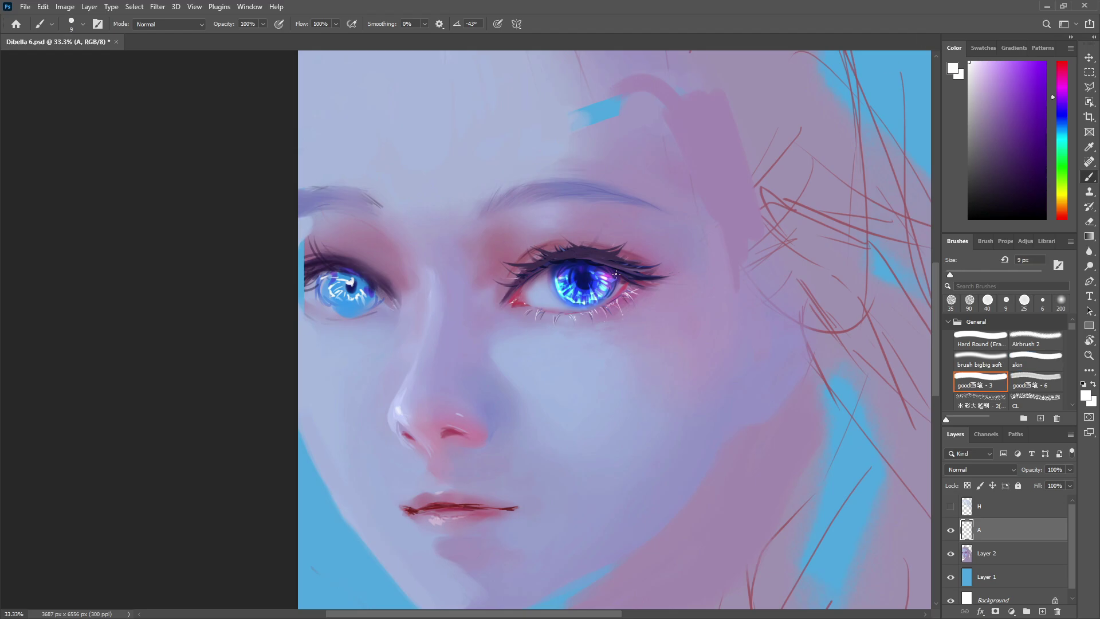
left_click_drag(610, 272, 656, 267)
left_click_drag(538, 263, 502, 258)
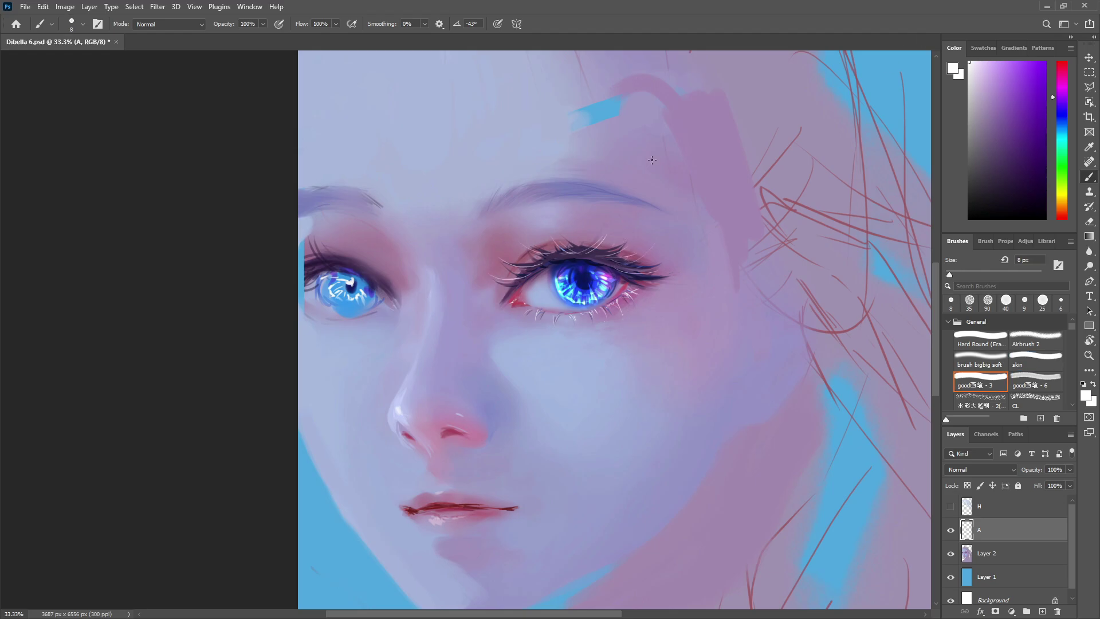
Add more white strands and tiny sparkle dots around the upper and lower lashes with a 10 px brush.
key("bracketright")
left_click_drag(615, 257, 545, 262)
left_click_drag(595, 260, 529, 255)
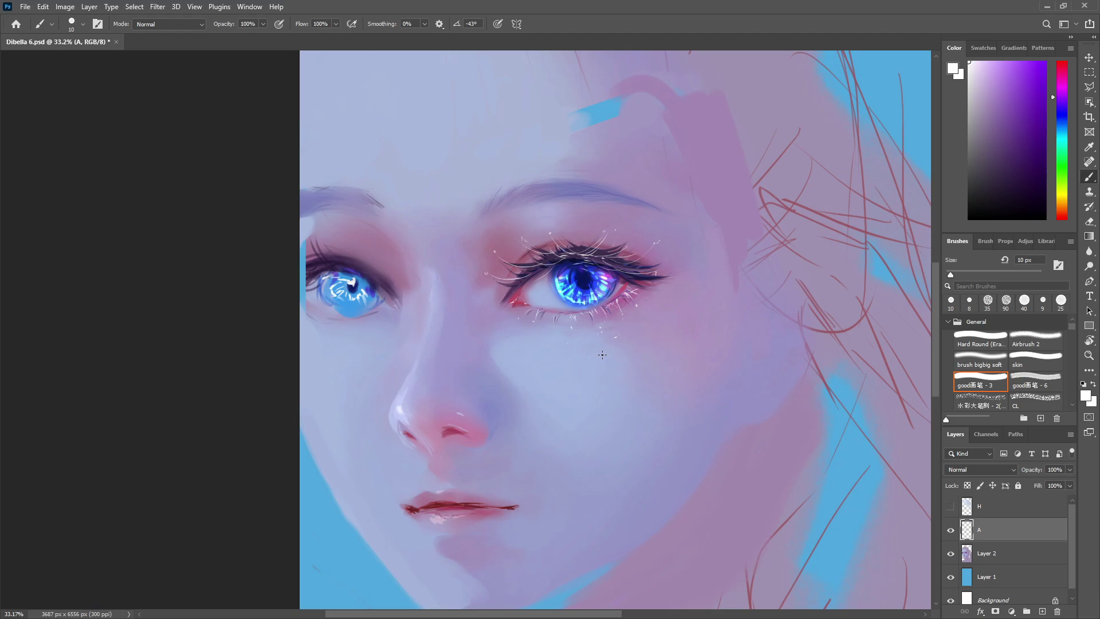
Dab white glitter below the eye on Layer 2 with the Bling brush at 175 px in Color Dodge mode.
key("period")
key("period")
key("period")
key("period")
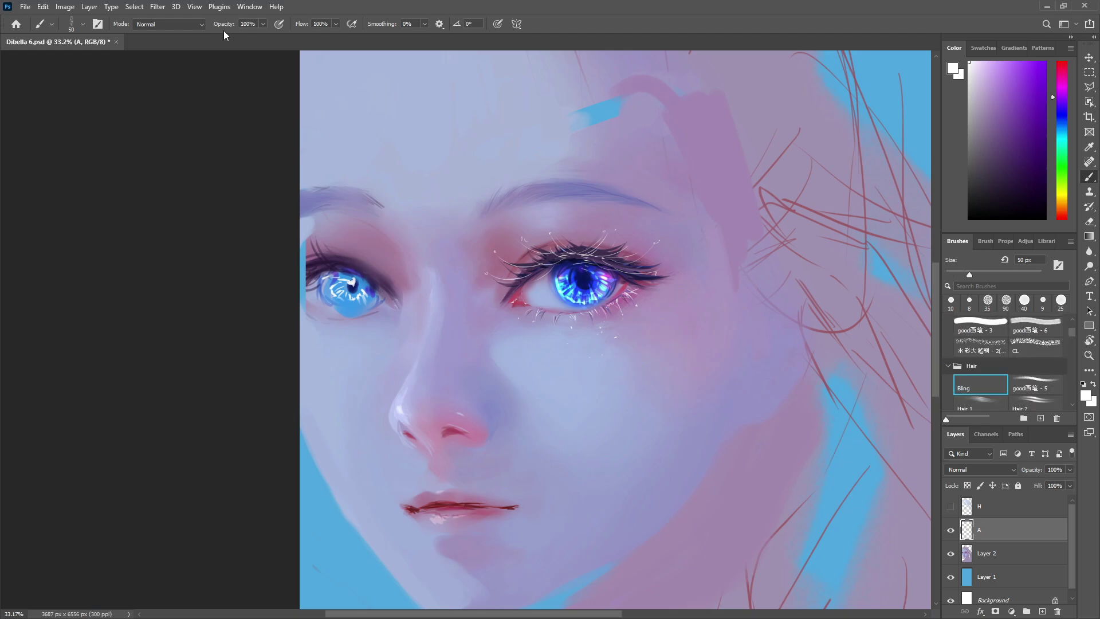
left_click(170, 24)
left_click(179, 141)
key("bracketright")
key("bracketright")
key("bracketright")
key("bracketright")
key("bracketright")
key("bracketright")
key("bracketright")
key("bracketright")
left_click(968, 553)
left_click_drag(596, 336, 572, 342)
Reduce the Bling brush to 100 px, add glitter to the upper eyelid on Layer 2, and return to layer A.
key("bracketleft")
key("bracketleft")
key("bracketleft")
left_click(597, 330)
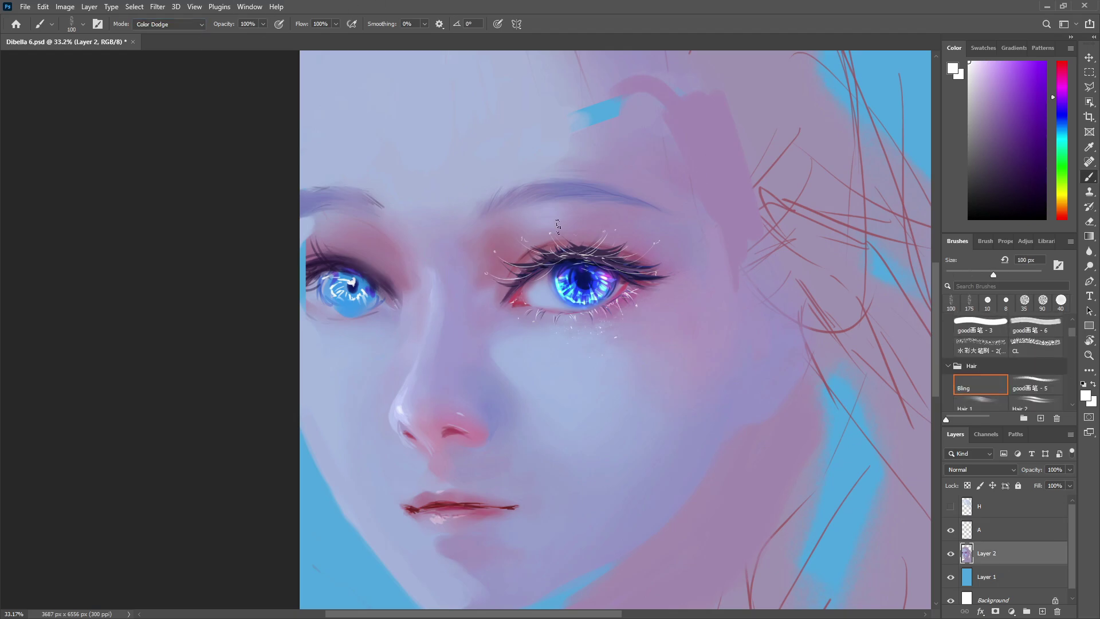
key("alt+bracketright")
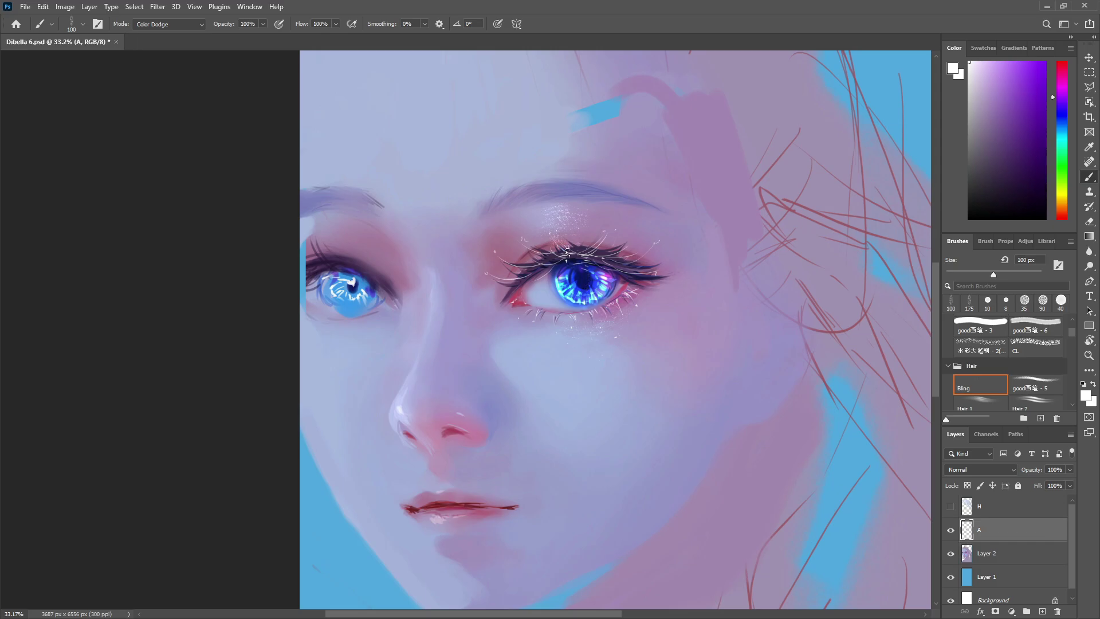
Touch up the lash line in sampled dark violet and paint white catchlights near the pupil with good画笔 - 3 in Normal mode.
left_click(1036, 326)
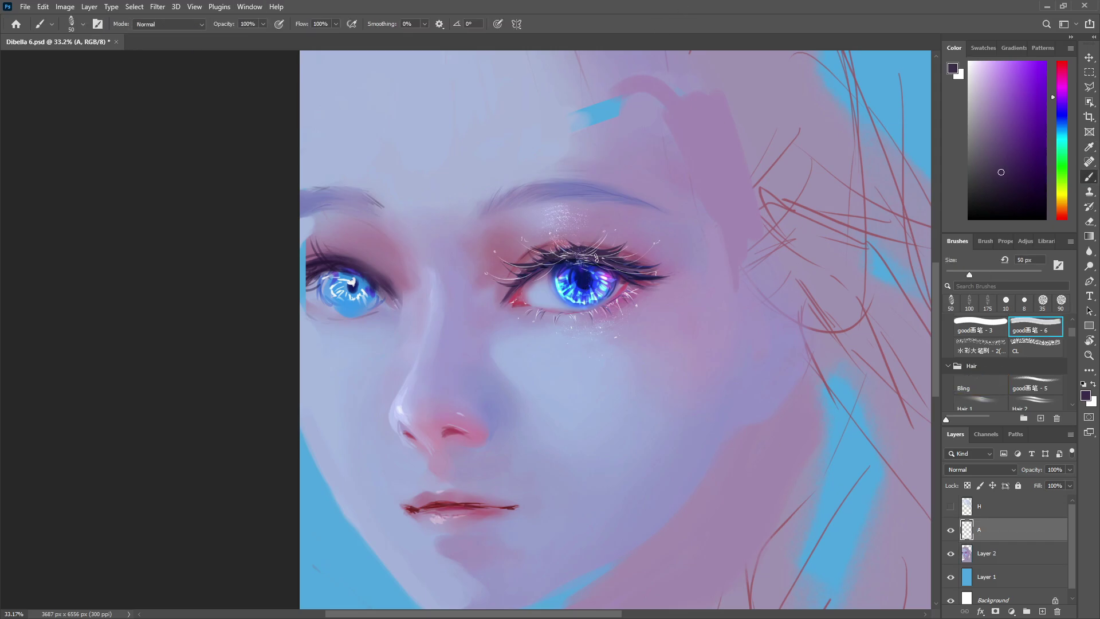
scroll(1055, 369, "up", 2)
left_click(980, 381)
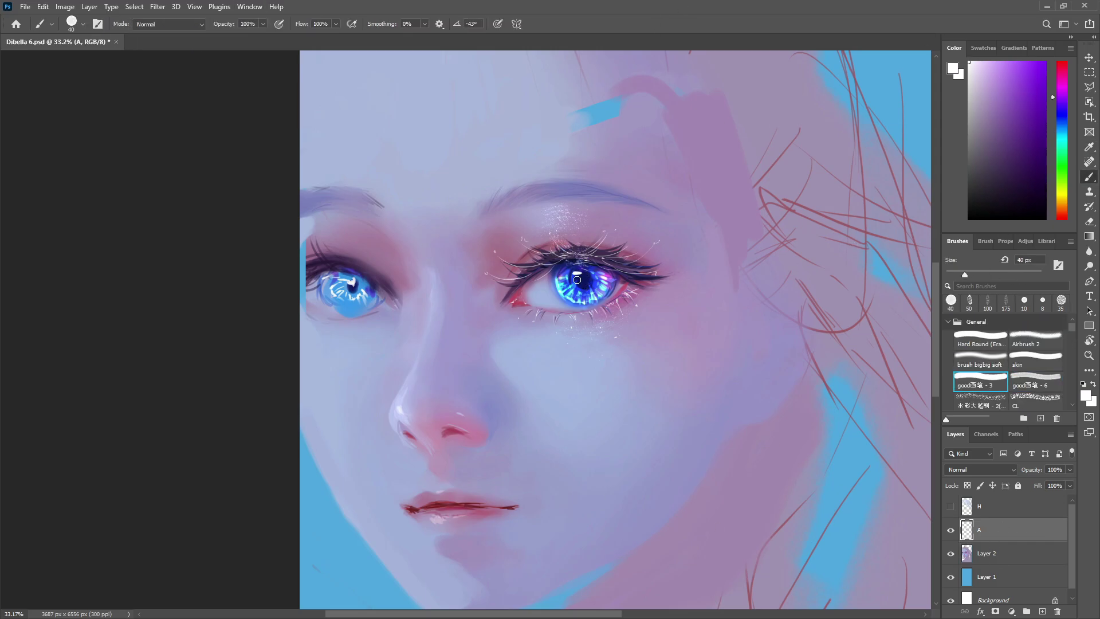
key("bracketleft")
left_click_drag(590, 275, 585, 284)
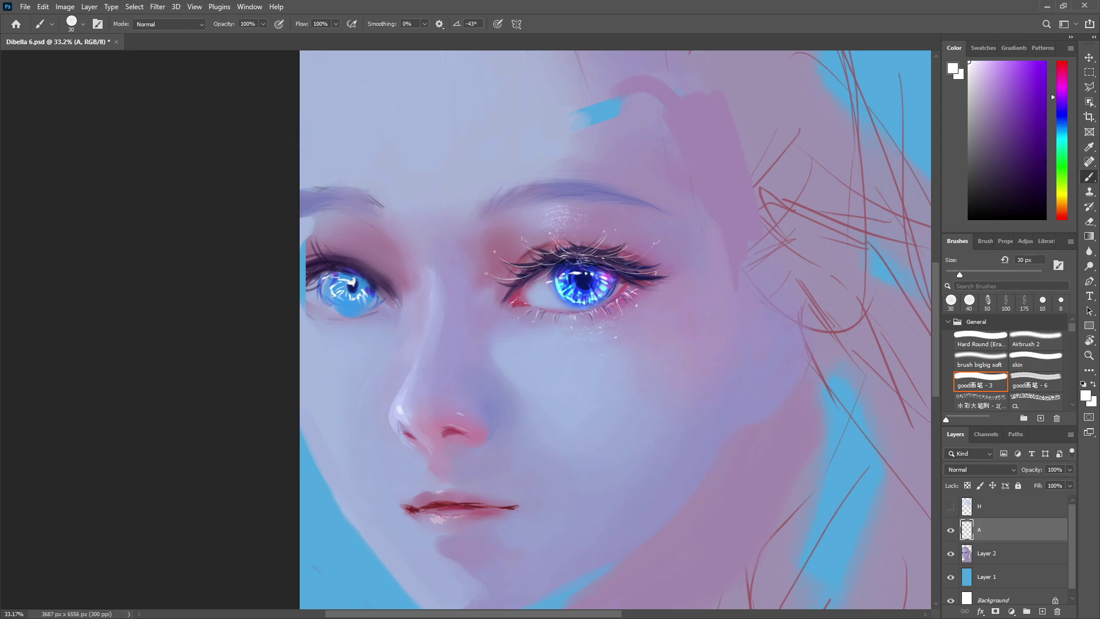
Paint a soft white reflection on the eye white beside the iris with a 70 px brush at 57% opacity.
key("5")
key("7")
key("bracketright")
key("bracketright")
key("bracketright")
key("bracketright")
left_click(554, 290)
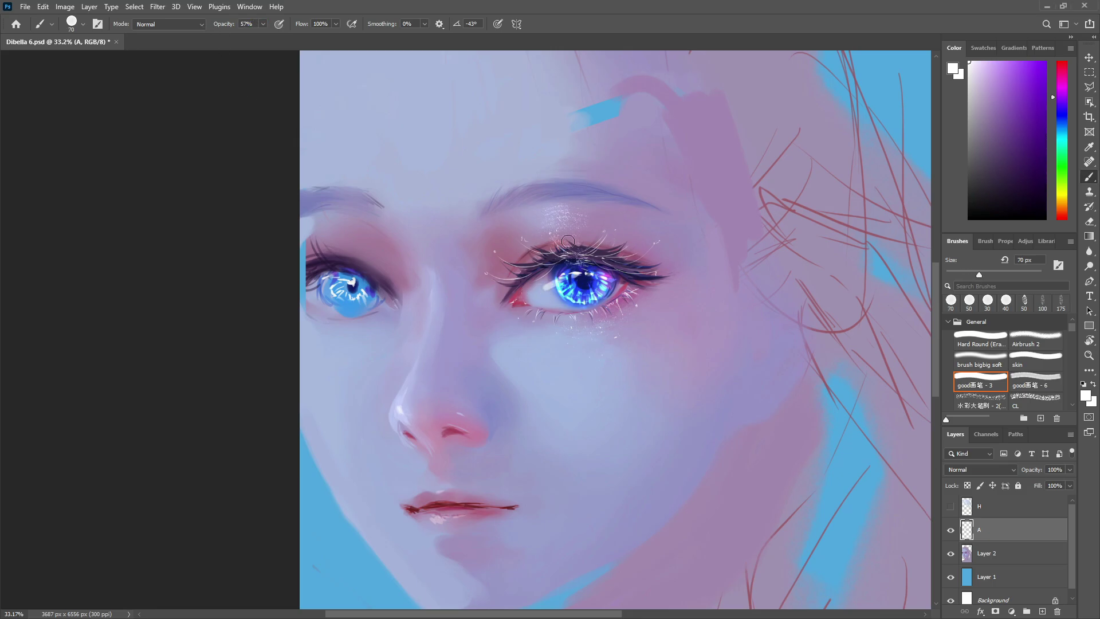
Sample a pale periwinkle from the inner eye and shade the eye white on Layer 2 with the skin brush.
key("comma")
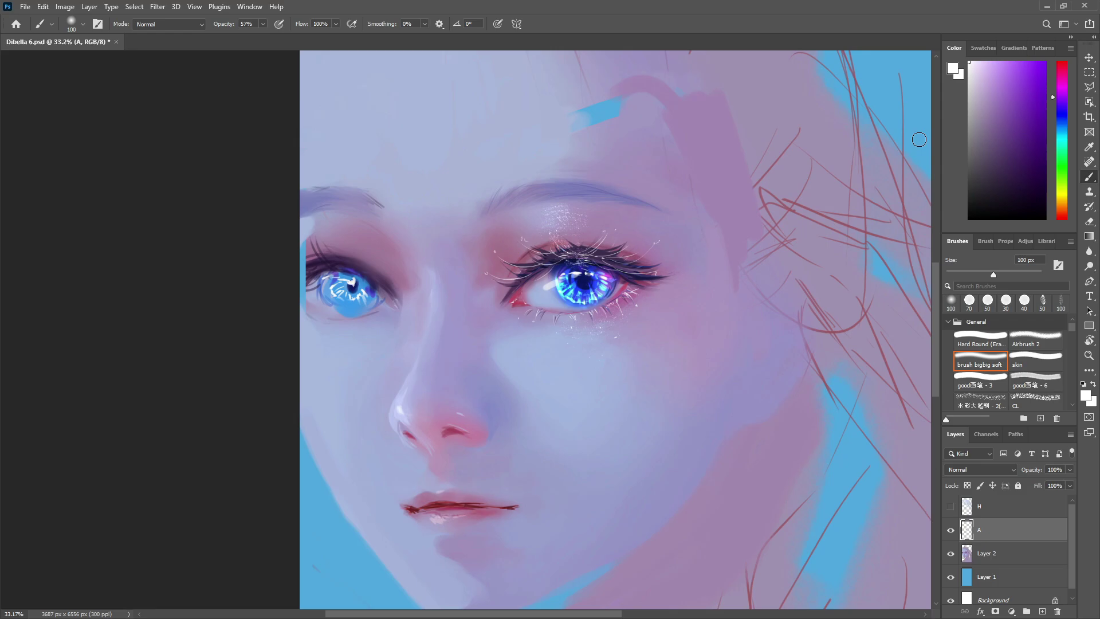
left_click(538, 276, "alt")
left_click(530, 280, "alt")
key("alt+bracketleft")
left_click(529, 286, "alt")
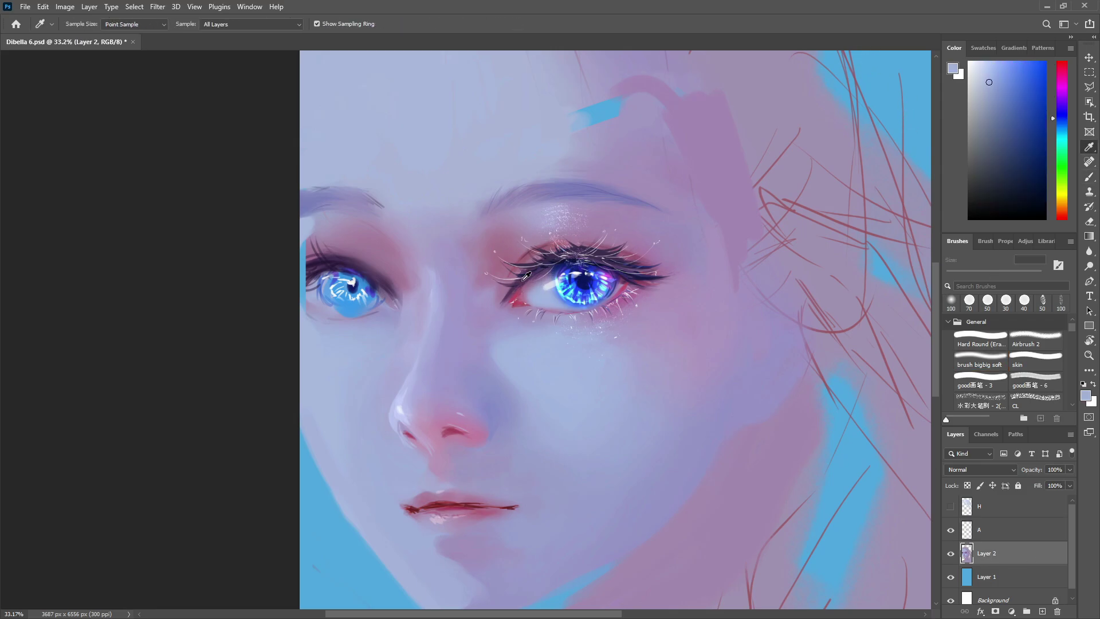
left_click(526, 276)
left_click(952, 530)
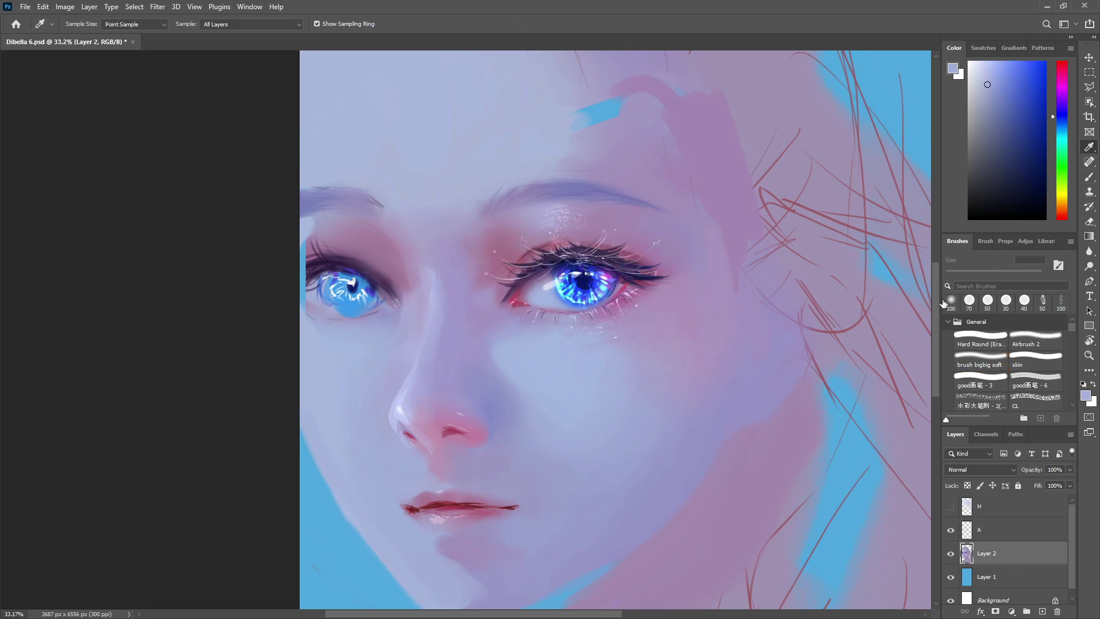
key("period")
left_click_drag(553, 280, 548, 287)
Compare the eye with layer A hidden and shown, reactivate layer A, and save the document.
left_click(951, 531)
left_click(951, 530)
left_click(980, 532)
key("ctrl+s")
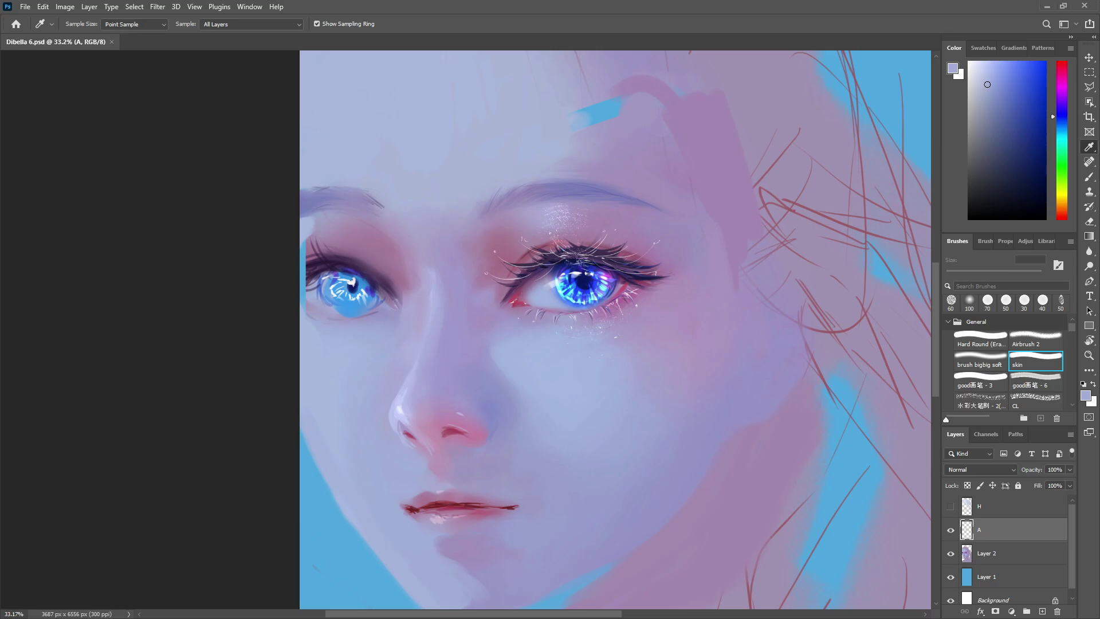
Blend the skin around and below the eye on layer A with the skin brush at 100 px and 42% opacity, using sampled tones.
left_click(550, 314)
key("b")
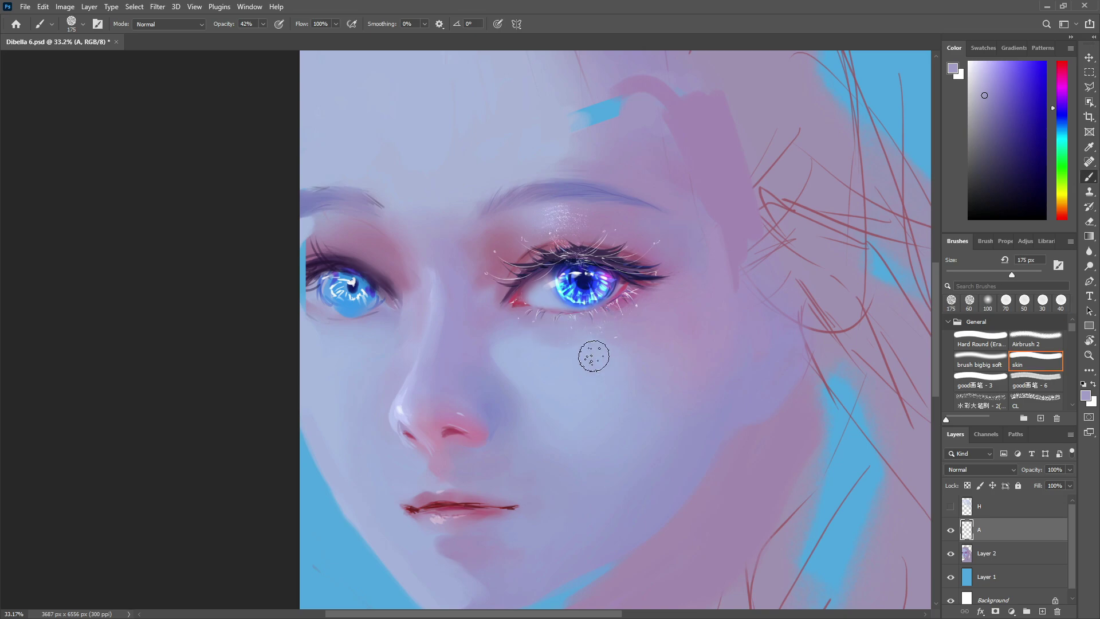
key("i")
left_click(537, 348)
key("b")
key("bracketleft")
key("bracketleft")
key("bracketleft")
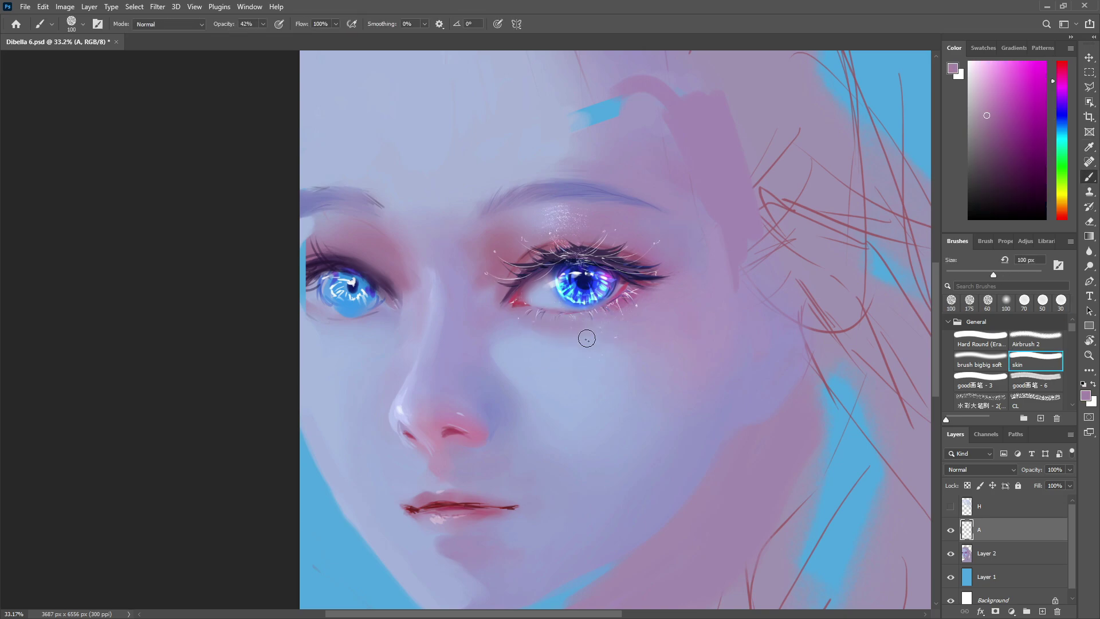
left_click(572, 327, "alt")
left_click(500, 262, "alt")
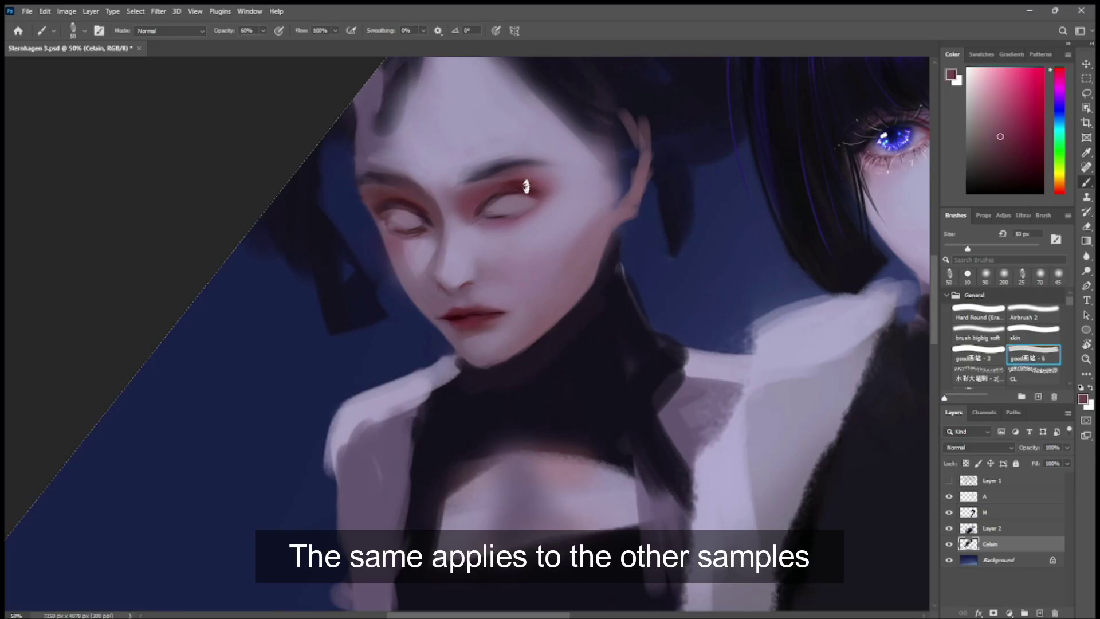
In Sternhagen 3.psd, shade the dark-haired woman's upper eyelid and socket on layer Celain with sampled reddish tones using 50 px good画笔 - 6.
left_click(522, 185, "alt")
mouse_move(553, 192)
left_mouse_down()
mouse_move(534, 175)
mouse_move(456, 194)
mouse_move(459, 210)
mouse_move(516, 199)
left_mouse_up()
left_click(533, 174, "alt")
left_click(466, 202, "alt")
left_click(452, 192, "alt")
left_click(512, 209, "alt")
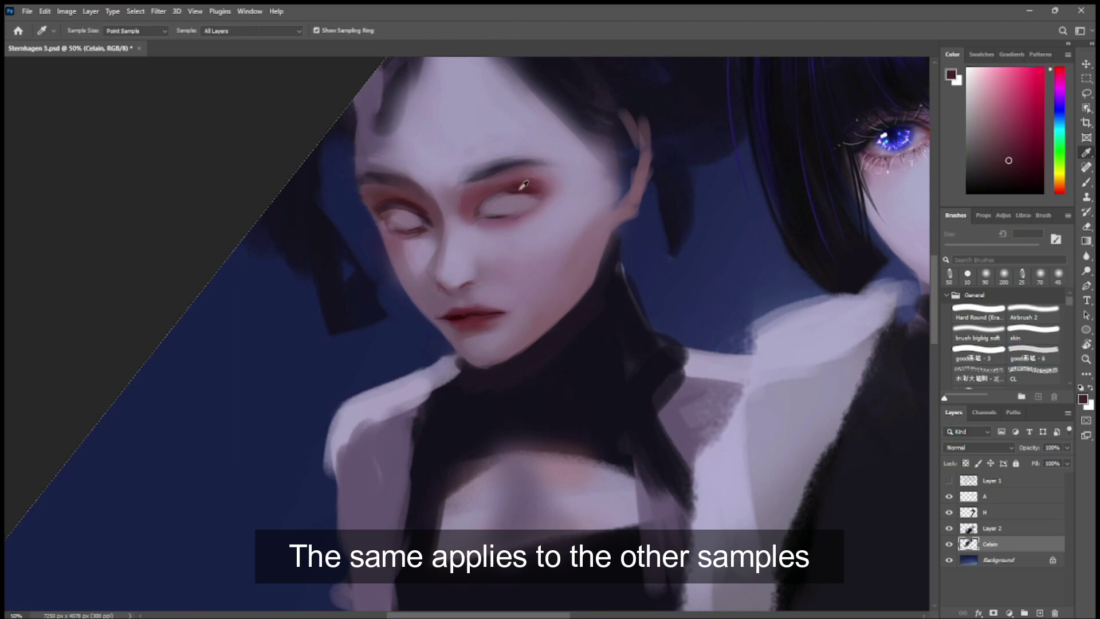
Outline the eye in near-black maroon with good画笔 - 3 at about 8 px and 78% opacity, undoing the stray stroke.
left_click(987, 352)
left_click(1012, 176)
key("bracketleft")
key("bracketleft")
key("bracketleft")
key("bracketleft")
key("bracketleft")
key("bracketleft")
key("bracketleft")
key("bracketleft")
key("bracketleft")
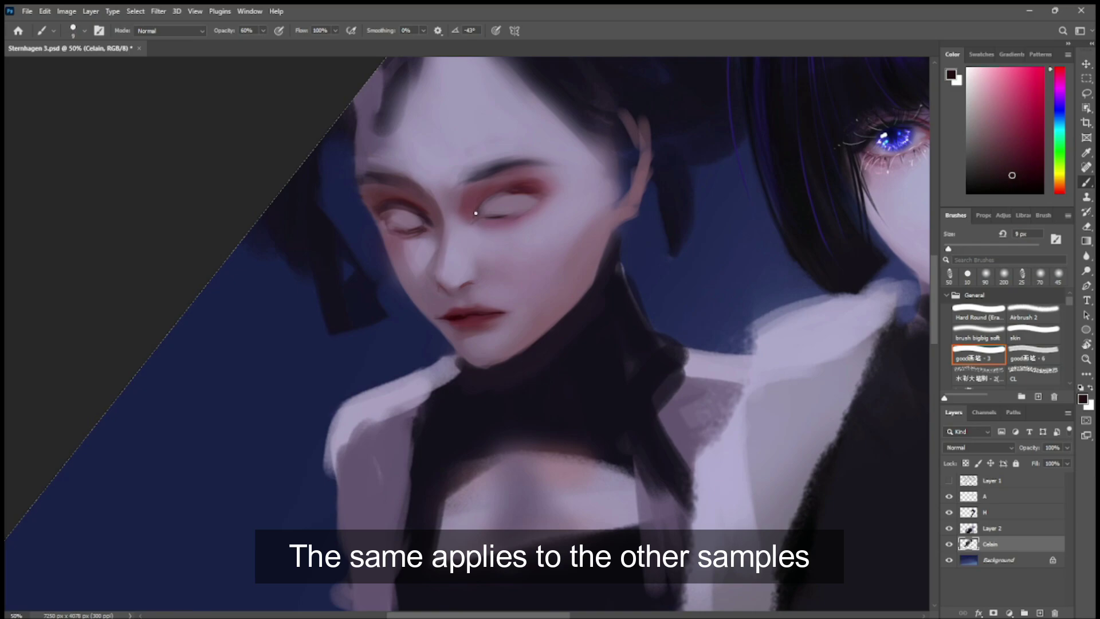
left_click_drag(476, 216, 484, 205)
key("7")
key("8")
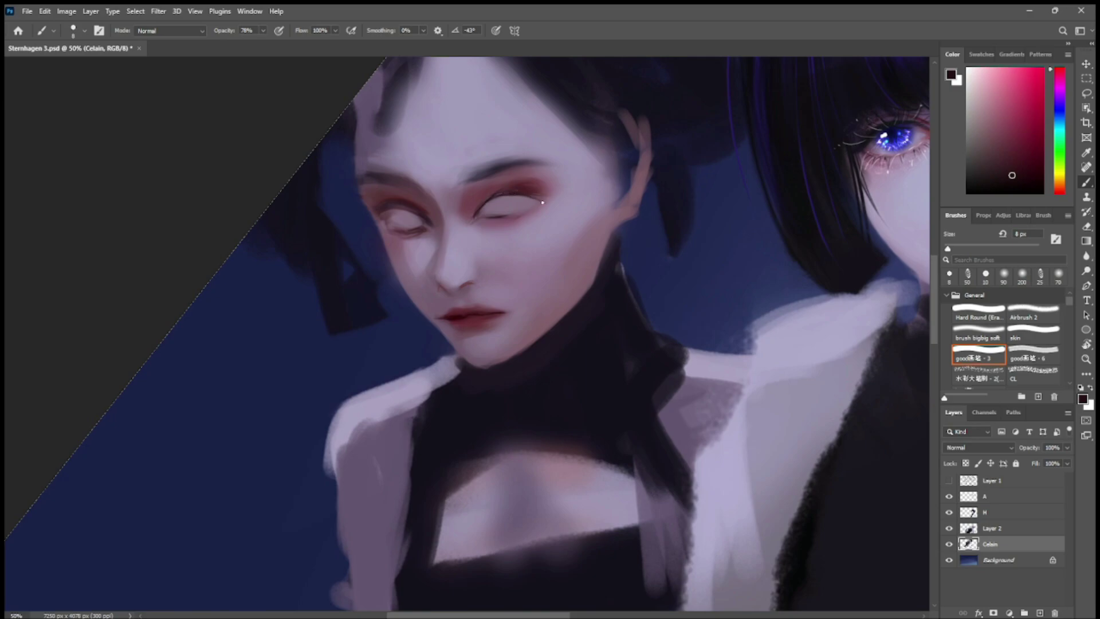
key("ctrl+z")
Repaint the eye white and clean its lower edge in sampled tones with good画笔 - 3 at 25 px.
key("bracketright")
key("bracketright")
key("bracketright")
key("bracketright")
key("bracketright")
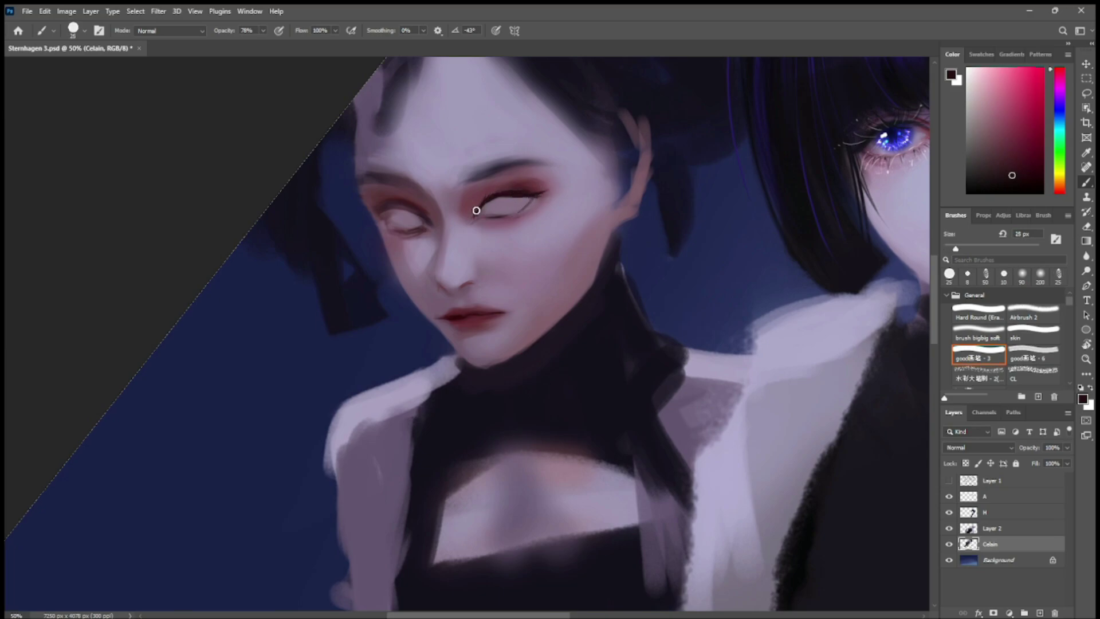
left_click(488, 209, "alt")
mouse_move(489, 203)
left_mouse_down()
mouse_move(510, 201)
mouse_move(514, 215)
mouse_move(529, 204)
left_mouse_up()
left_click(510, 206, "alt")
left_click(498, 225, "alt")
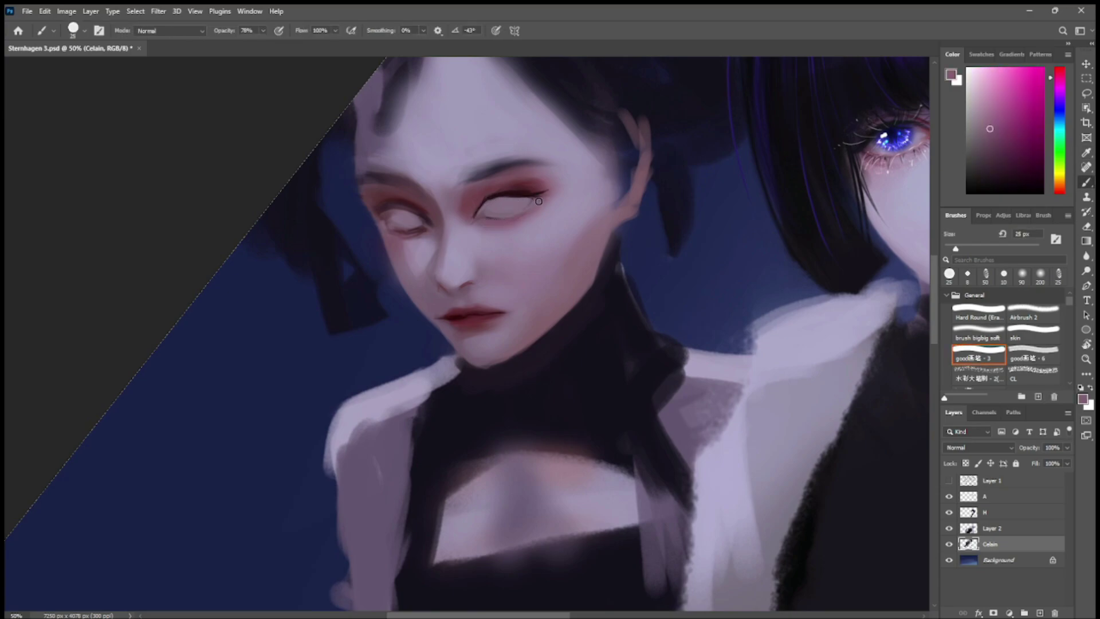
Paint the lower eyelid rim from the inner corner outward in dark wine red and sampled reds.
left_click(1011, 145)
left_click(1060, 68)
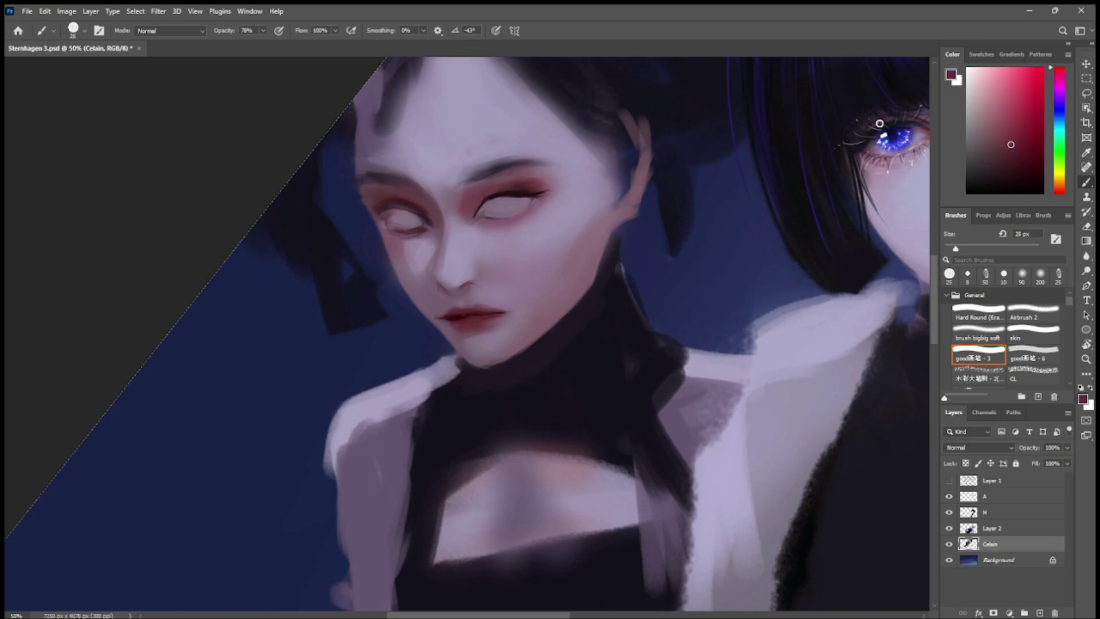
left_click(504, 221, "alt")
left_click(480, 217, "alt")
left_click_drag(479, 214, 515, 217)
Shade the eyelids and outer corner with good画笔 - 6 at 15 px in sampled tones and block in a periwinkle-blue iris.
left_click(1033, 353)
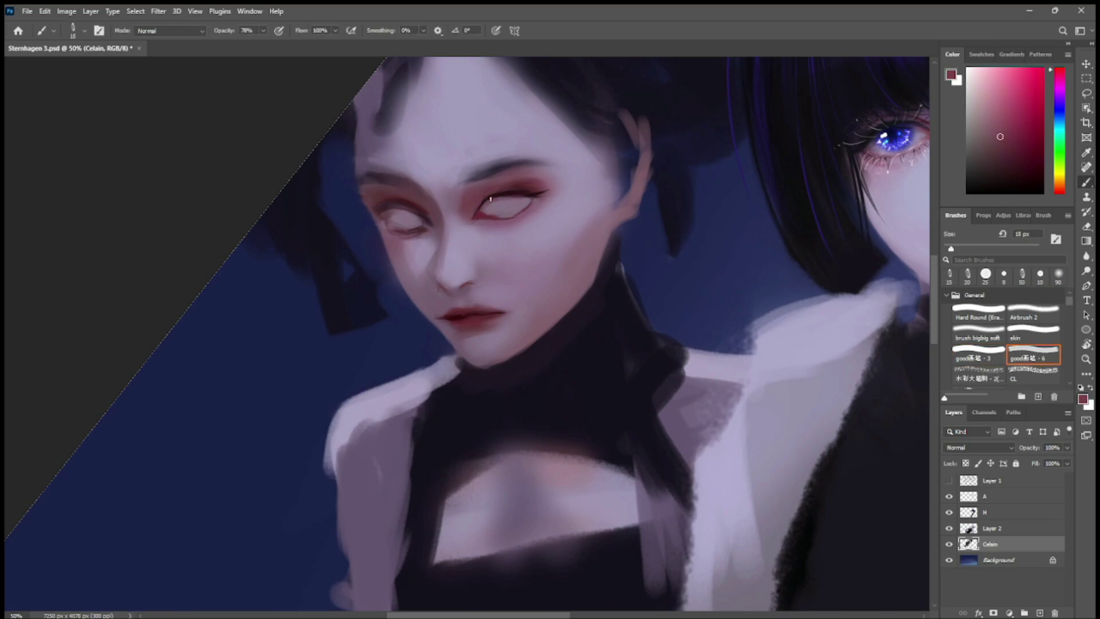
left_click(538, 180, "alt")
left_click(502, 197, "alt")
left_click(516, 204, "alt")
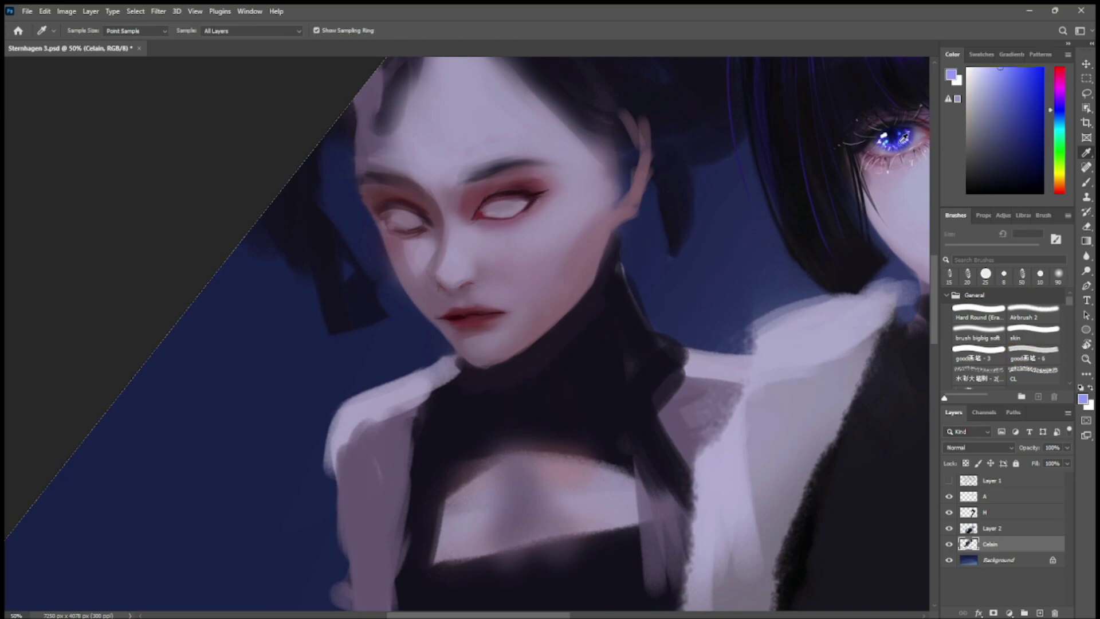
left_click(502, 208, "alt")
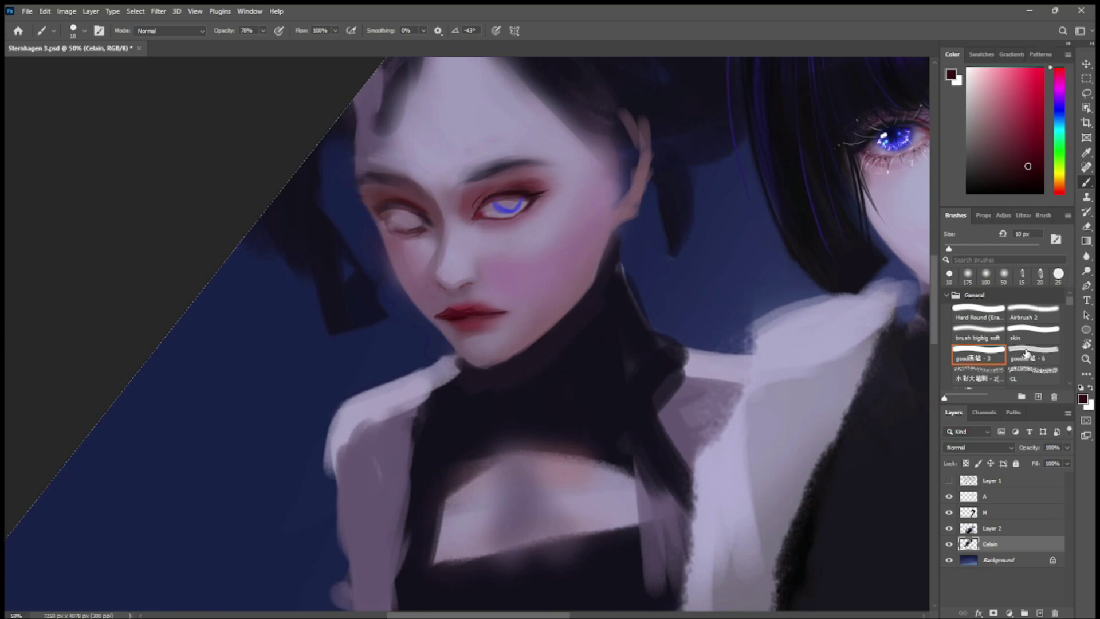
Define the upper eyelid crease and outer corner with good画笔 - 6 at 10 and 20 px, sampling the surrounding reddish tones.
key("period")
key("bracketleft")
key("bracketleft")
key("bracketleft")
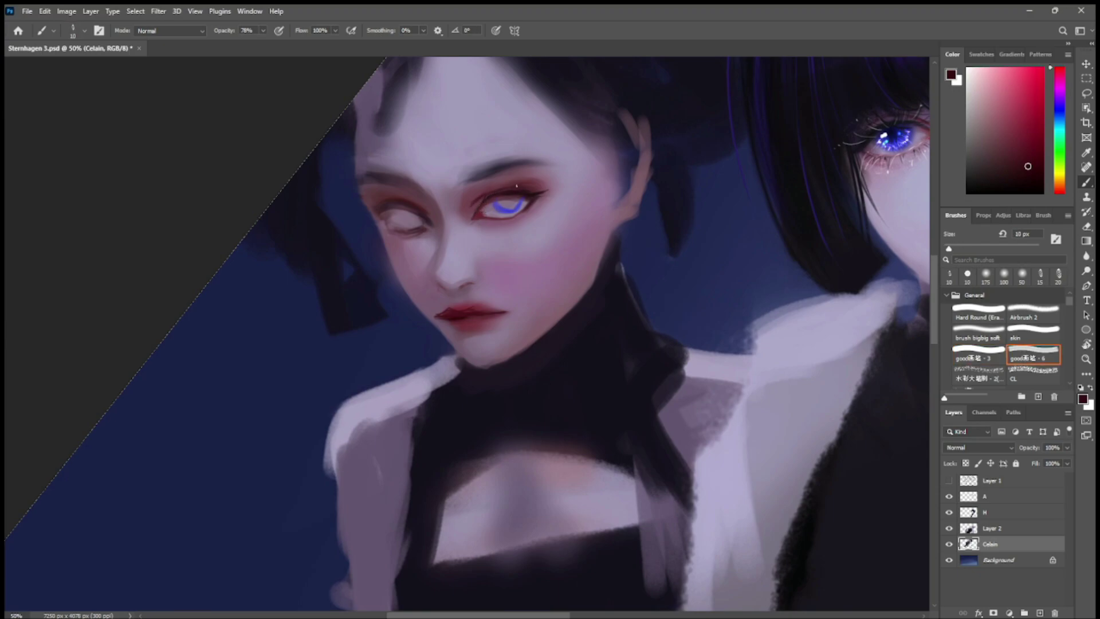
key("bracketright")
left_click(550, 191, "alt")
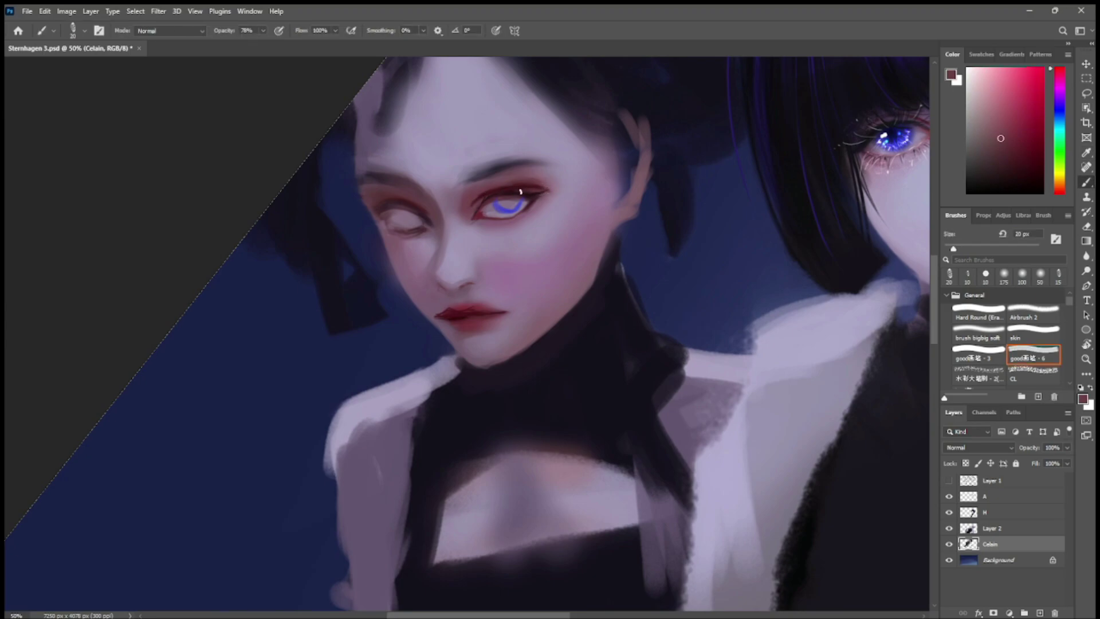
left_click(532, 185, "alt")
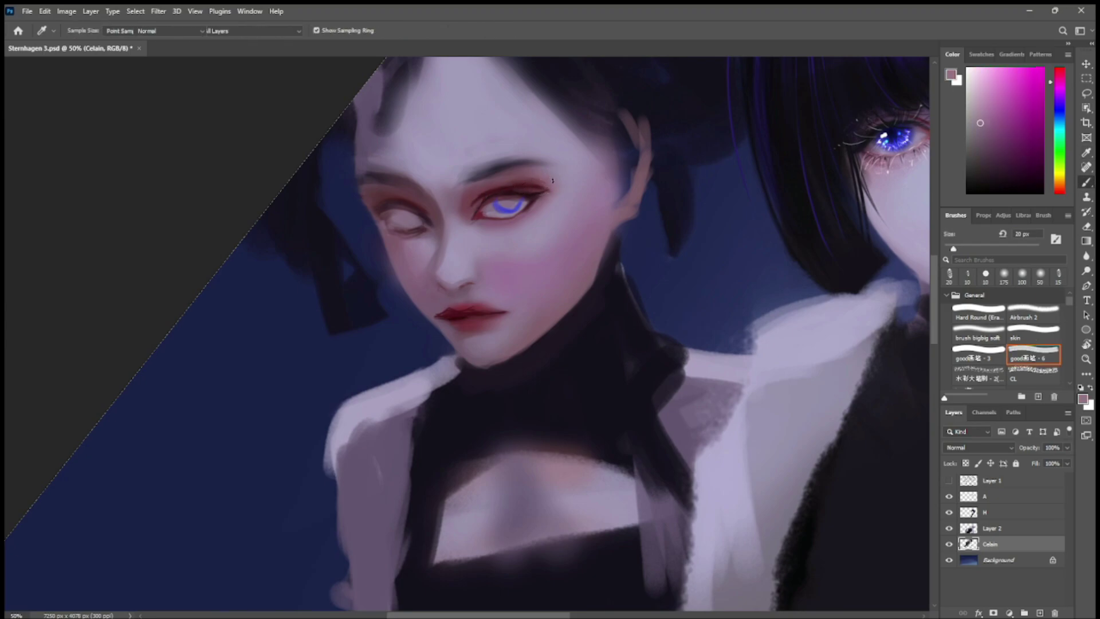
Soften the lower eyelid with sampled mauve tones and shade the eye white in blue-grey.
left_click(493, 226, "alt")
left_click(494, 231, "alt")
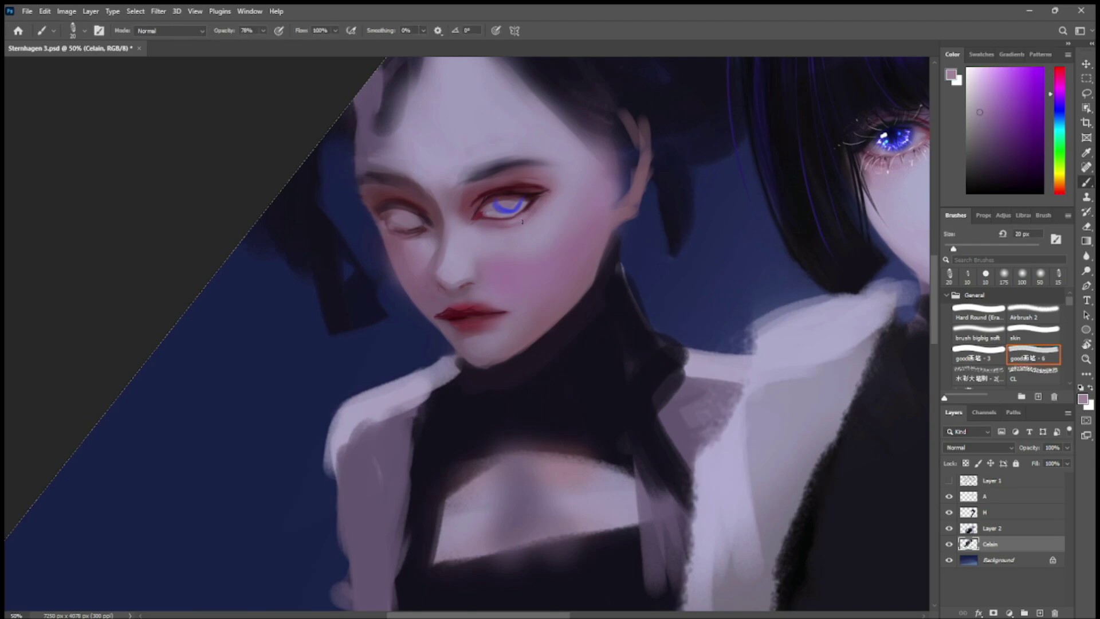
left_click(496, 216, "alt")
left_click(1062, 108)
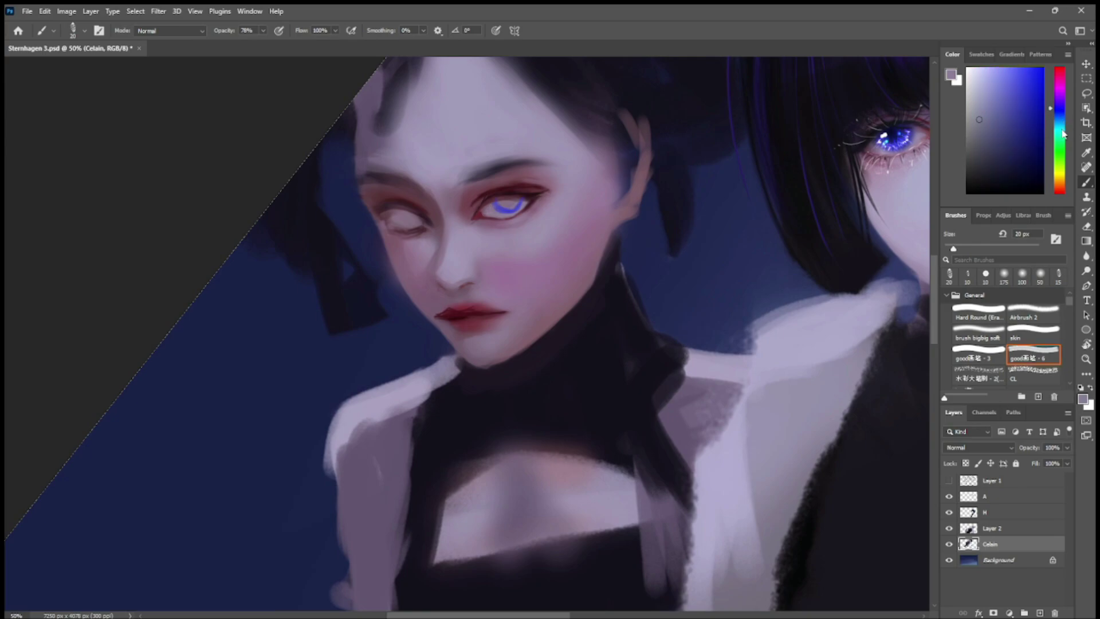
Fill the iris with deep saturated blue using the skin brush at 35 px.
left_click(1034, 335)
left_click(1024, 128)
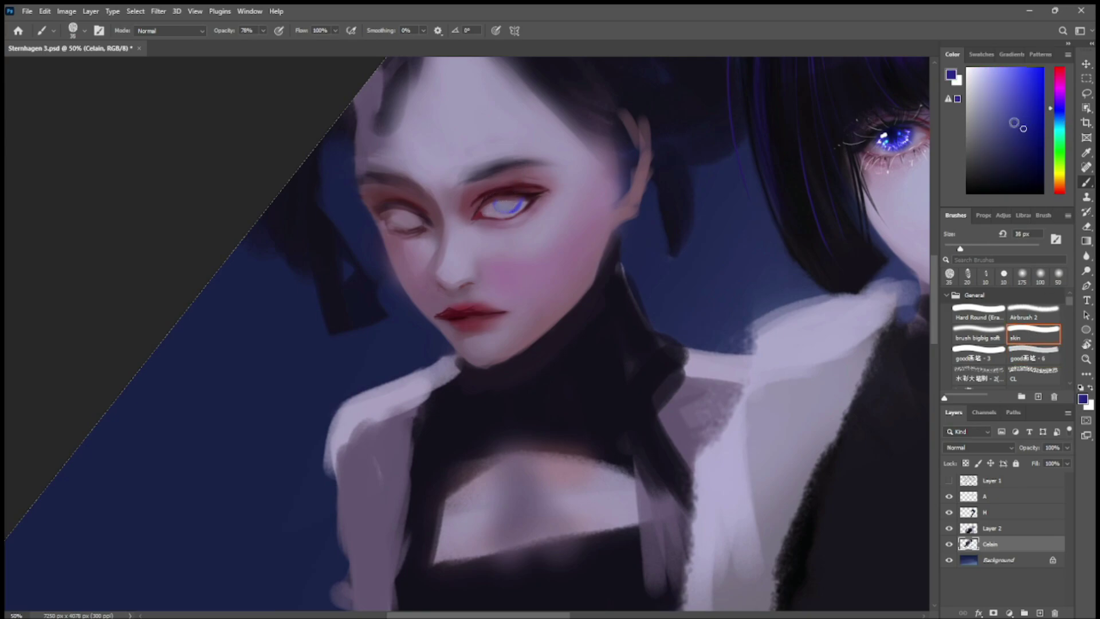
left_click(1032, 116)
left_click_drag(500, 212, 516, 202)
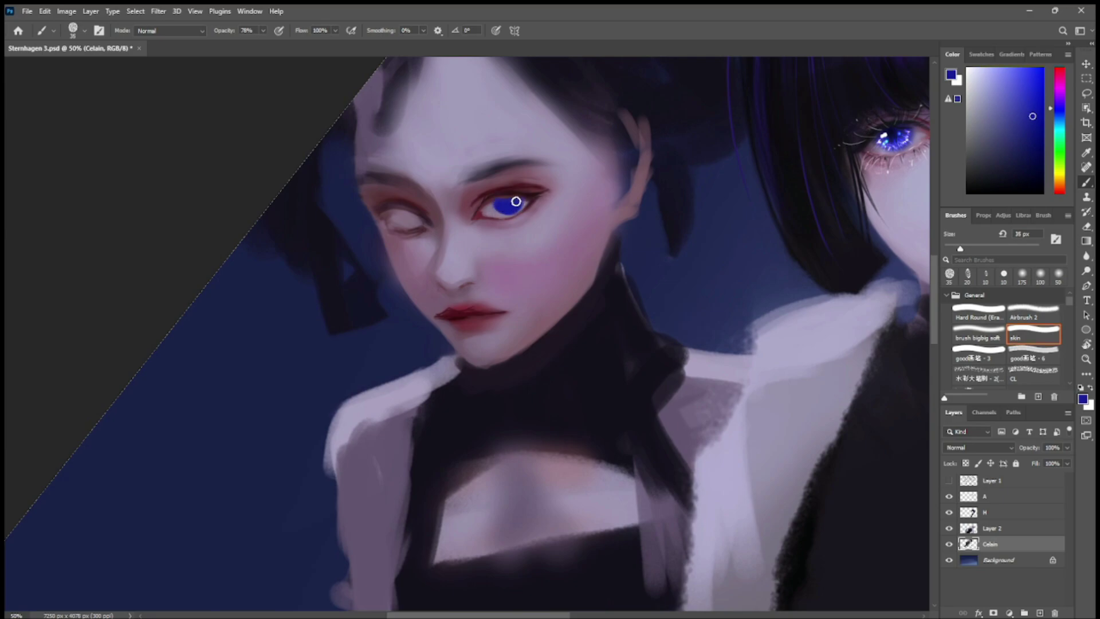
Paint the dark navy pupil and iris shading with the skin brush reduced to 15 px.
left_click(1020, 159)
key("bracketleft")
left_click(1030, 166)
key("bracketleft")
key("bracketleft")
key("bracketleft")
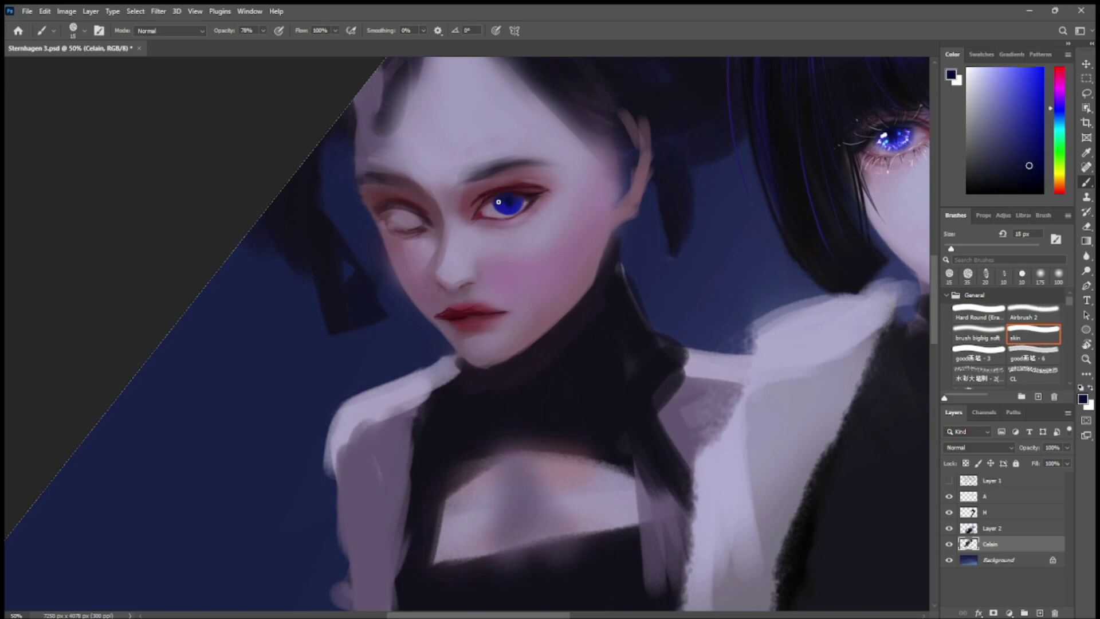
Shade the inner end of the eyebrow above the blue eye with the Hair 5 brush at 50 px in sampled dark violet tones.
scroll(1068, 314, "down", 10)
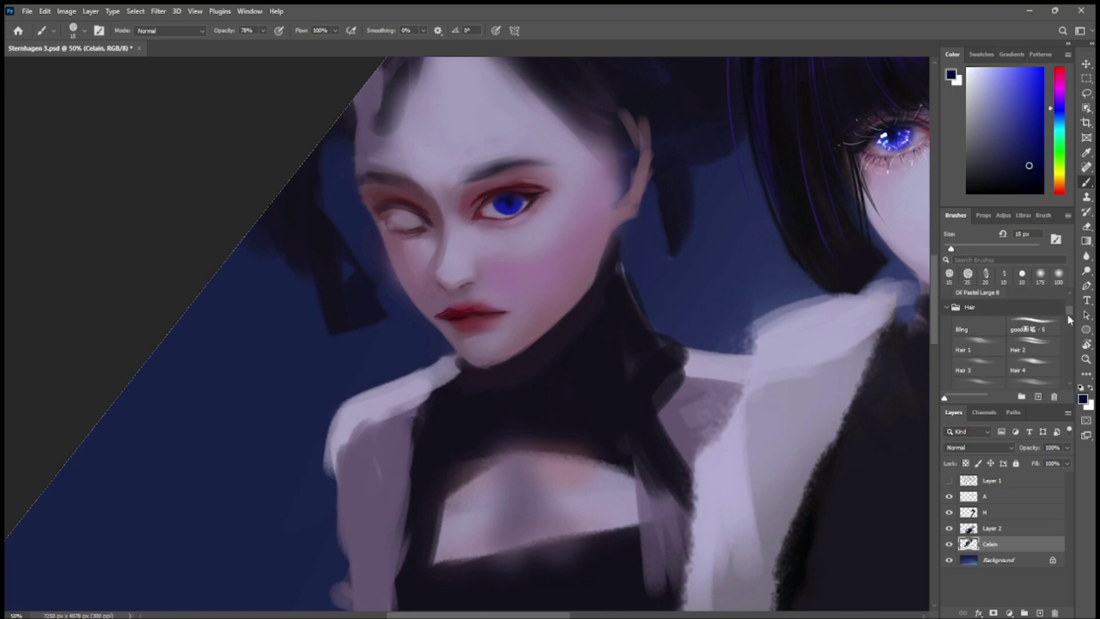
left_click(979, 377)
key("bracketleft")
key("bracketleft")
key("bracketleft")
key("bracketleft")
key("bracketleft")
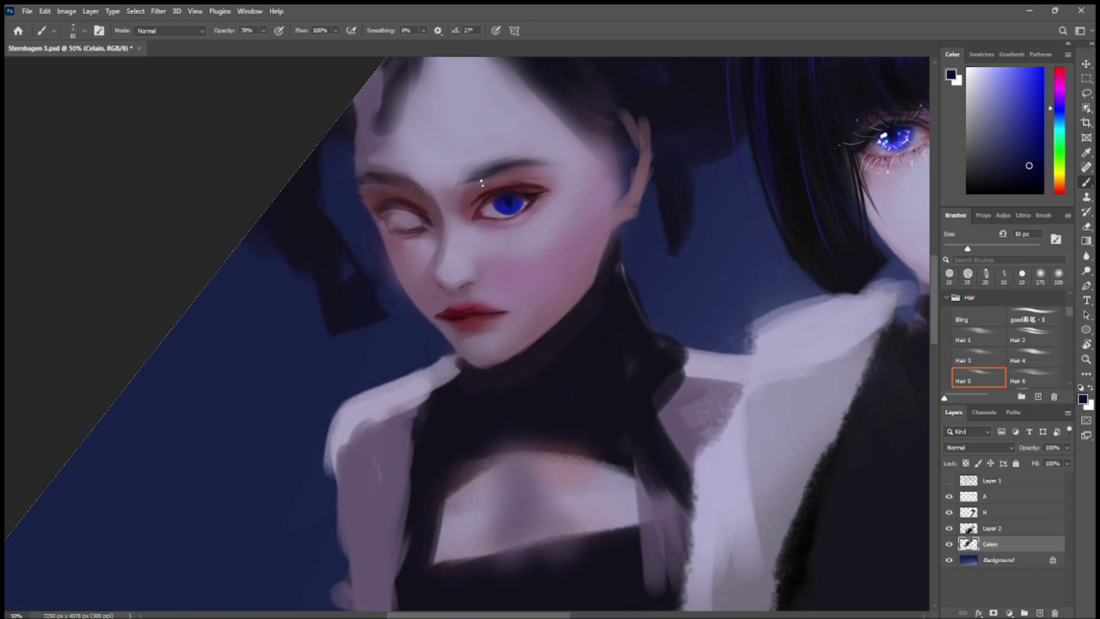
left_click(506, 176, "alt")
left_click(458, 182, "alt")
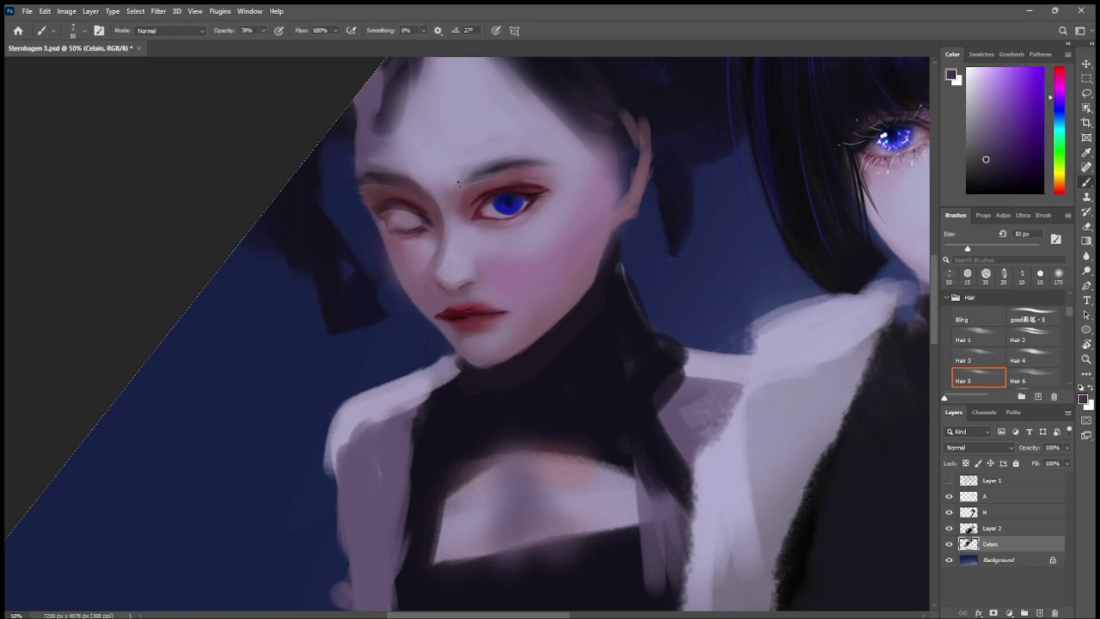
Sharpen the eyebrow and extend its tail in dark navy with Hair 5 at 30 px, refining the edges with sampled skin tones.
left_click(462, 182, "alt")
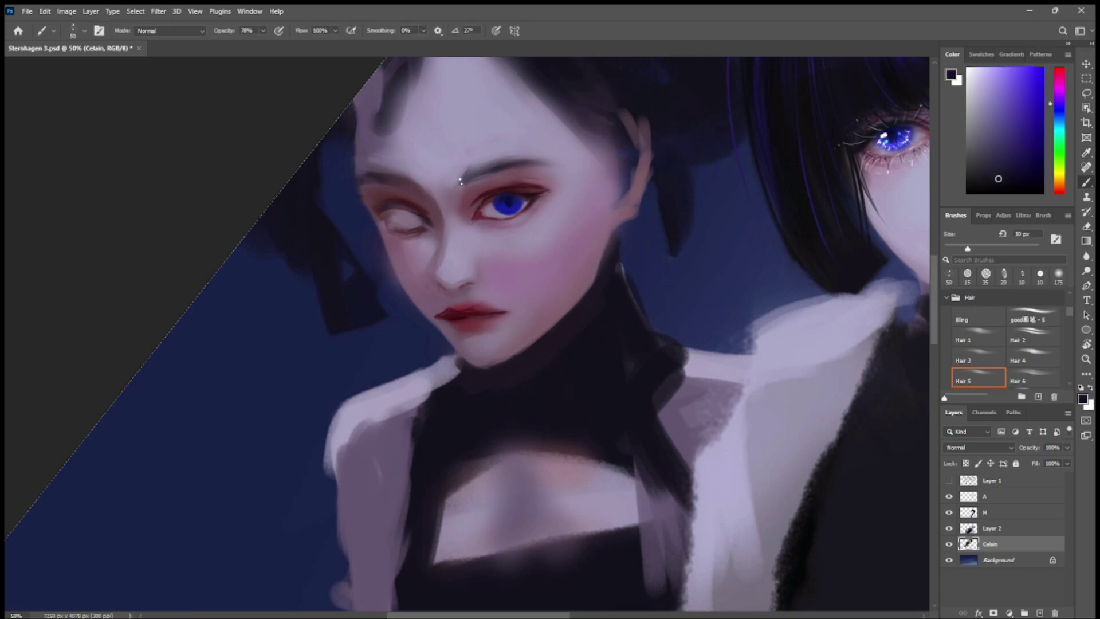
key("bracketleft")
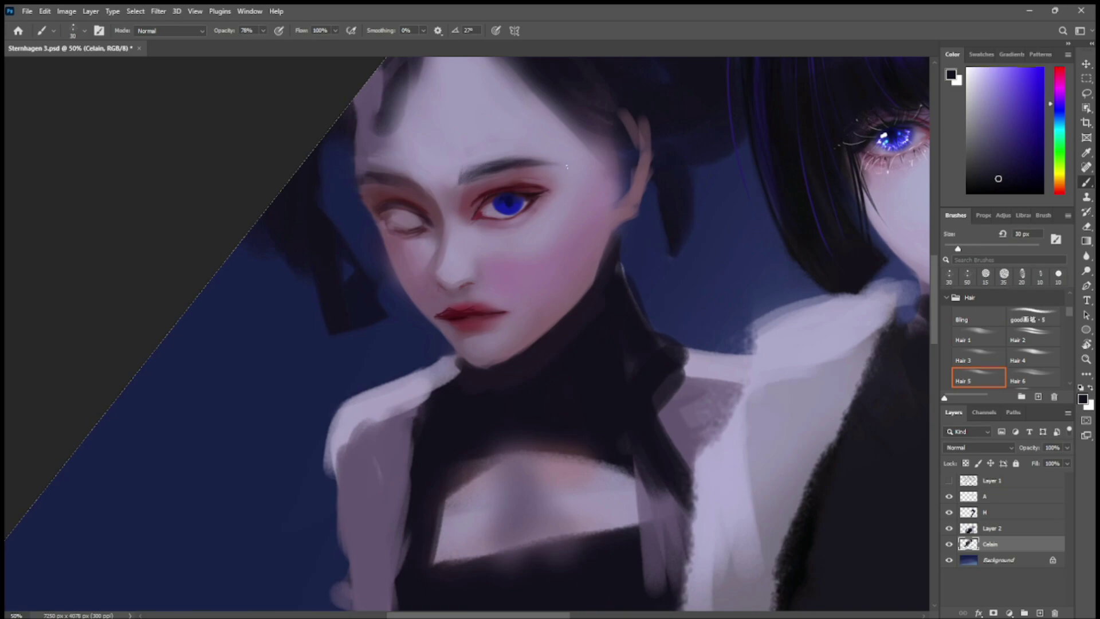
scroll(1033, 319, "up", 5)
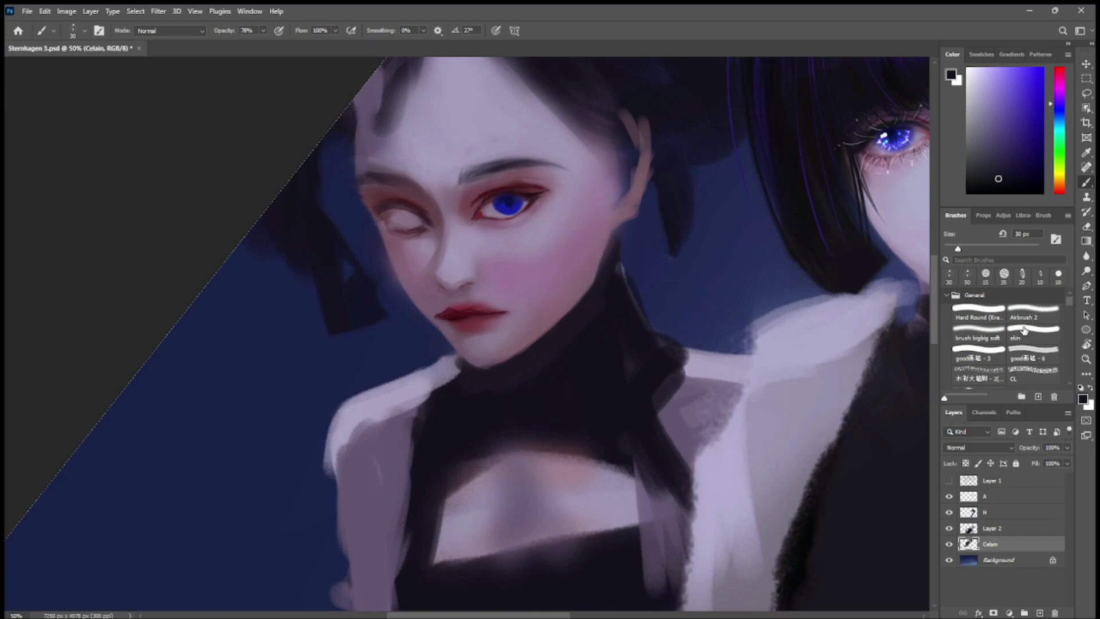
left_click(514, 155, "alt")
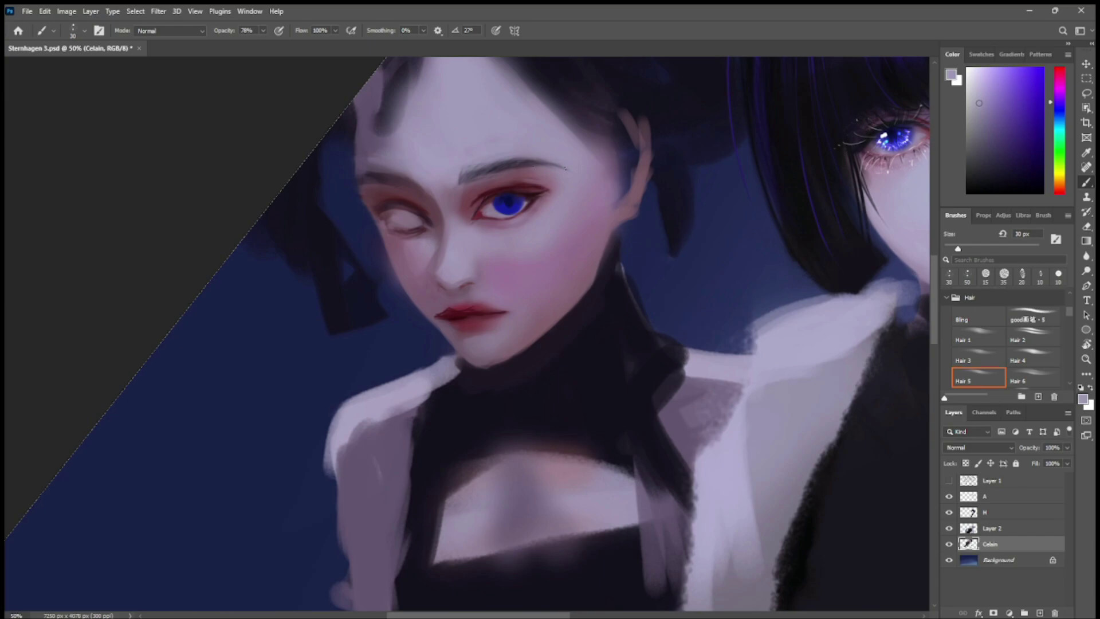
left_click(531, 186, "alt")
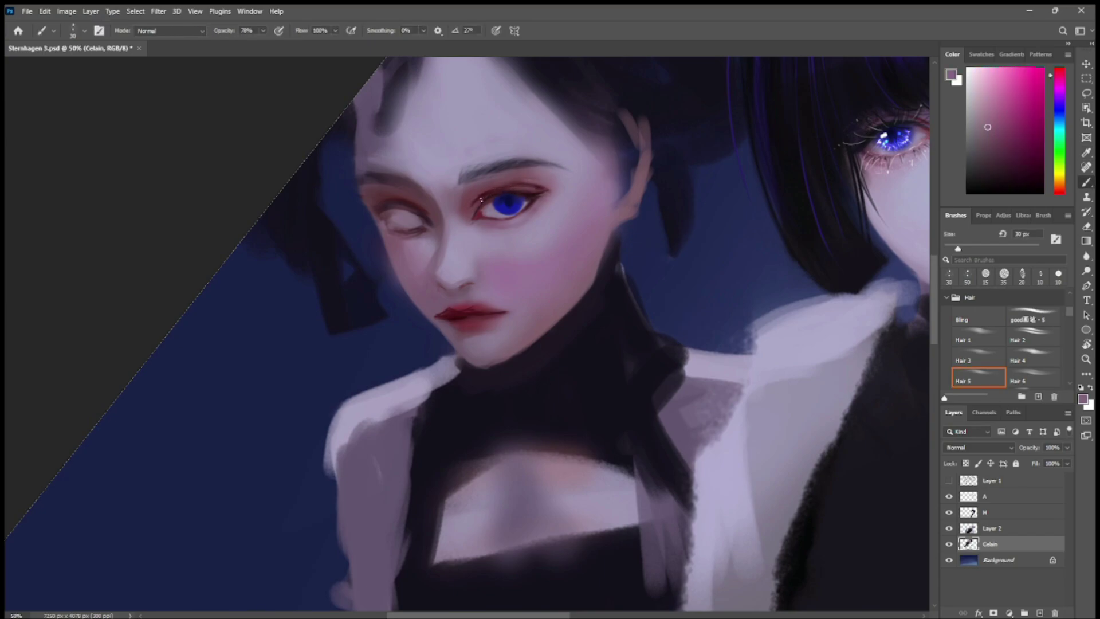
Soften the skin between eyebrow and upper eyelid in sampled greyish lavender with brush bigbig soft at 70 px.
left_click(565, 178, "alt")
left_click_drag(1070, 312, 1070, 301)
left_click(979, 335)
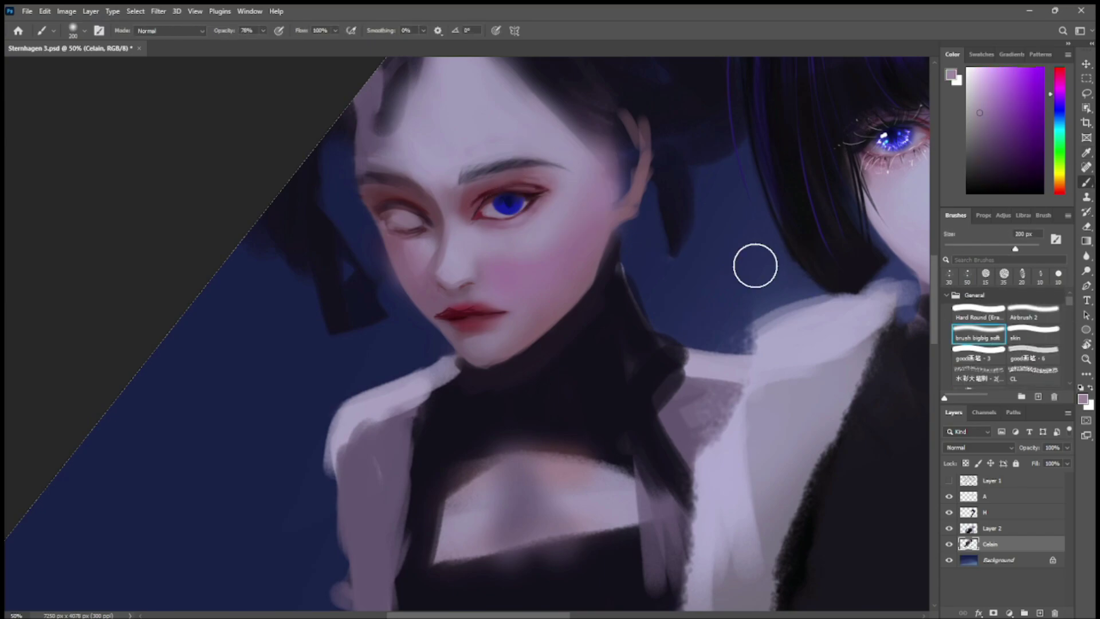
key("bracketleft")
key("bracketleft")
key("bracketleft")
key("bracketleft")
key("bracketleft")
key("bracketleft")
key("bracketleft")
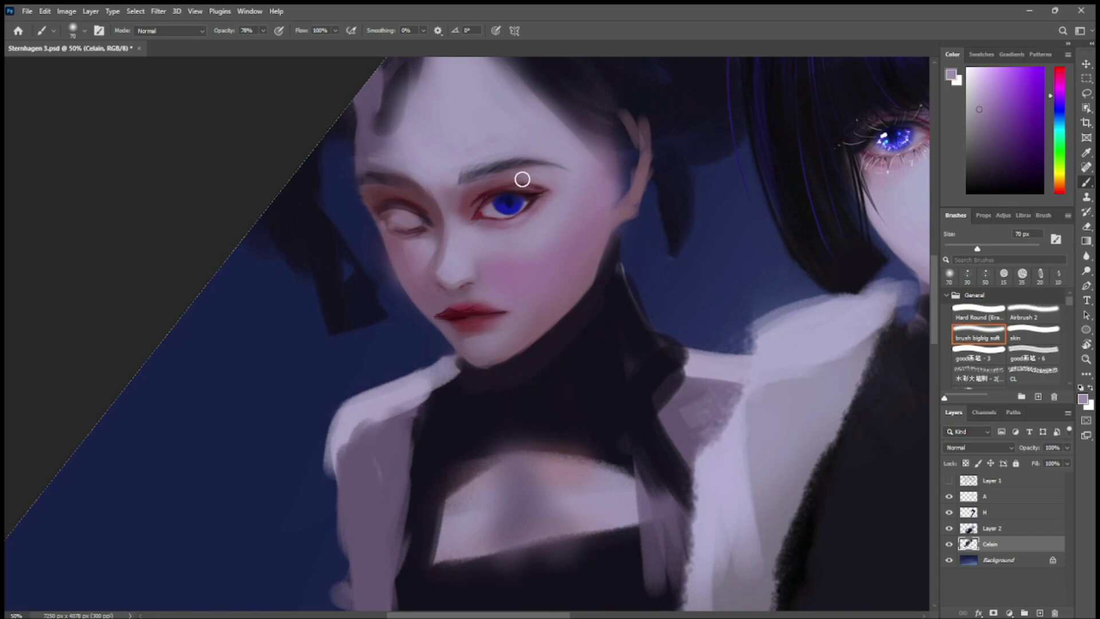
Blend the eyeshadow at the eye's outer corner in sampled mauve tones with brush bigbig soft at 60 px.
key("bracketleft")
left_click(534, 184, "alt")
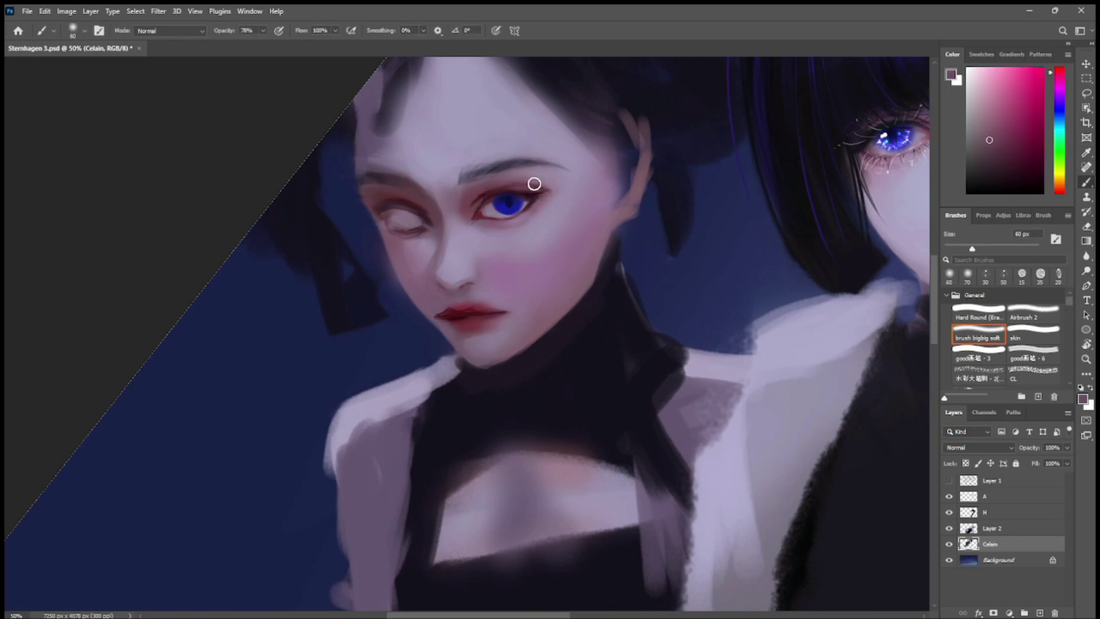
mouse_move(534, 183)
left_mouse_down()
mouse_move(557, 190)
mouse_move(550, 202)
left_mouse_up()
left_click(558, 181, "alt")
left_click(544, 199, "alt")
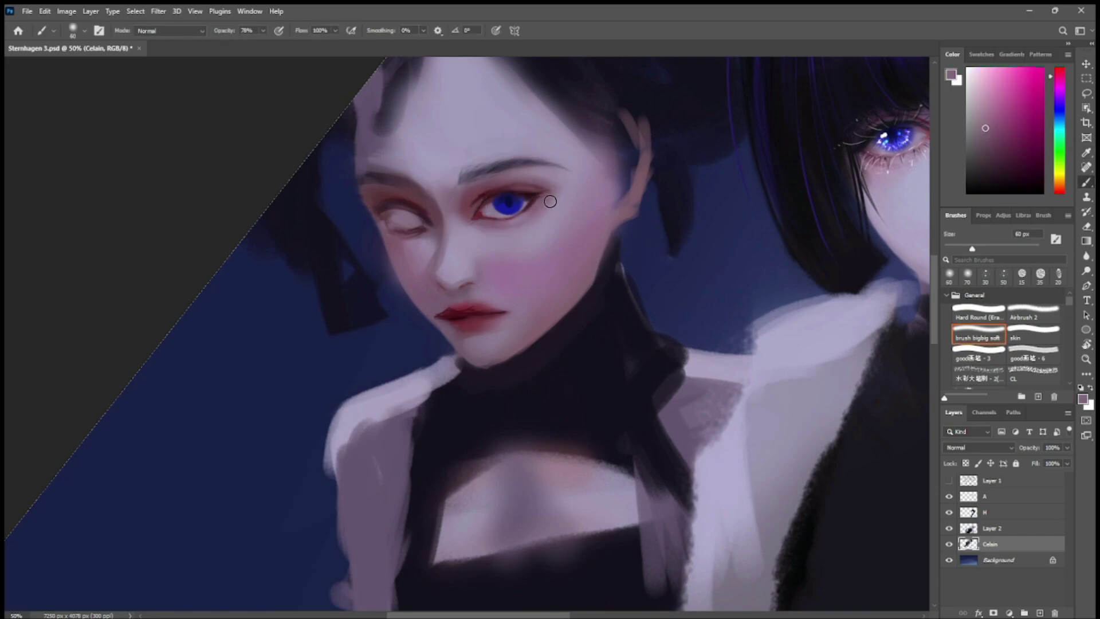
left_click(549, 202, "alt")
Darken the lash line and inner eye corner in dark maroon with brush bigbig soft at 10 and 25 px.
key("i")
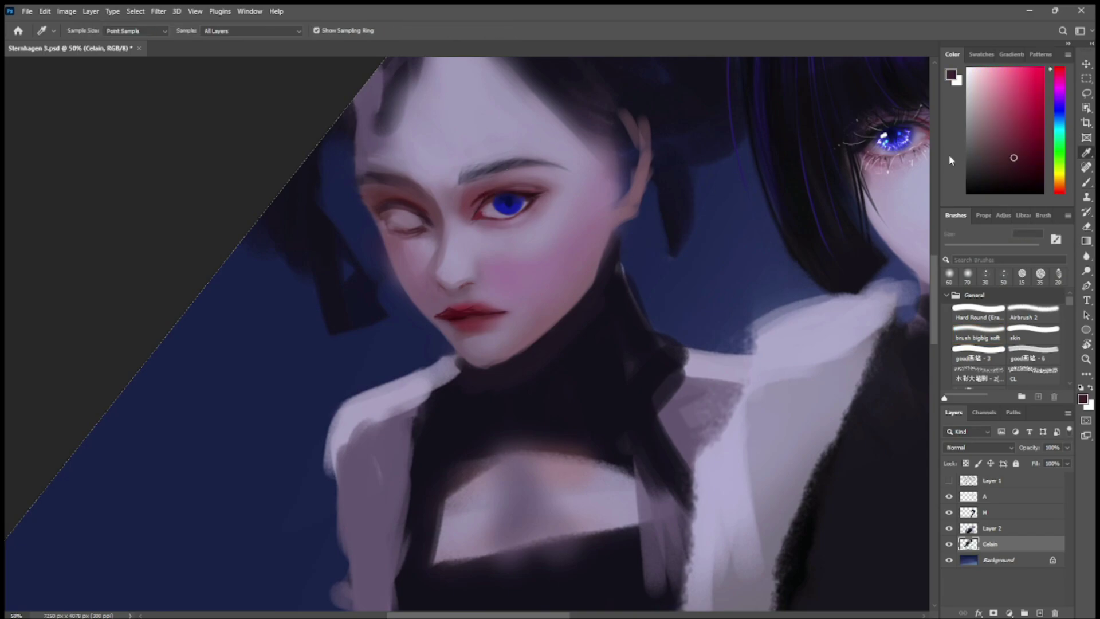
key("b")
key("bracketleft")
key("bracketleft")
key("bracketleft")
key("bracketleft")
key("bracketleft")
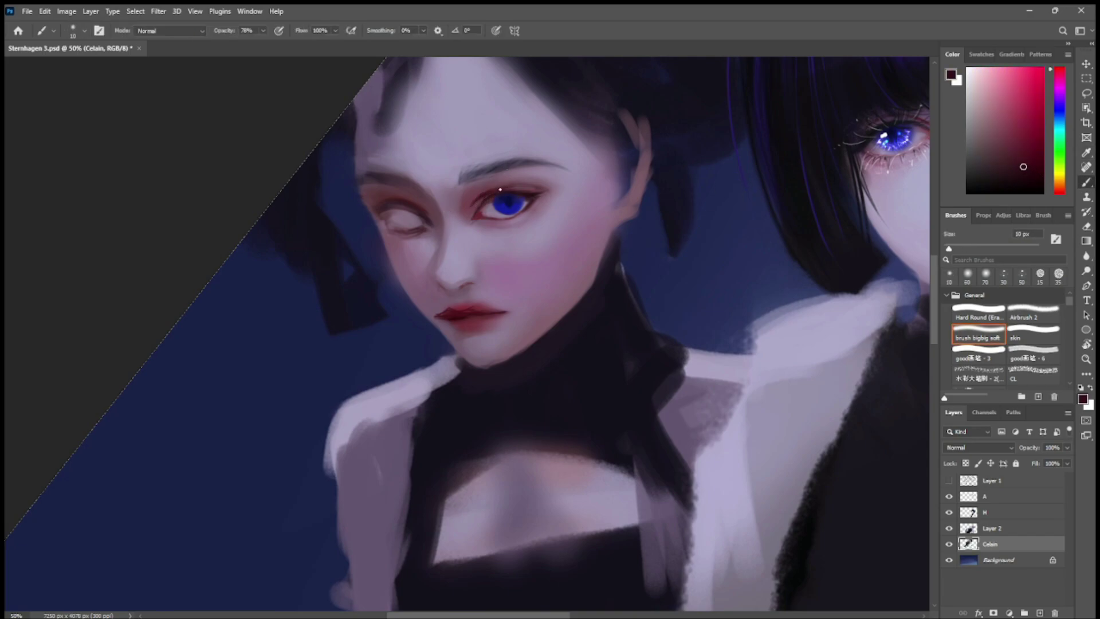
key("bracketright")
key("bracketright")
key("bracketright")
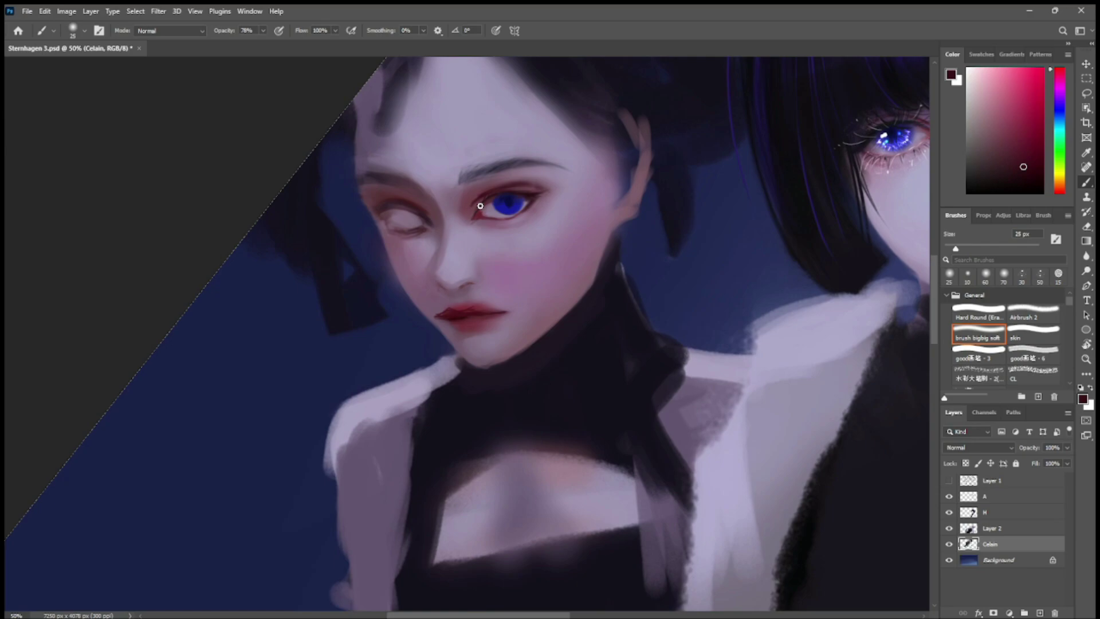
Darken the inner eye corner in dark maroon and reinforce the eyebrow in sampled near-black with brush bigbig soft at 25 px.
left_click_drag(480, 206, 470, 217)
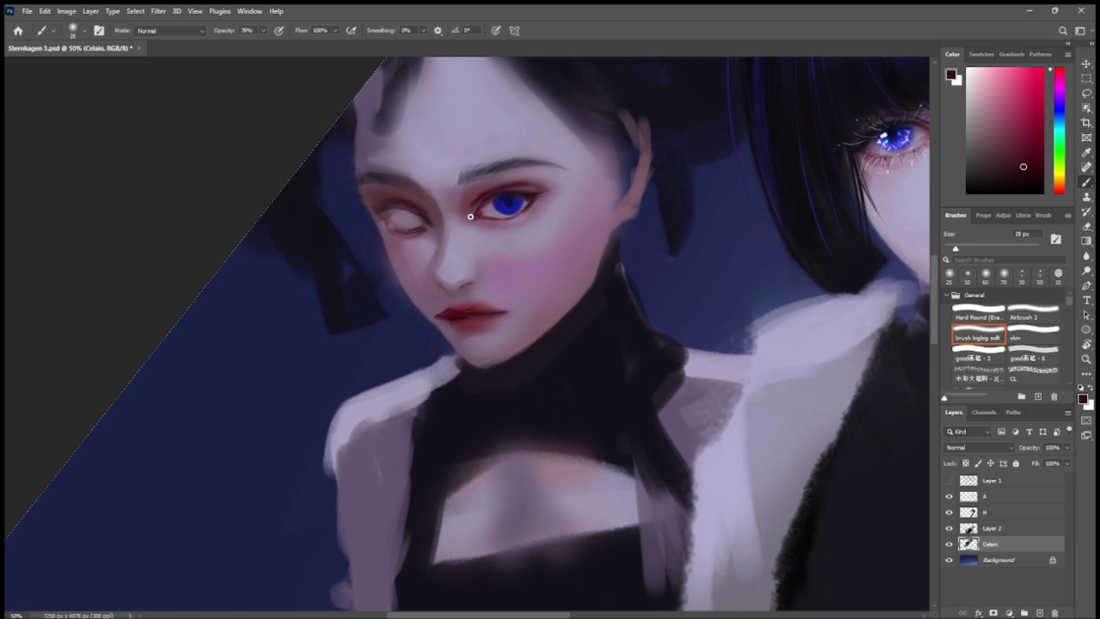
left_click(644, 107, "alt")
left_click_drag(470, 176, 559, 162)
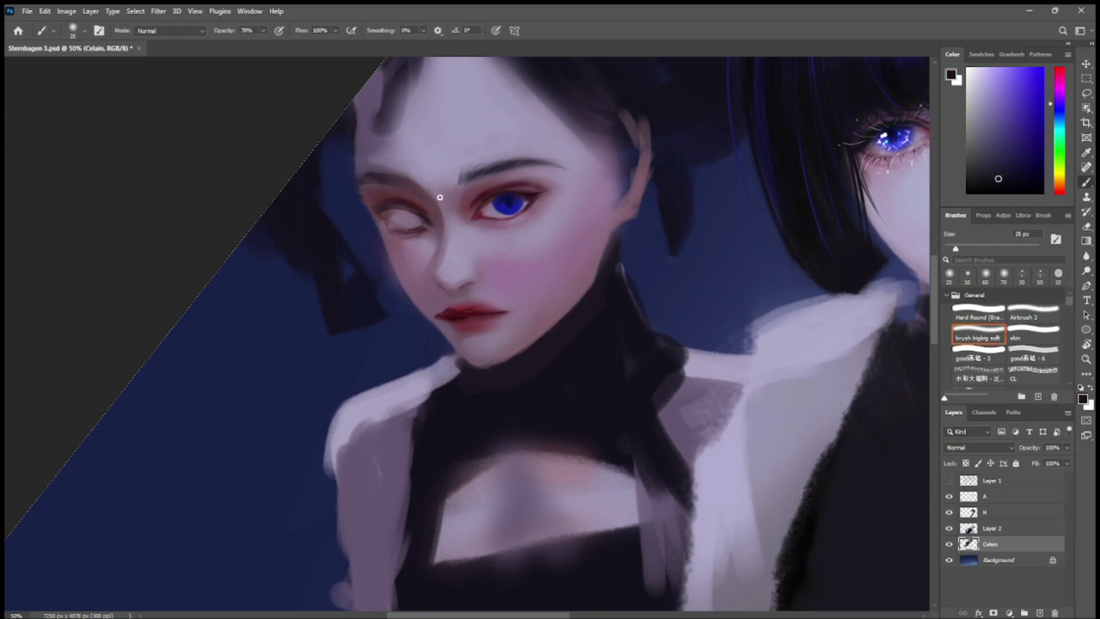
Blend the skin beside the inner eye corner in sampled lavender and mauve with brush bigbig soft at 25 and 40 px.
left_click(476, 202, "alt")
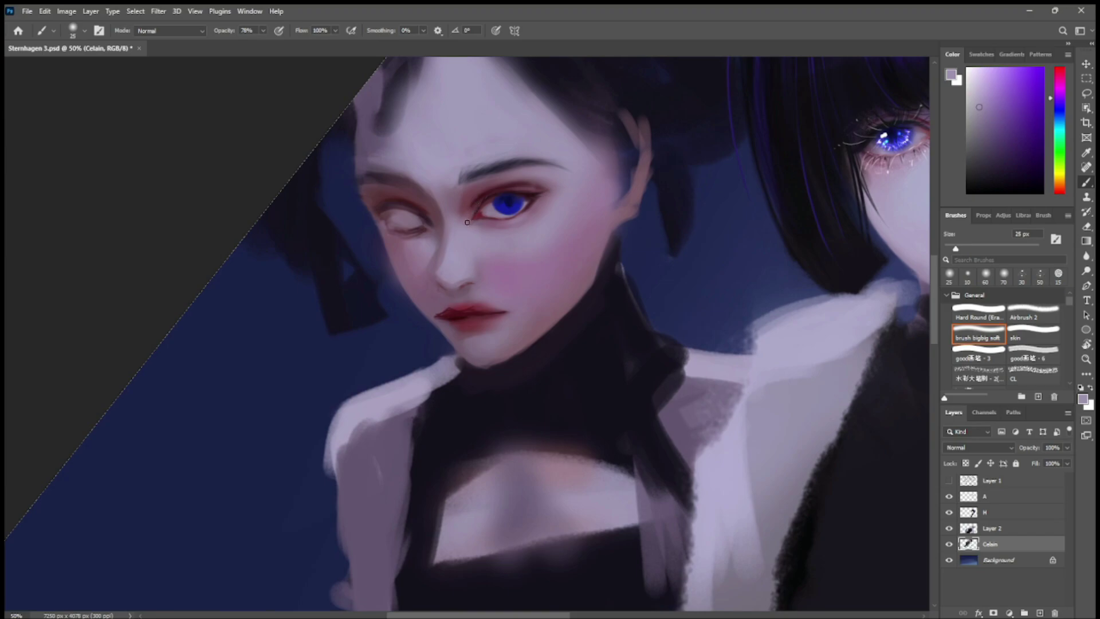
key("bracketright")
key("bracketright")
left_click(443, 200, "alt")
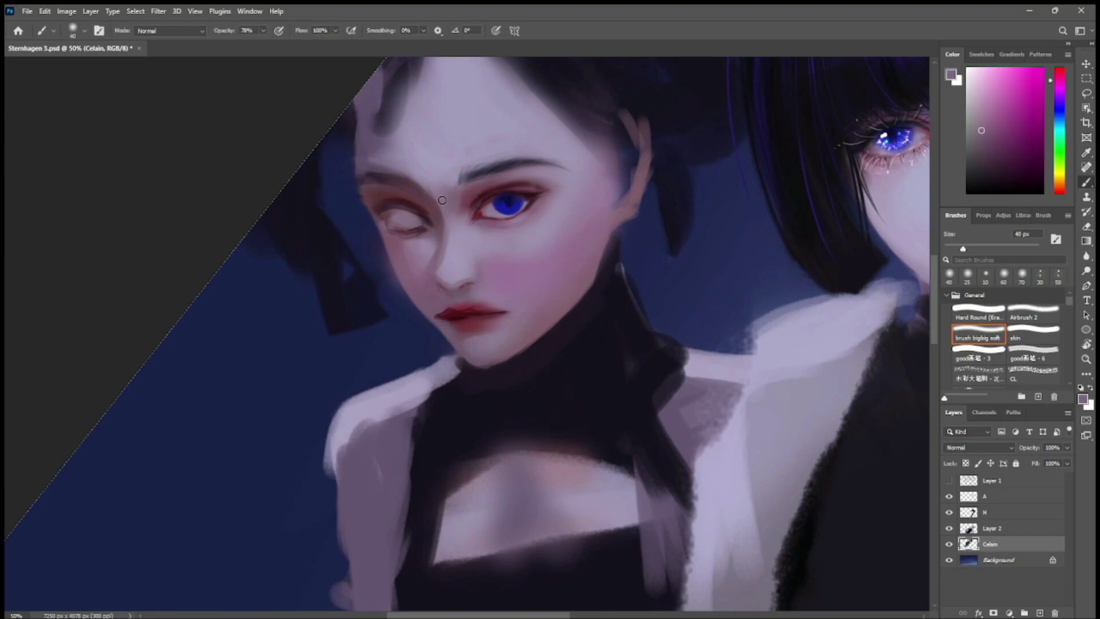
left_click(442, 200, "alt")
Shade the nose bridge between the eyes in sampled mauve, lavender and dusty pink with brush bigbig soft at 60 px.
left_click(441, 171, "alt")
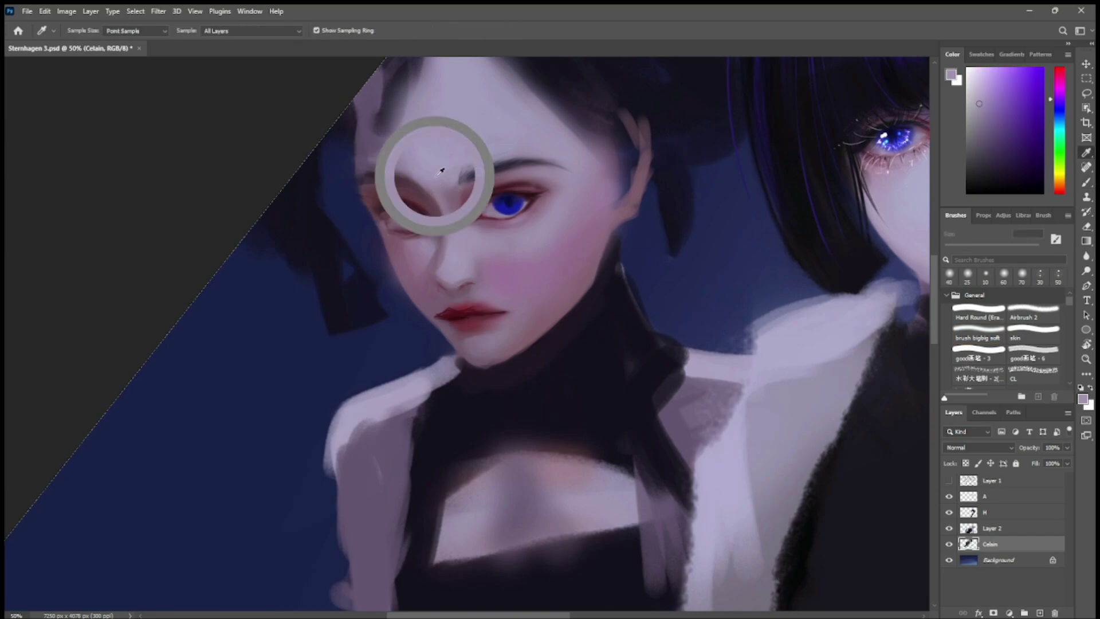
left_click(441, 192, "alt")
key("bracketright")
key("bracketright")
left_click_drag(441, 197, 437, 203)
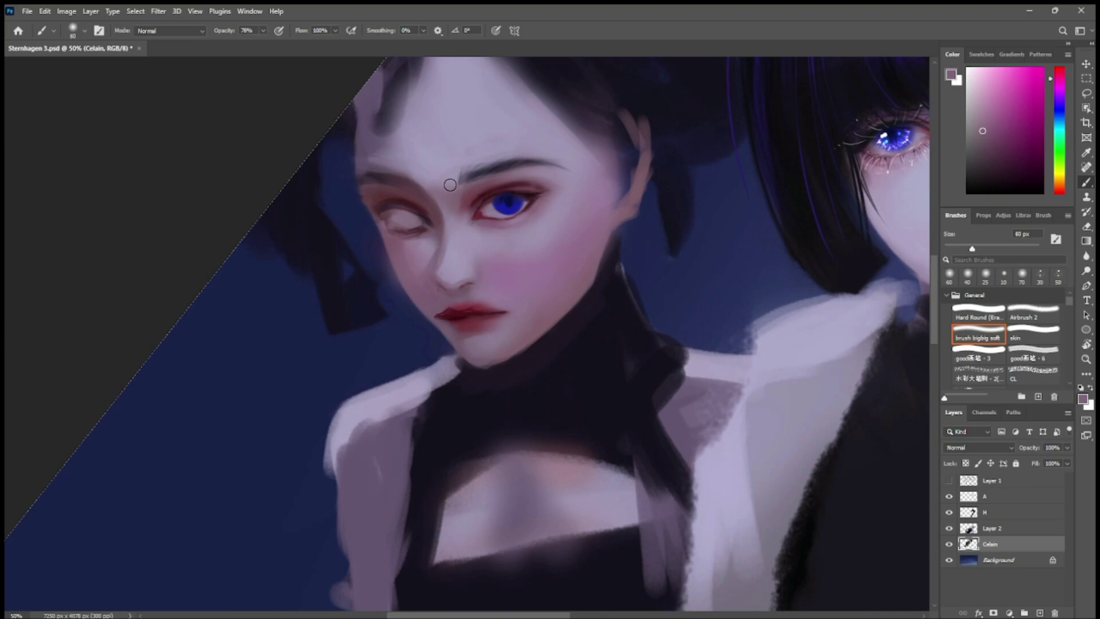
left_click(441, 172, "alt")
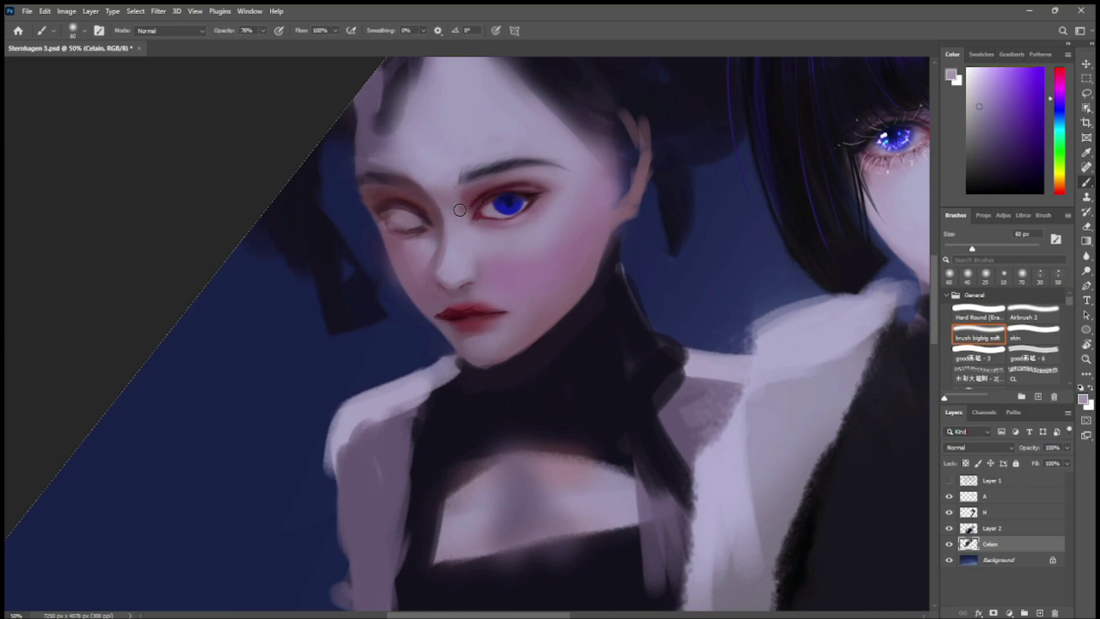
left_click(461, 192, "alt")
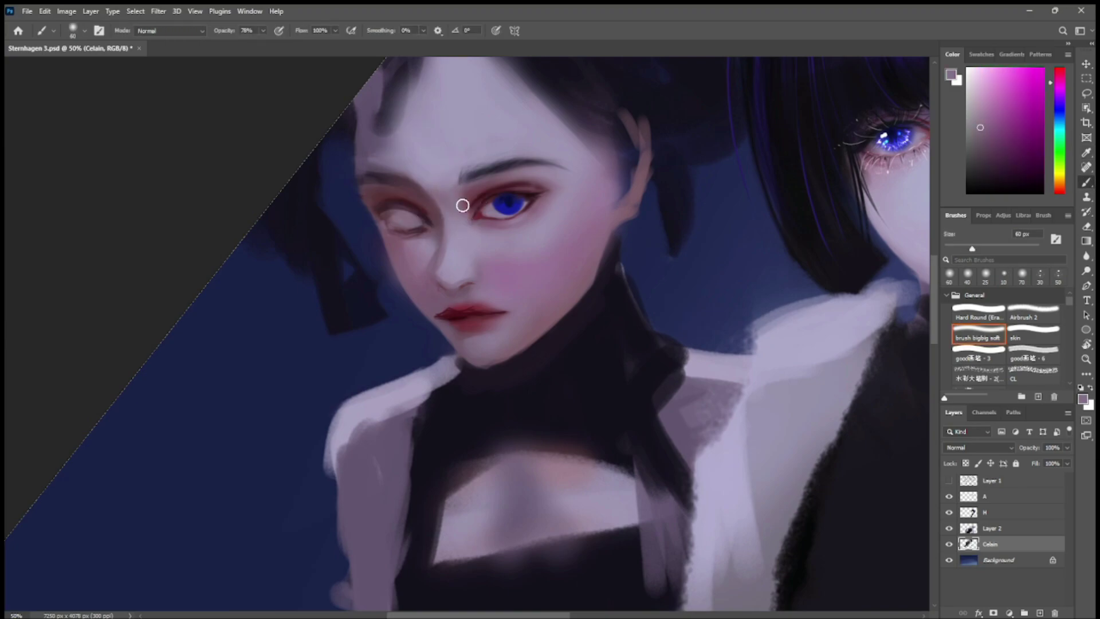
left_click(645, 122, "alt")
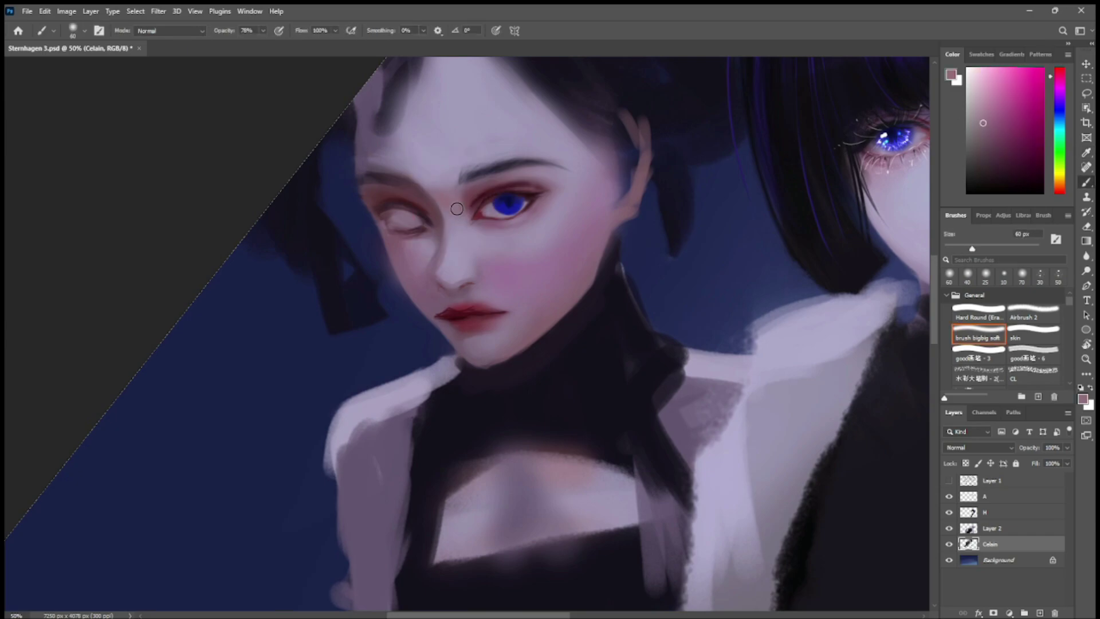
Smooth the transition from forehead to nose bridge in sampled lavender with brush bigbig soft at 70 and 90 px.
left_click(437, 166, "alt")
key("]")
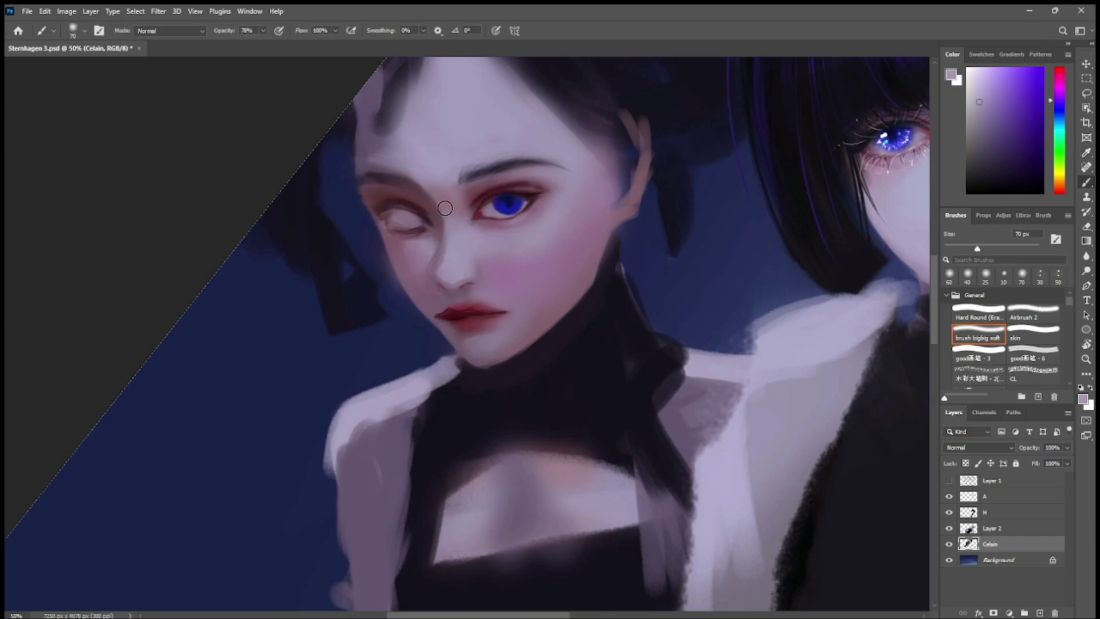
key("]")
key("]")
Define the edge of the nose bridge in sampled greyish lavender with brush good画笔 - 6 at 30 px.
key("alt")
left_click(451, 218, "alt")
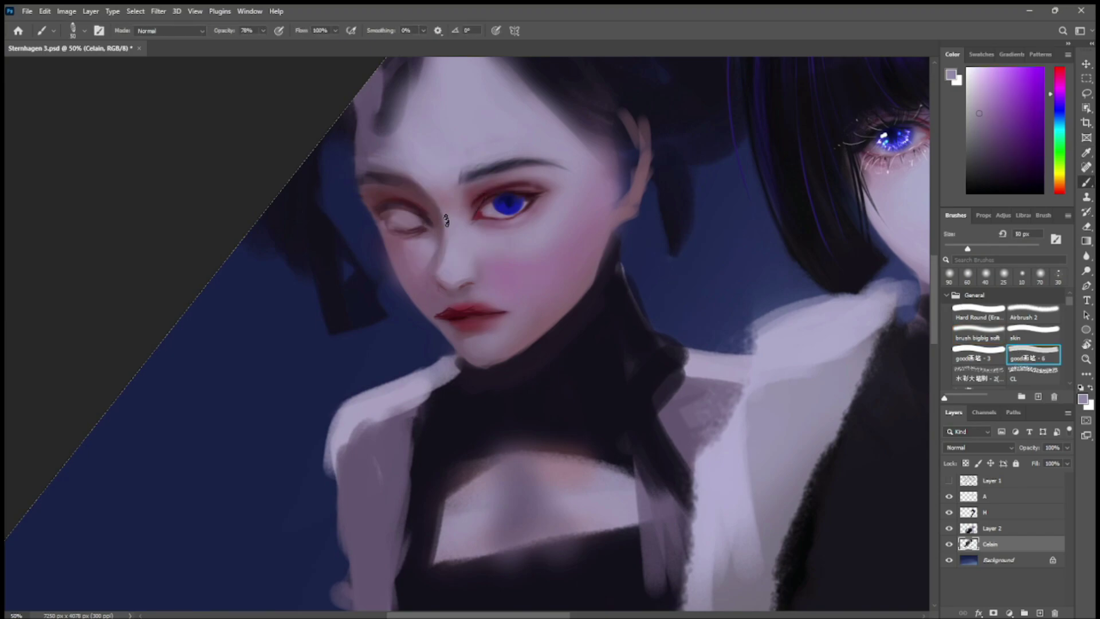
key("[")
key("[")
left_click_drag(444, 211, 446, 245)
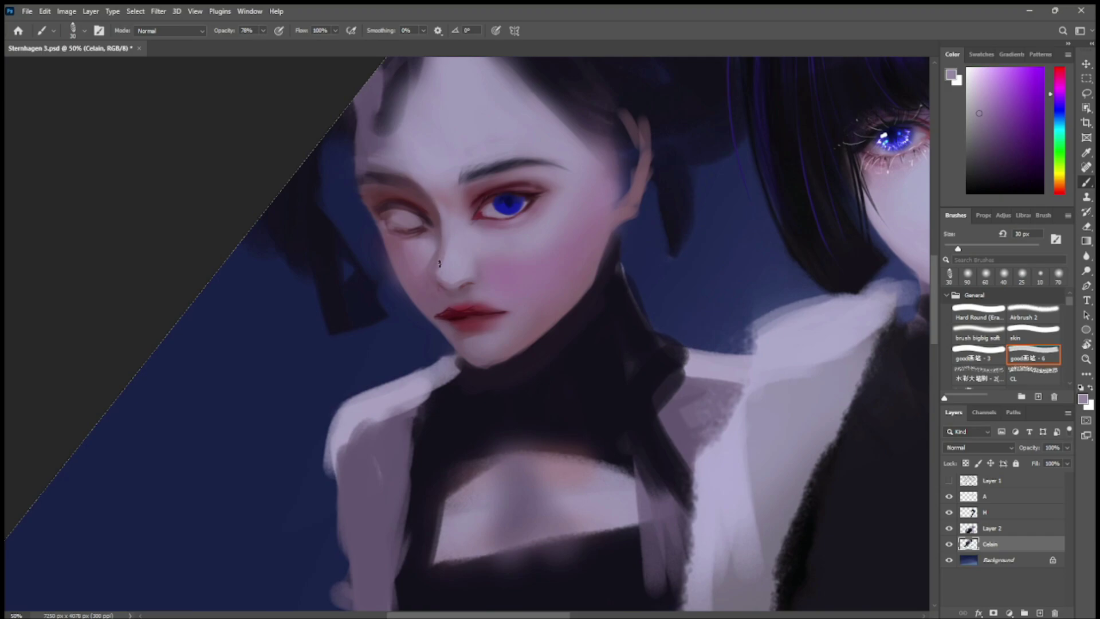
Reshape the nose side, tip and nostril area in sampled lavender and mauve tones with good画笔 - 6 at 30 px.
left_click(442, 253, "alt")
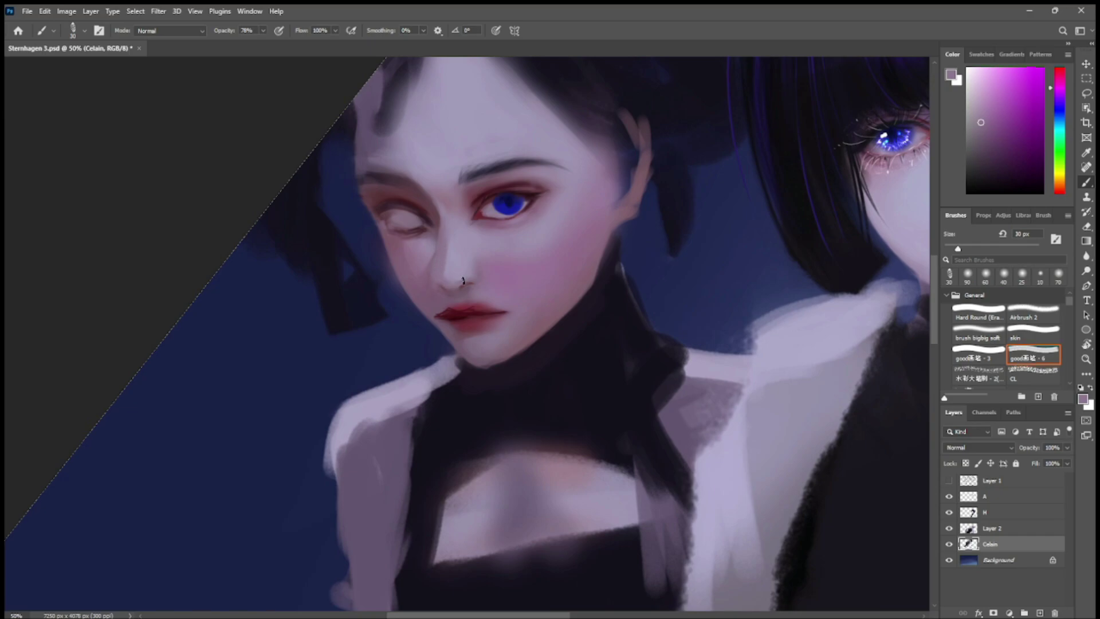
left_click(449, 265, "alt")
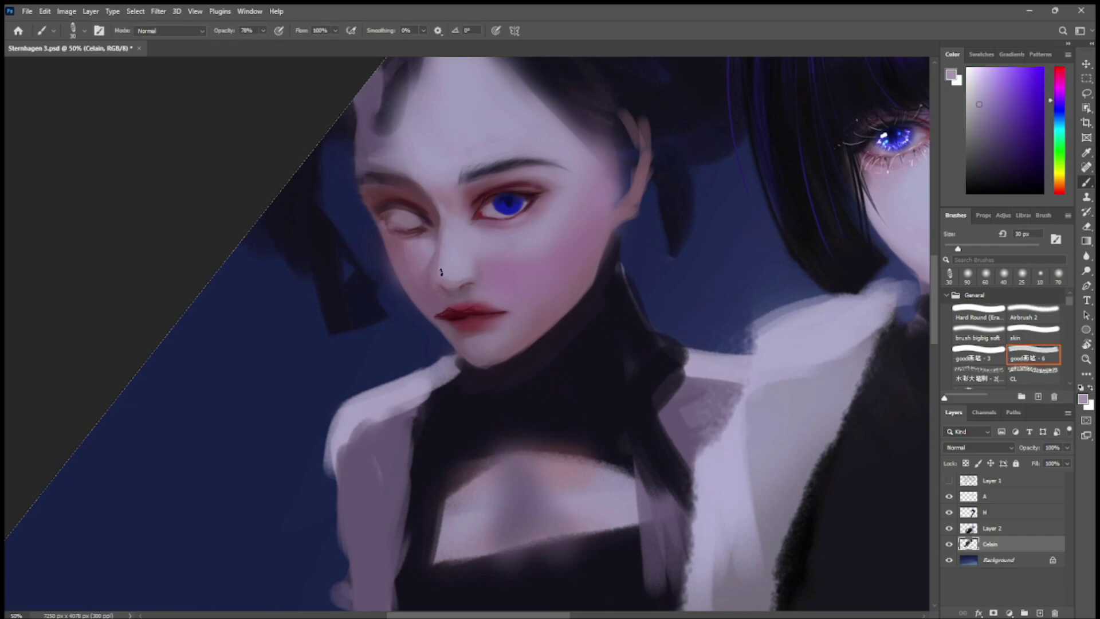
left_click(434, 290, "alt")
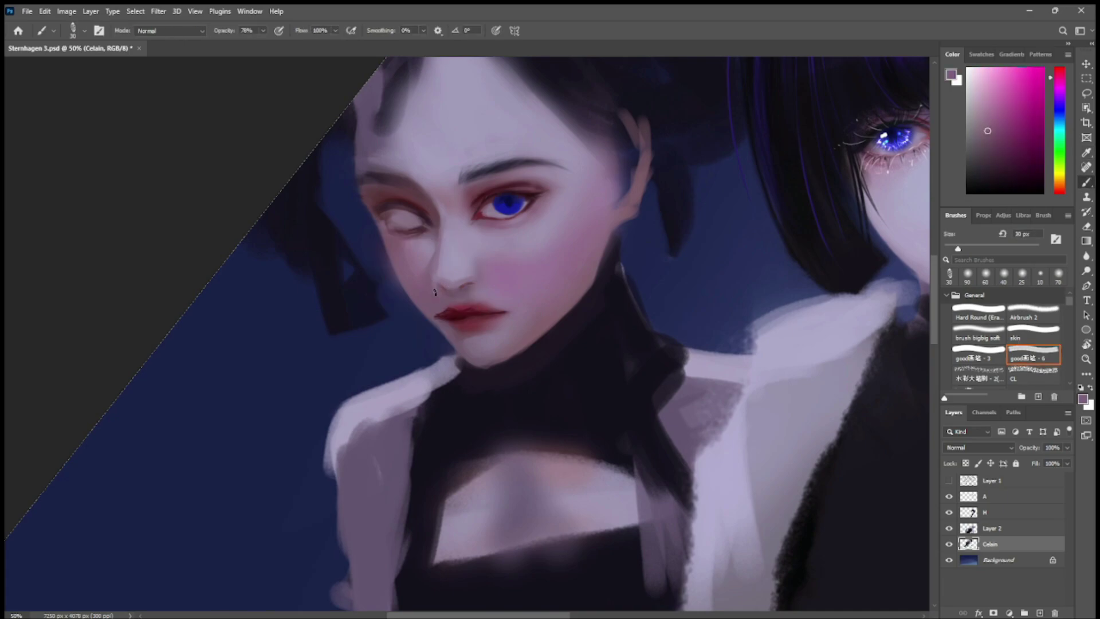
left_click(434, 264, "alt")
left_click(450, 276, "alt")
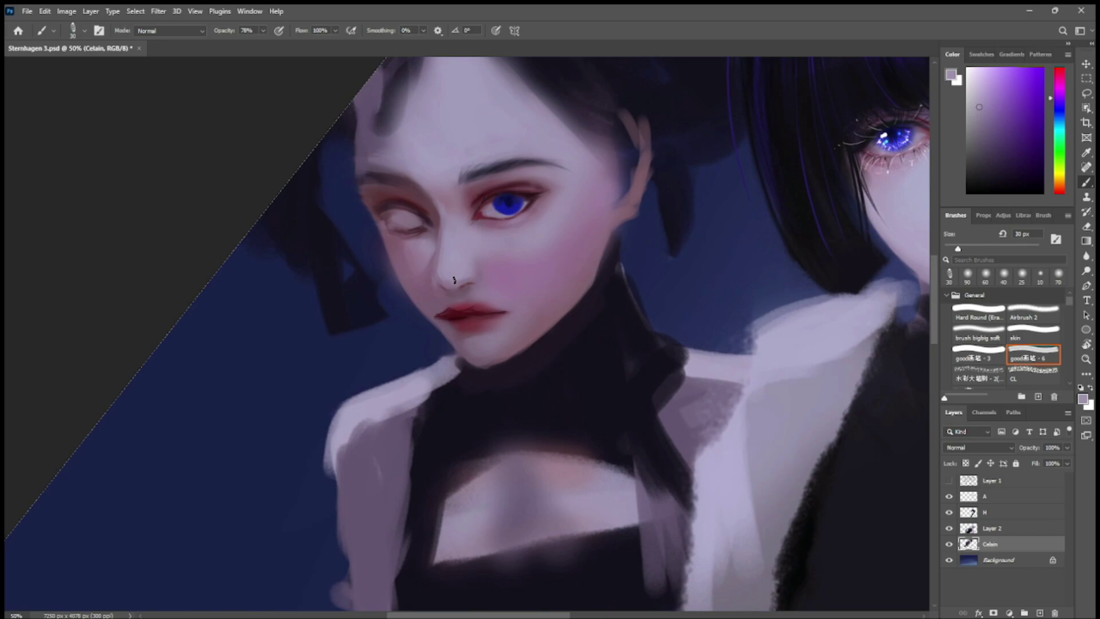
Darken the nostrils in sampled dark maroon with brush good画笔 - 6 at 25 px.
left_click(428, 207, "alt")
key("bracketleft")
key("bracketleft")
key("bracketleft")
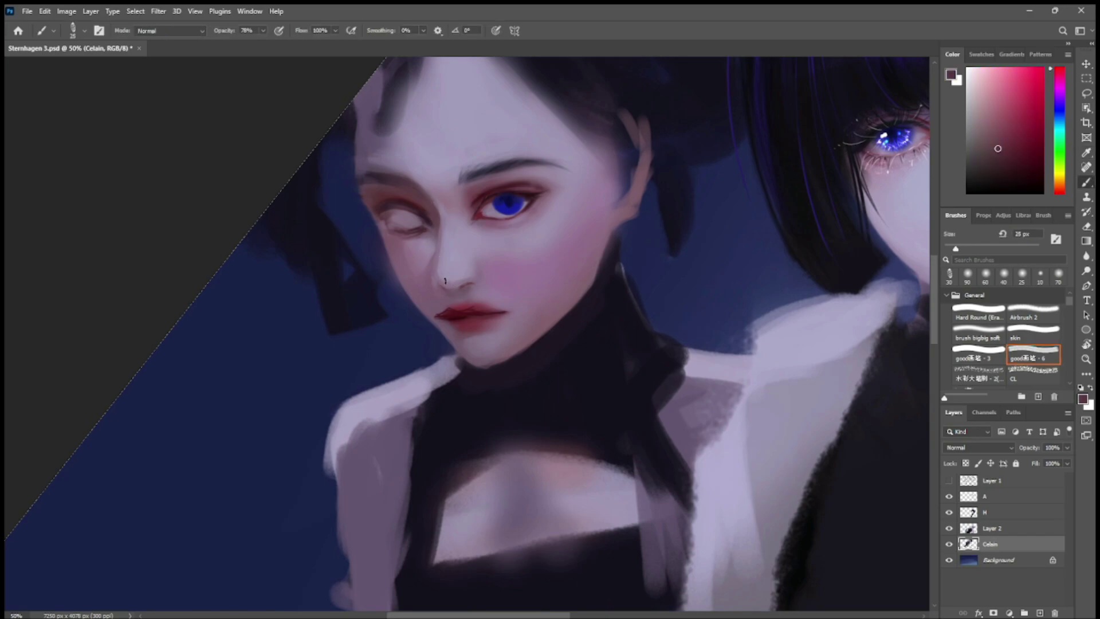
Refine the open eye's inner corner with colours sampled around it, using a smaller brush.
key("bracketright")
key("bracketright")
key("i")
left_click(479, 216)
key("b")
left_click(486, 202, "alt")
key("bracketleft")
key("bracketleft")
key("bracketleft")
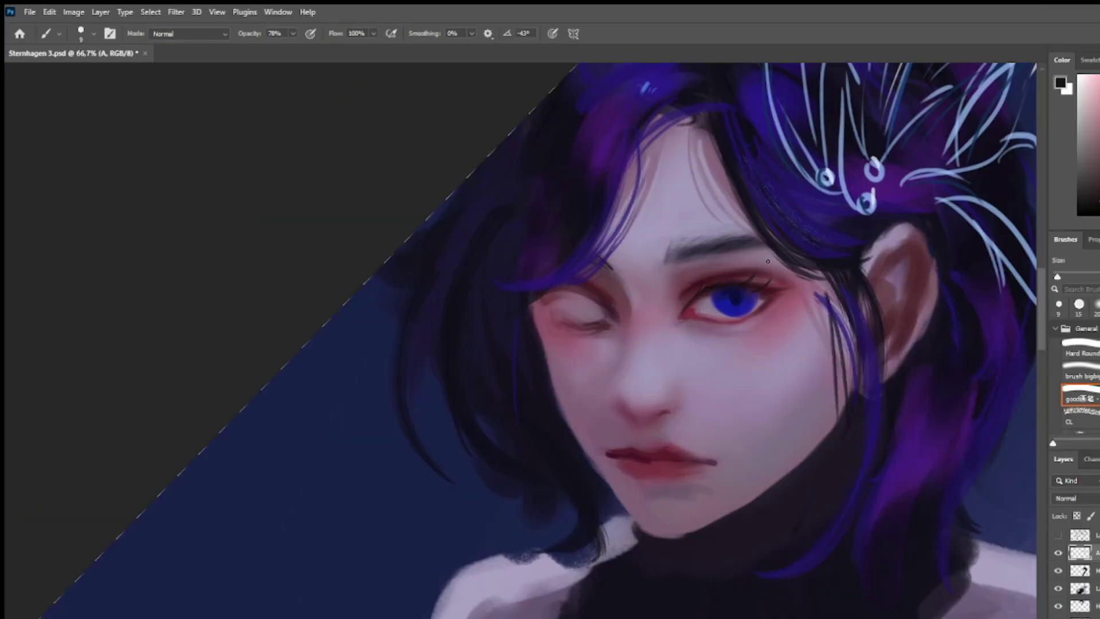
Draw dark eyelashes around the blue eye on layer A in near-black with fine 9 and 5 px strokes.
left_click_drag(698, 282, 689, 267)
key("bracketleft")
key("bracketleft")
key("bracketleft")
key("bracketleft")
Add light-blue catchlights to the blue eye and a pink highlight at its inner corner, with strokes up to 9 px.
left_click(1099, 136)
left_click(1099, 77)
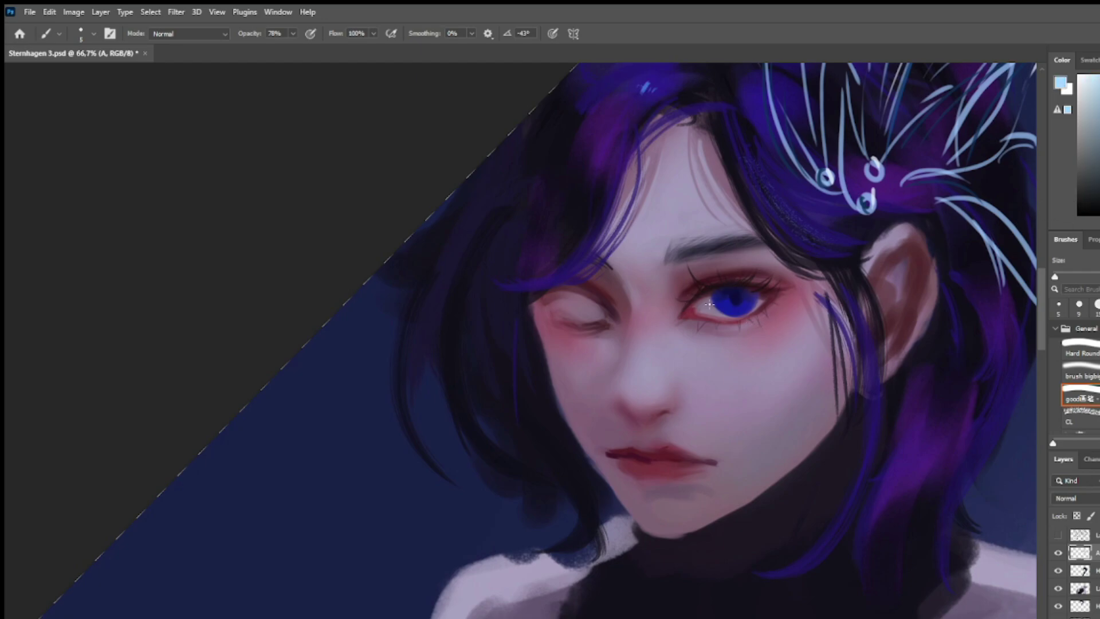
key("bracketright")
key("bracketright")
key("bracketright")
key("bracketright")
left_click_drag(745, 292, 737, 299)
left_click(701, 322, "alt")
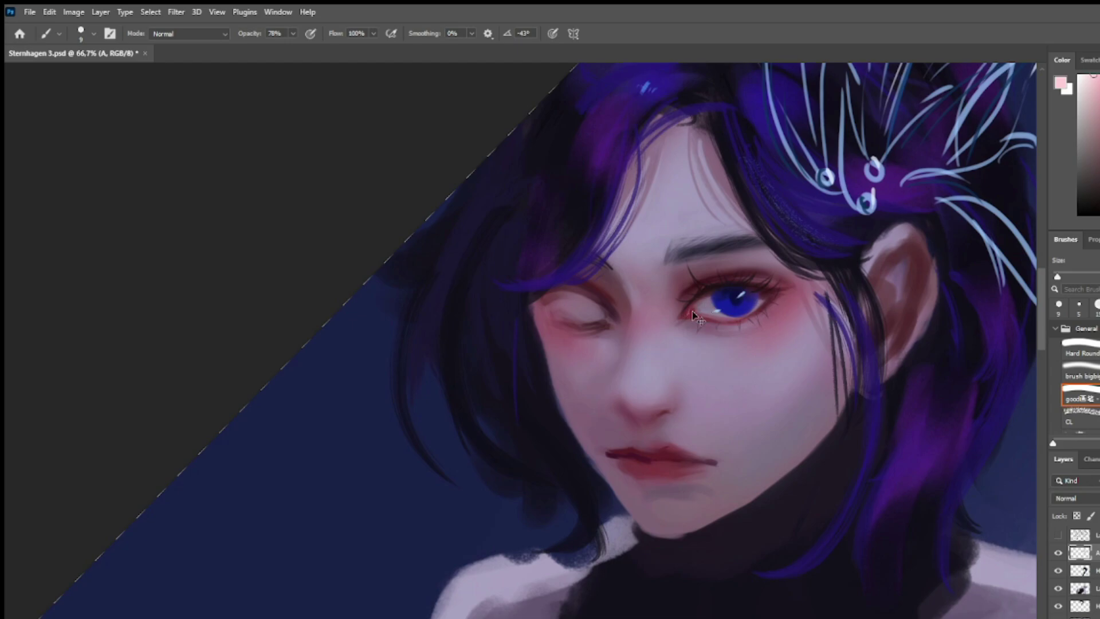
left_click_drag(692, 311, 689, 319)
Draw thin white lashes over the upper and lower lash lines of the blue eye at 4 px.
left_click(1081, 75)
key("bracketleft")
key("bracketleft")
key("bracketleft")
key("bracketleft")
key("bracketleft")
mouse_move(720, 284)
left_mouse_down()
mouse_move(749, 237)
mouse_move(769, 275)
left_mouse_up()
left_click_drag(762, 287, 777, 276)
left_click_drag(696, 298, 683, 295)
left_click_drag(703, 316, 699, 323)
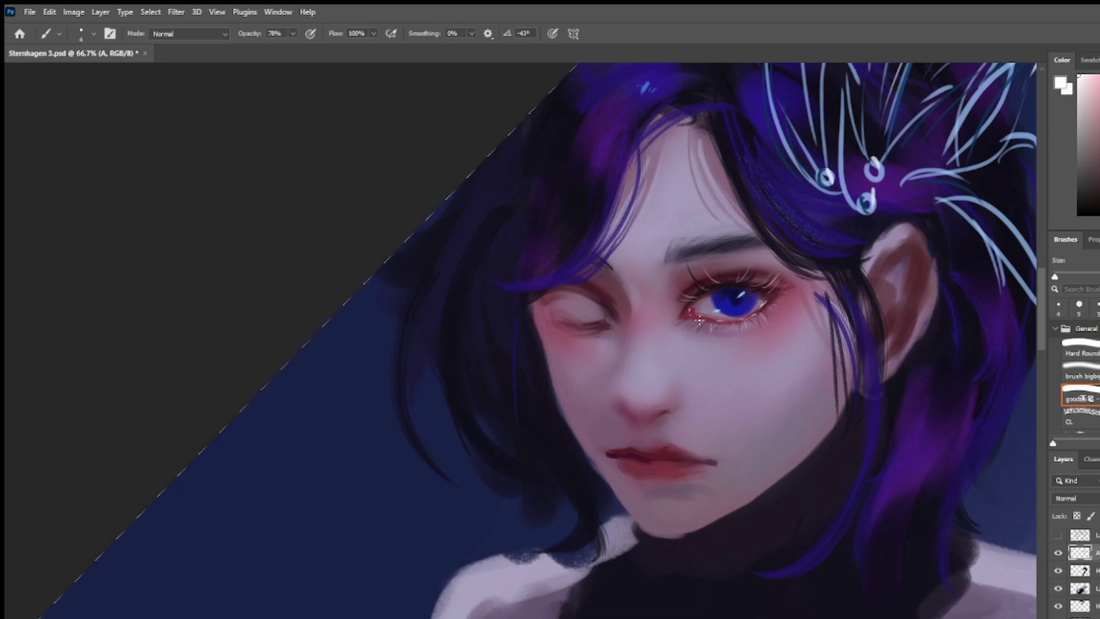
Dot small white sparkles at the lash tips and just beneath the blue eye.
key("bracketright")
key("bracketright")
key("bracketright")
key("bracketright")
Sprinkle white glitter under the eye and on the nose tip with the Bling brush in Color Dodge mode at 25 px.
scroll(1082, 378, "down", 3)
scroll(1081, 378, "up", 2)
scroll(1081, 379, "down", 1)
left_click(1083, 402)
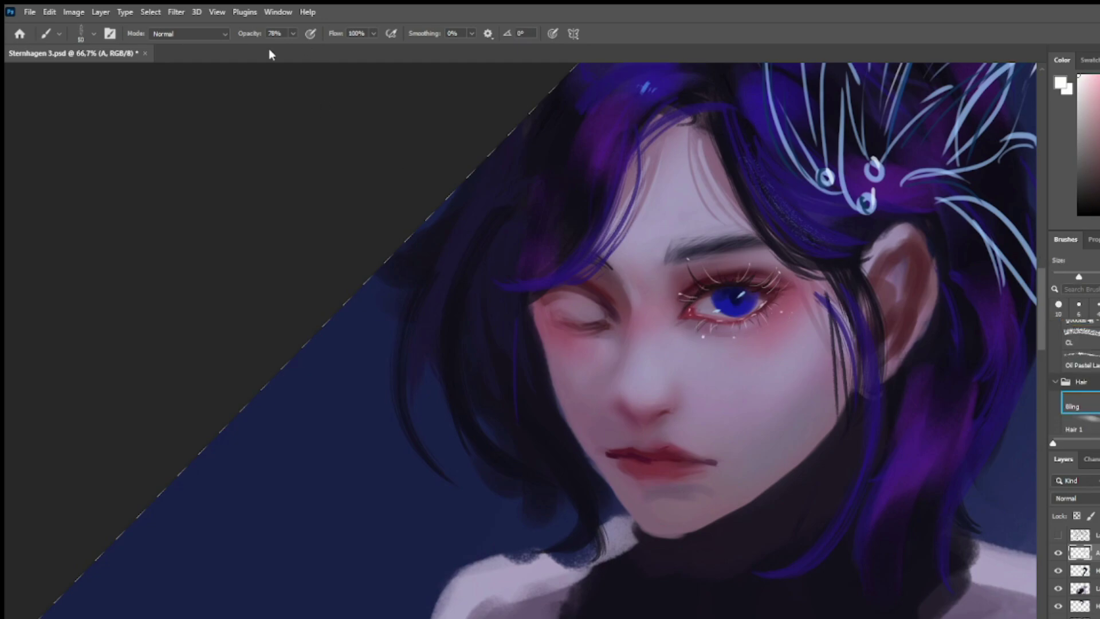
key("shift+alt+d")
key("bracketleft")
key("bracketleft")
key("bracketleft")
key("bracketleft")
key("bracketleft")
key("bracketleft")
key("bracketleft")
left_click_drag(637, 385, 648, 397)
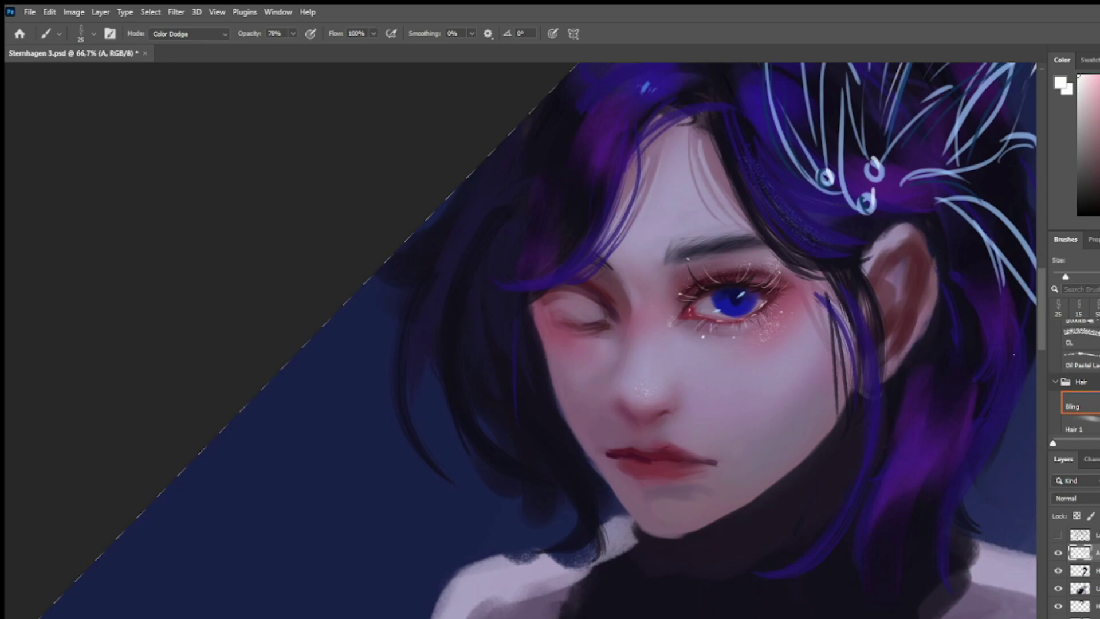
Paint small glossy pink highlights on both lips with brush good画笔 - 3 in Color Dodge mode.
scroll(1083, 373, "up", 3)
left_click(1093, 370)
left_click(1095, 352)
left_click(1094, 396)
left_click(1096, 77)
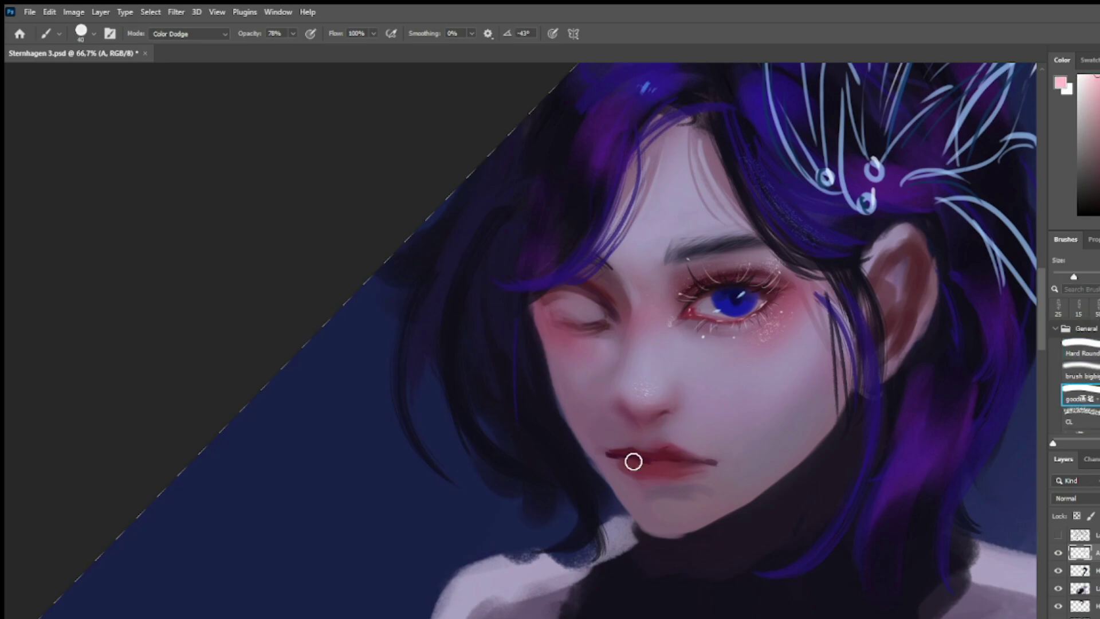
key("bracketleft")
key("bracketleft")
key("bracketleft")
key("bracketleft")
key("bracketleft")
key("bracketleft")
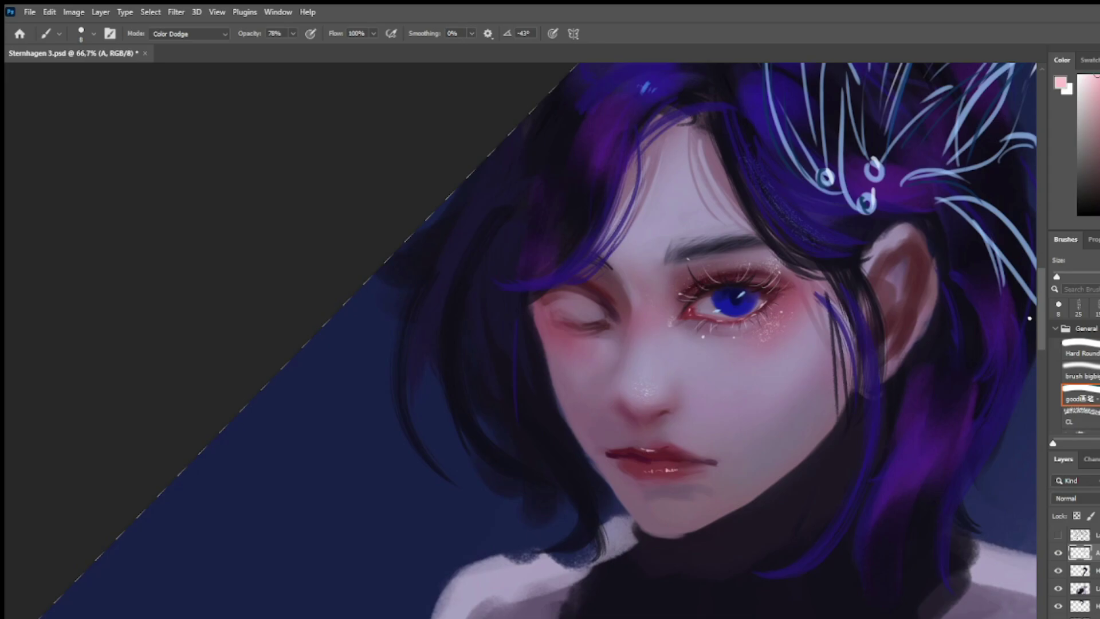
scroll(1000, 332, "up", 1)
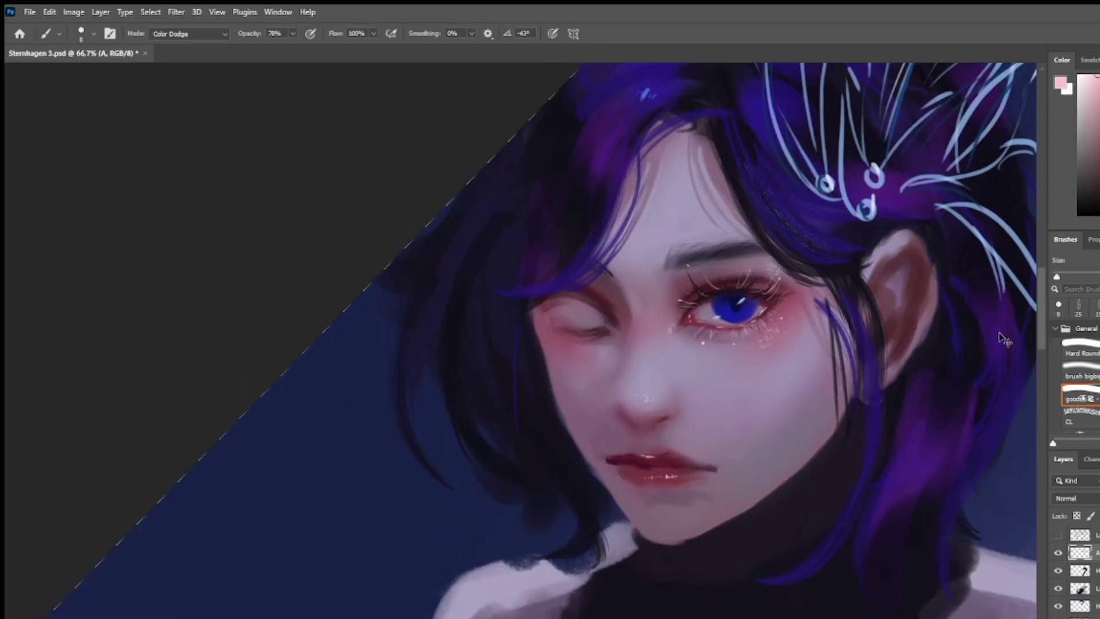
key("ctrl+minus")
key("ctrl+minus")
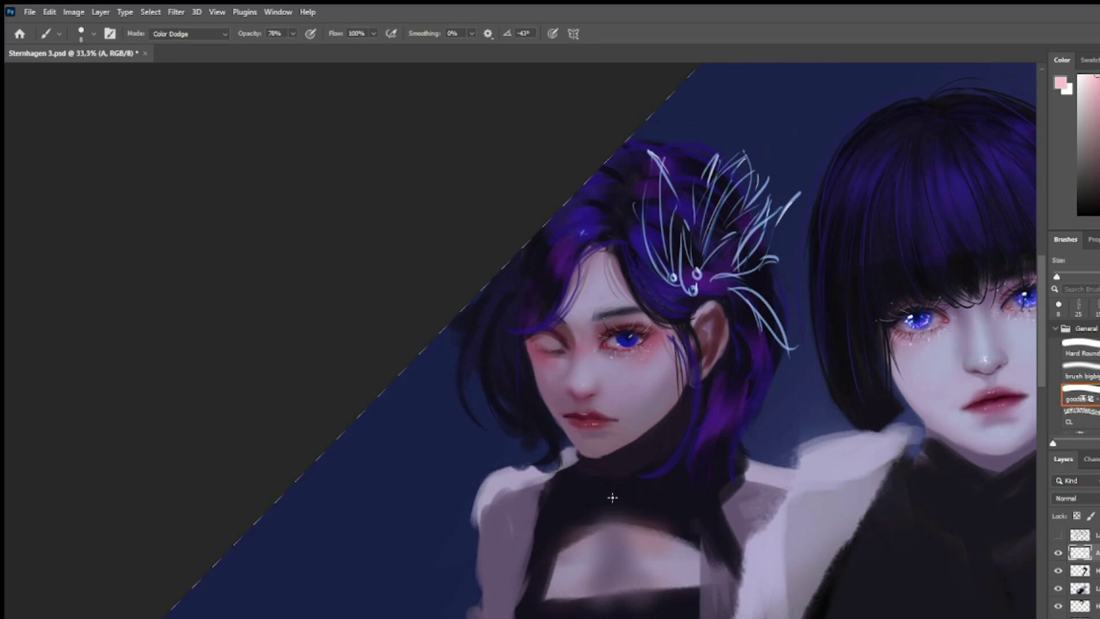
left_click(1098, 308)
mouse_move(1042, 339)
left_mouse_down()
mouse_move(1039, 387)
mouse_move(1041, 350)
left_mouse_up()
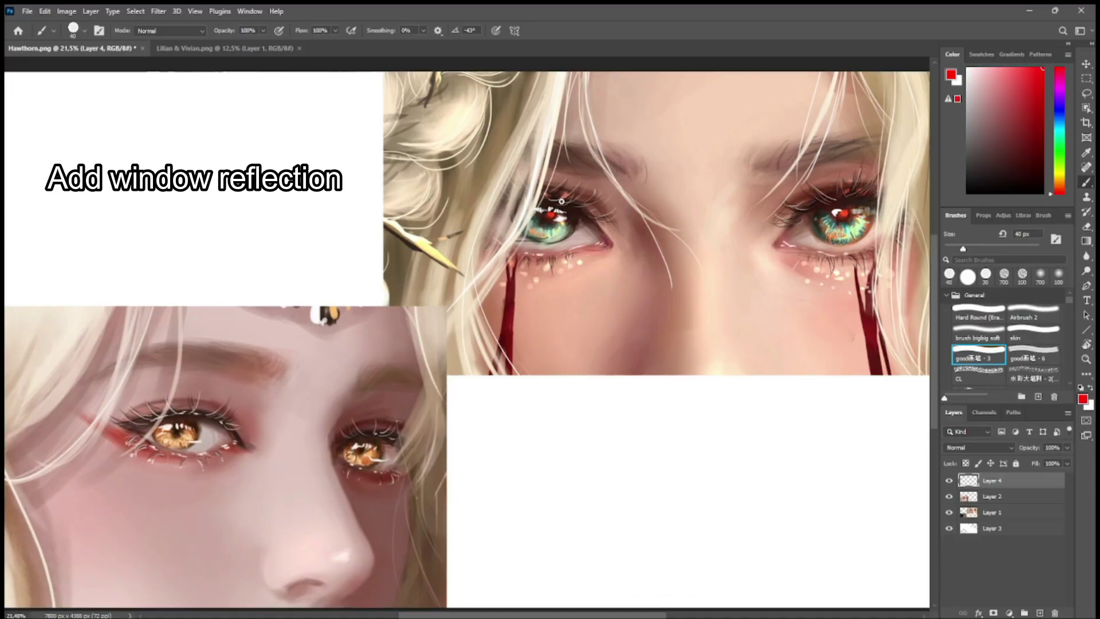
In Hawthorn.png, circle the window reflection in each of the four eyes in red with good画笔 - 3 at 40 px.
left_click_drag(562, 201, 558, 200)
mouse_move(865, 201)
left_mouse_down()
mouse_move(825, 205)
mouse_move(885, 200)
left_mouse_up()
left_click_drag(375, 433, 334, 443)
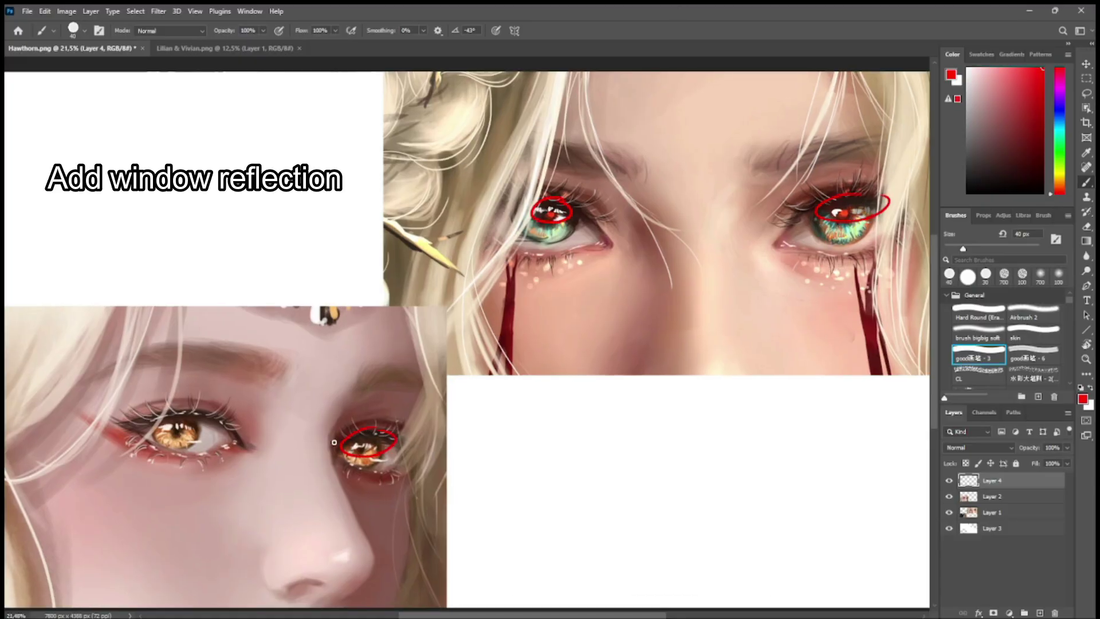
left_click_drag(161, 419, 155, 423)
Paint a sample window reflection as a row of short white blocks below the green eye with good画笔 - 3 at 40 px.
left_click(1026, 335)
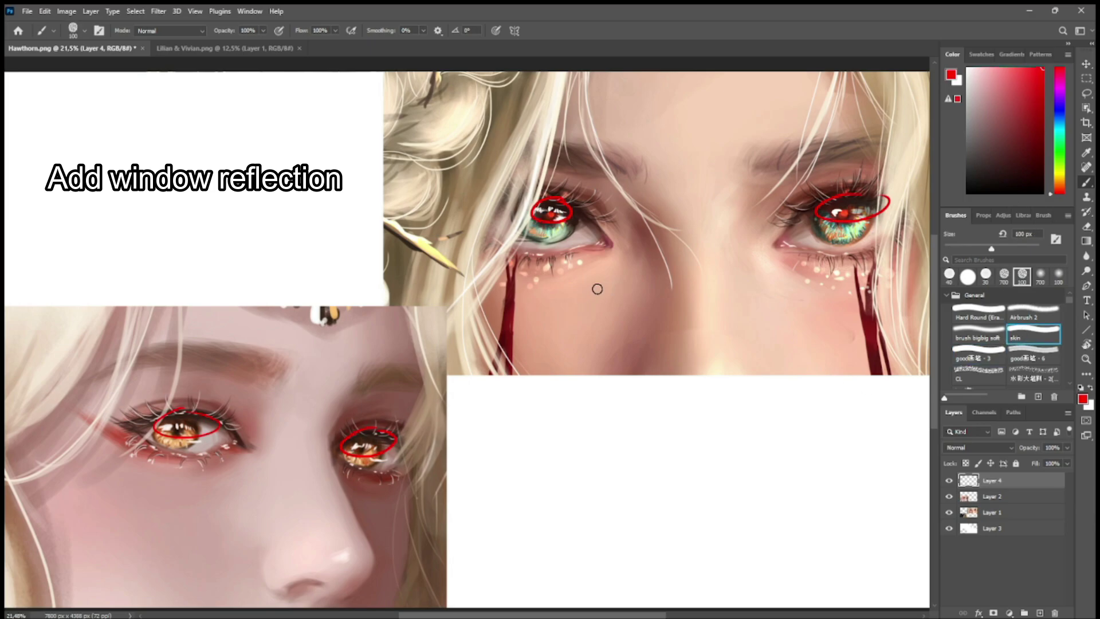
left_click(968, 68)
left_click_drag(571, 300, 564, 306)
key("ctrl+z")
left_click(979, 354)
left_click(563, 298)
left_click(573, 298)
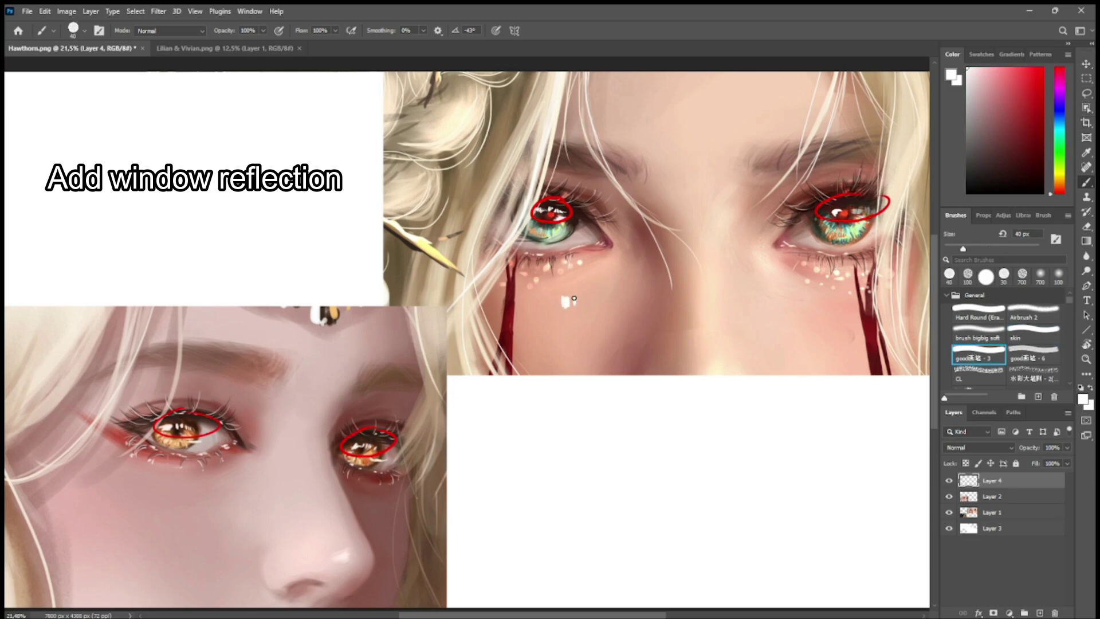
left_click(577, 299)
left_click_drag(590, 302, 561, 310)
Carve gaps and edges into the white sample reflection in sampled peach skin tone with good画笔 - 3 at 20 px.
key("i")
left_click(575, 297)
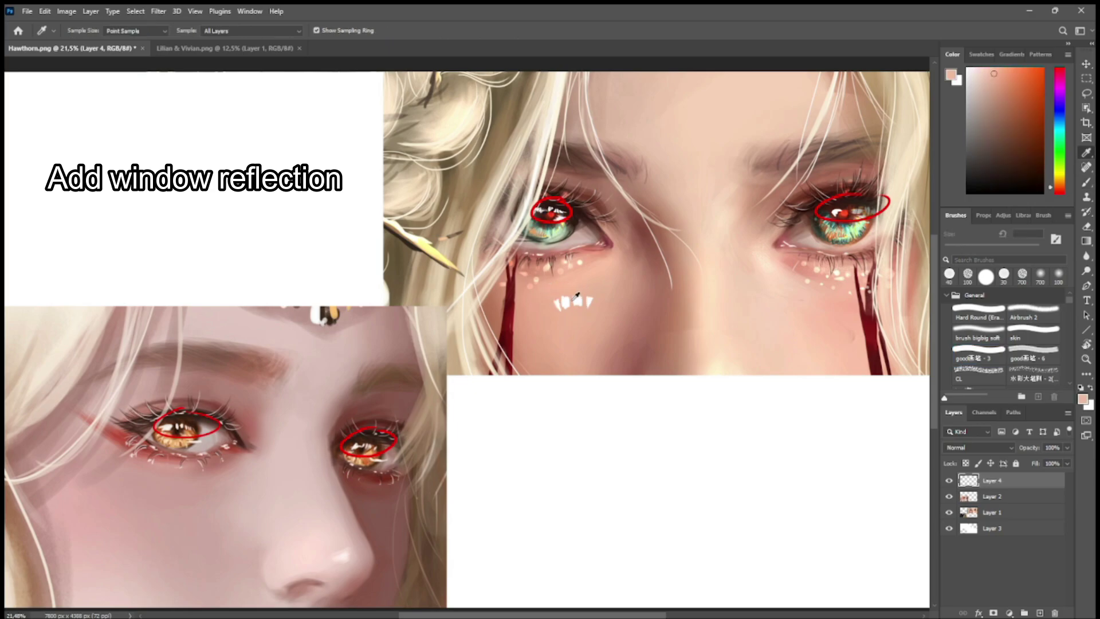
key("b")
key("ctrl+plus")
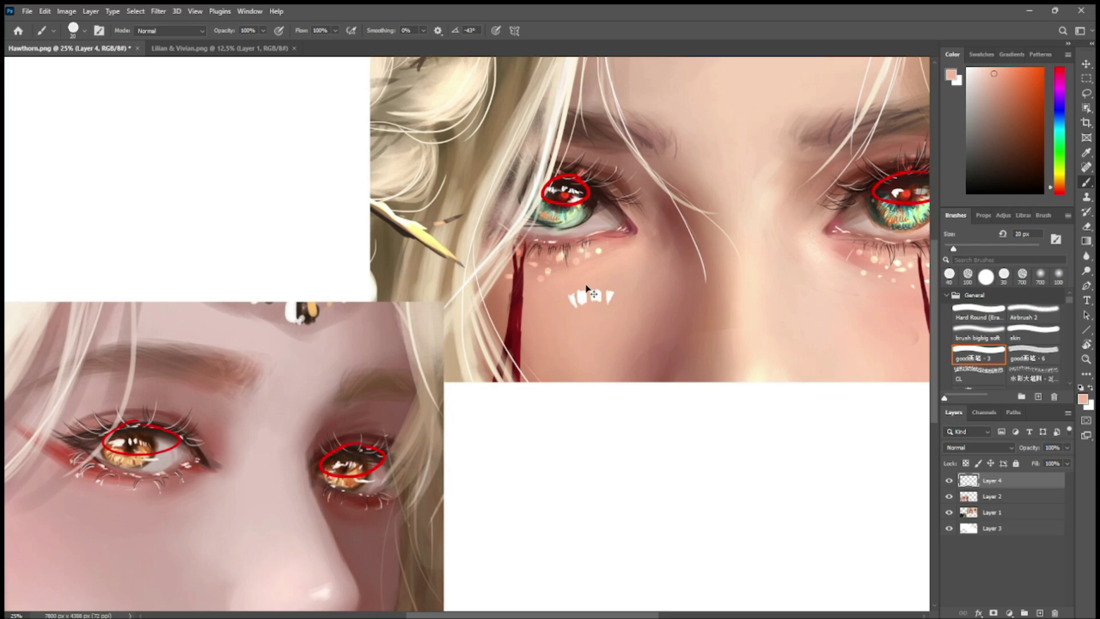
key("ctrl+plus")
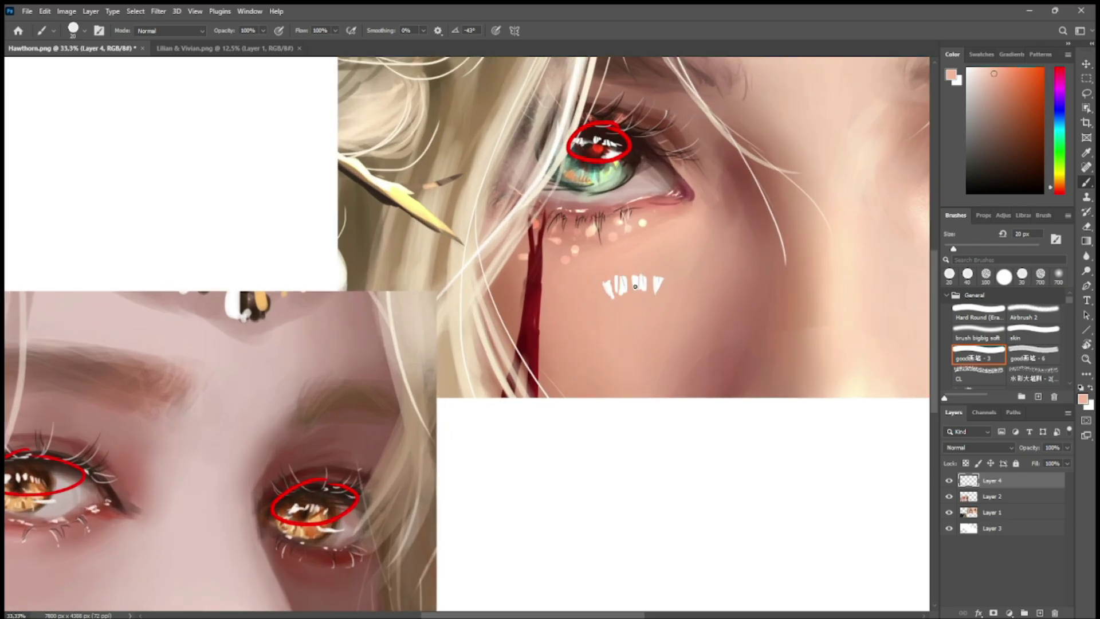
mouse_move(606, 279)
left_mouse_down()
mouse_move(604, 295)
mouse_move(624, 293)
left_mouse_up()
key("ctrl+minus")
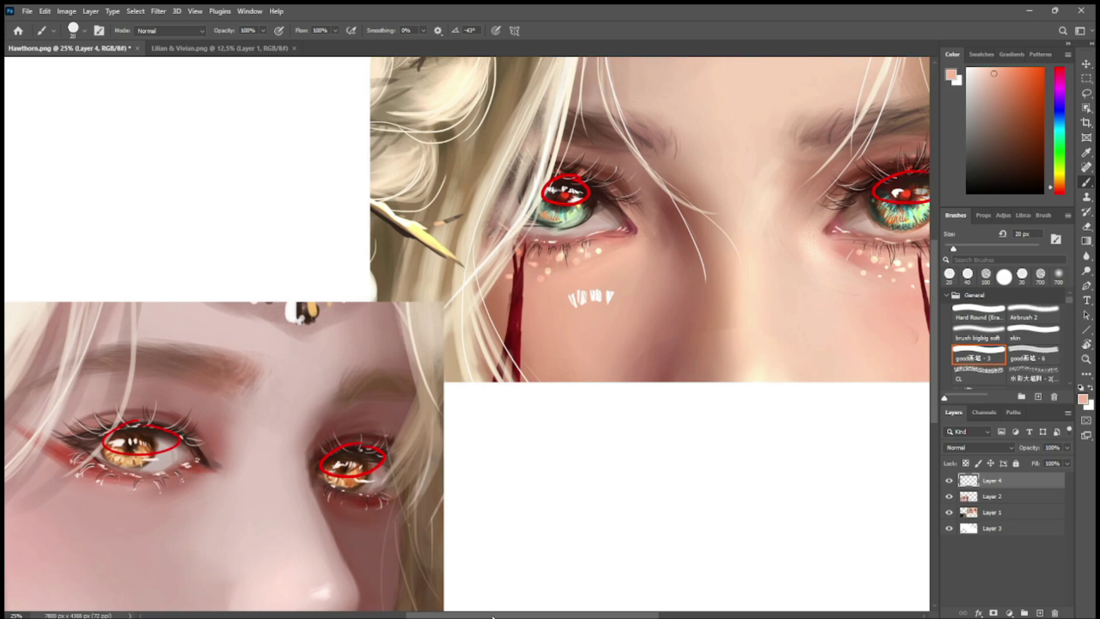
Draw a bright red mark from the left green eye down toward the white sample reflection with good画笔 - 3 at 20 px.
left_click_drag(493, 616, 503, 616)
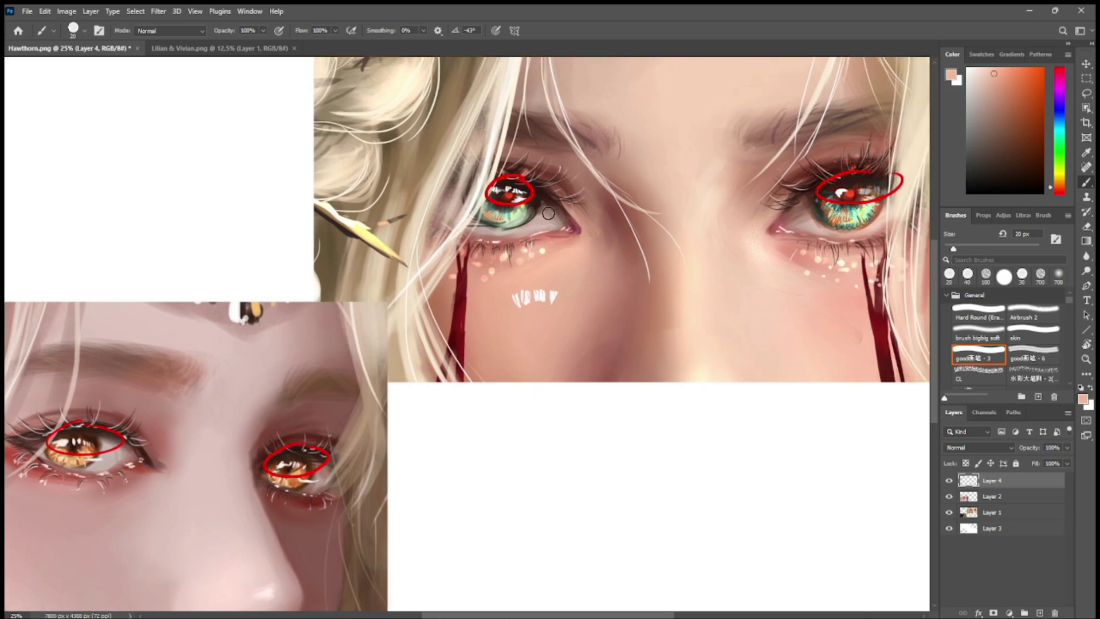
left_click_drag(1017, 140, 1055, 52)
left_click(1060, 193)
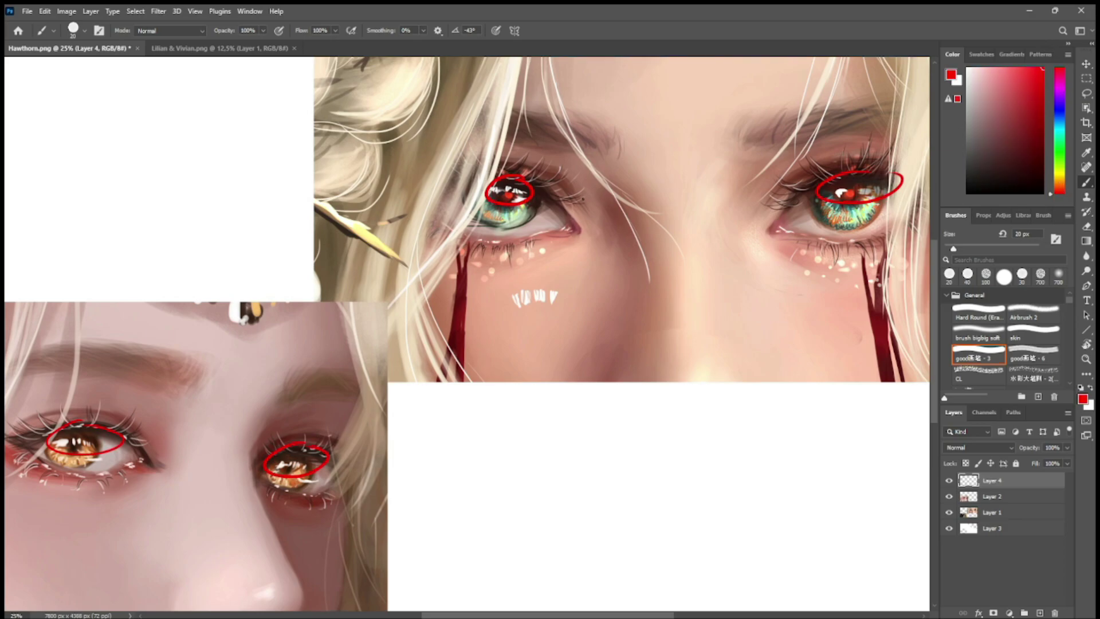
mouse_move(512, 208)
left_mouse_down()
mouse_move(530, 280)
mouse_move(535, 266)
left_mouse_up()
Erase the red circles around all four eyes and the white sample reflection with an enlarged eraser.
key("e")
mouse_move(818, 189)
left_mouse_down()
mouse_move(901, 178)
mouse_move(889, 199)
left_mouse_up()
key("]")
key("]")
key("]")
key("]")
key("]")
key("]")
key("]")
key("]")
mouse_move(553, 278)
left_mouse_down()
mouse_move(541, 174)
mouse_move(307, 502)
mouse_move(92, 443)
mouse_move(319, 548)
left_mouse_up()
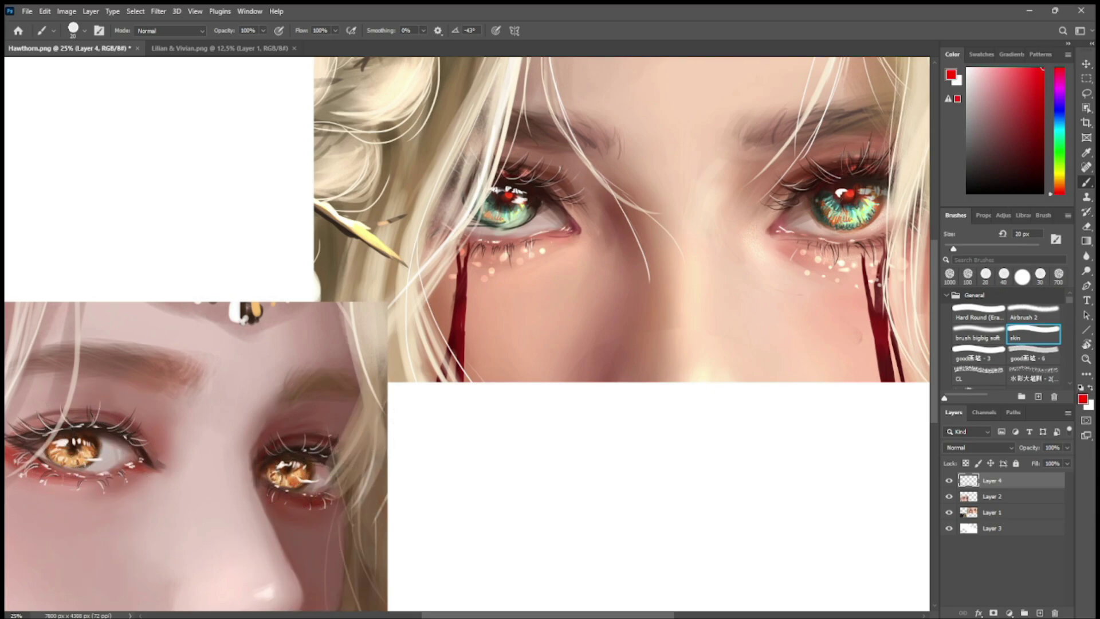
Examine the finished green eyes up close and the amber eyes, sampling the dark tone at the upper iris.
key("ctrl+plus")
left_click_drag(585, 618, 631, 616)
left_click_drag(935, 266, 935, 233)
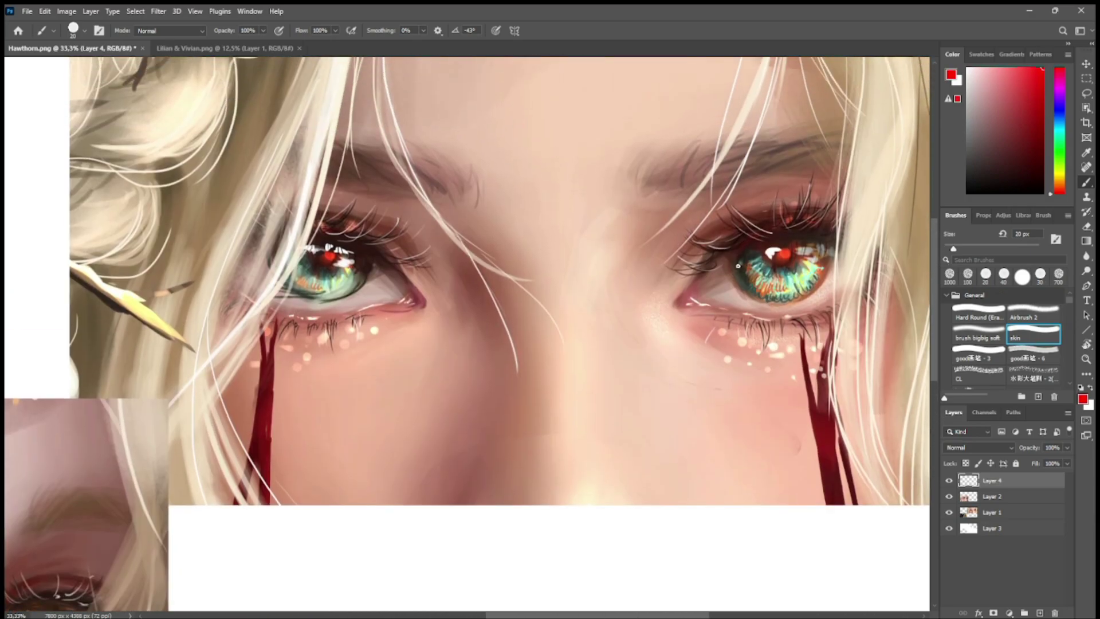
left_click(791, 235, "alt")
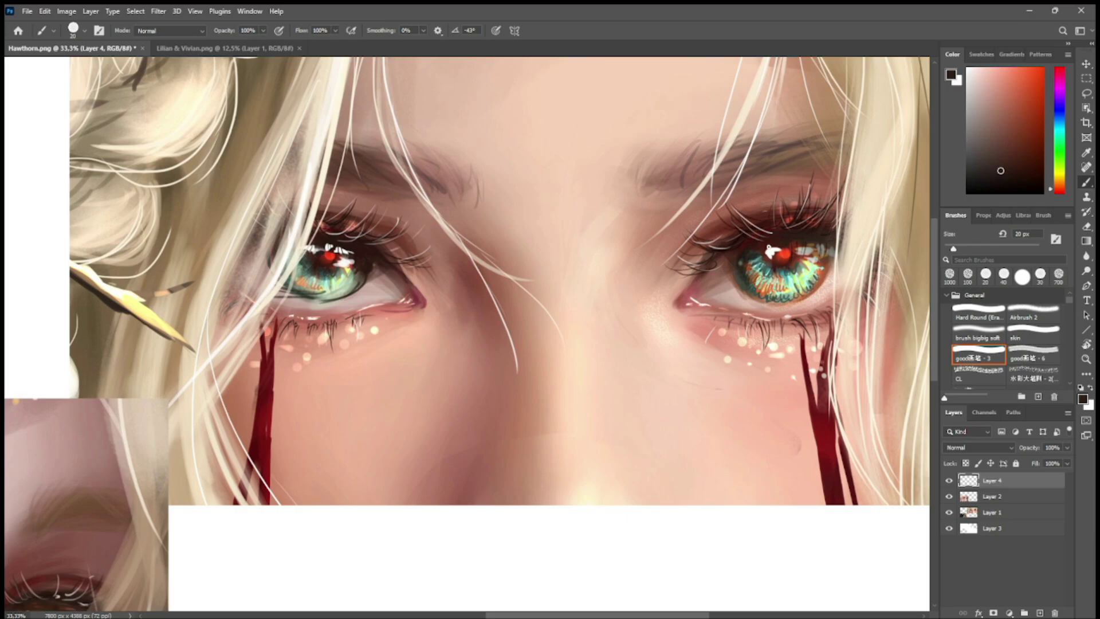
key("period")
key("ctrl+minus")
scroll(912, 282, "down", 3)
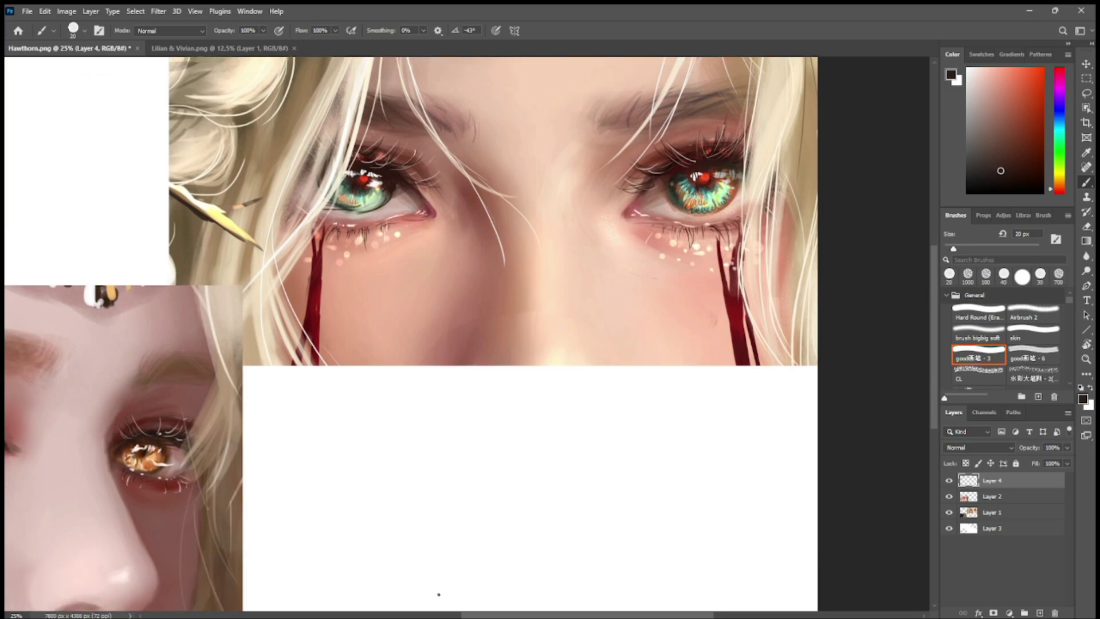
scroll(315, 592, "left", 6)
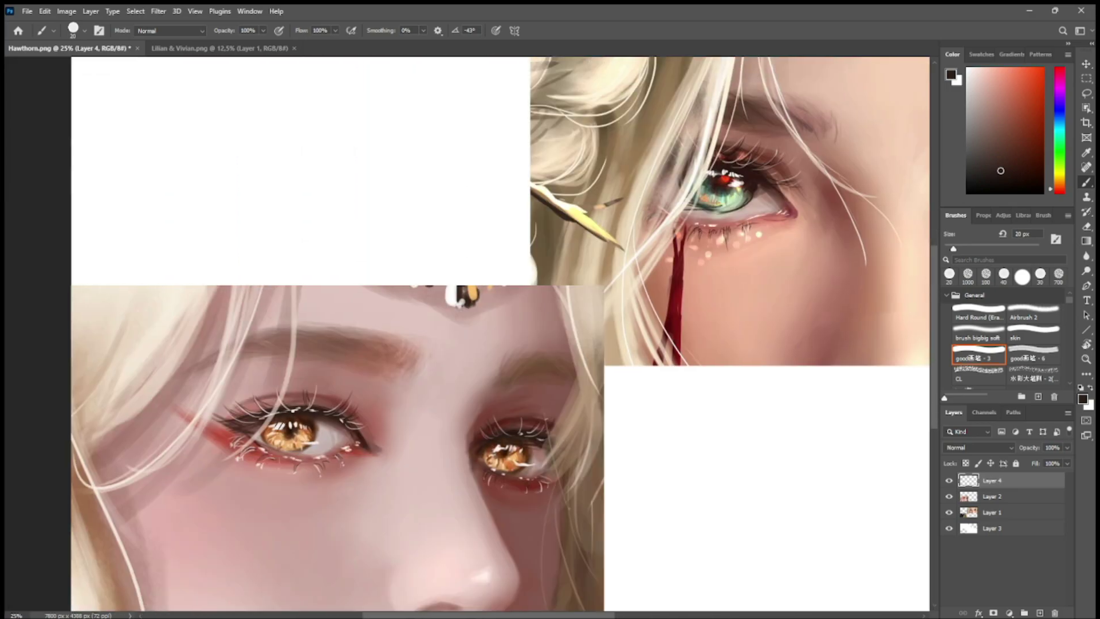
left_click(278, 422, "alt")
left_click(1060, 194)
left_click(1037, 122)
key("ctrl+minus")
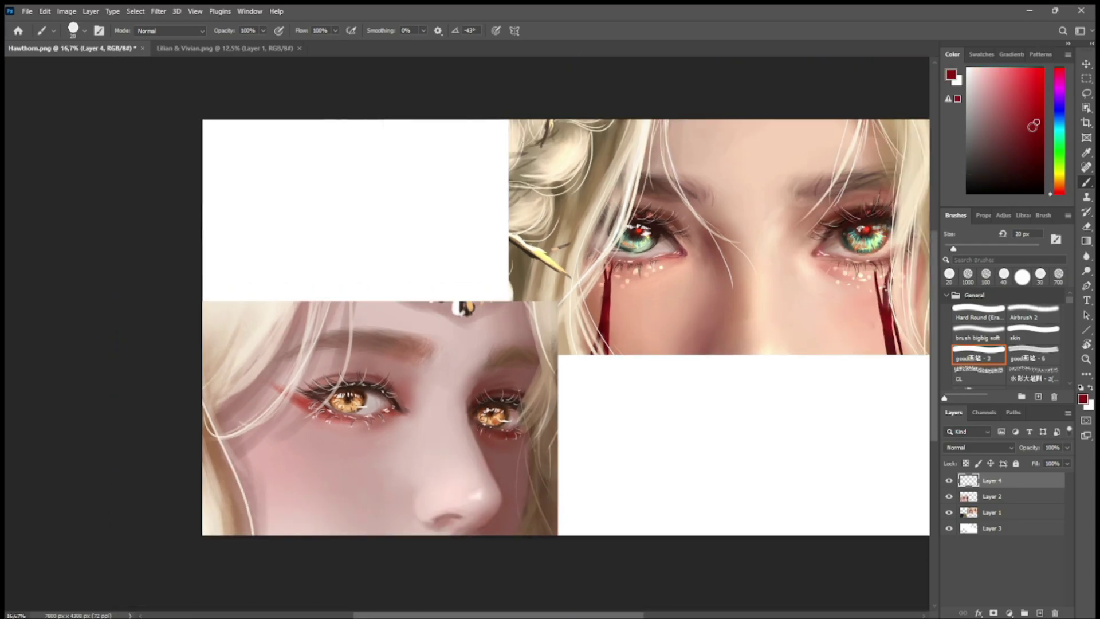
left_click(979, 338)
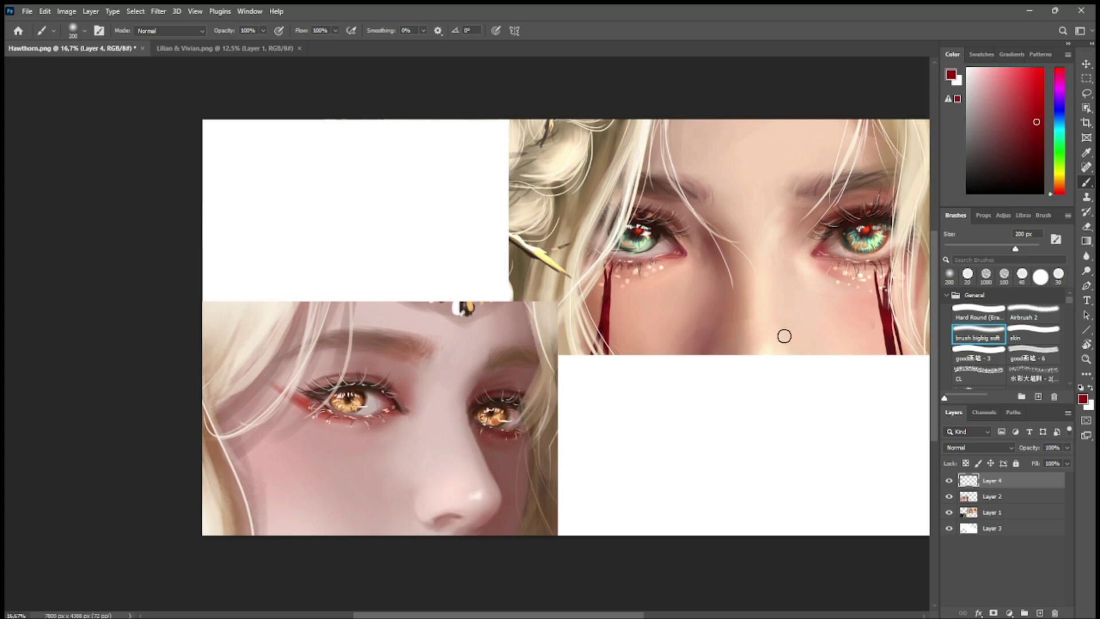
left_click(1033, 354)
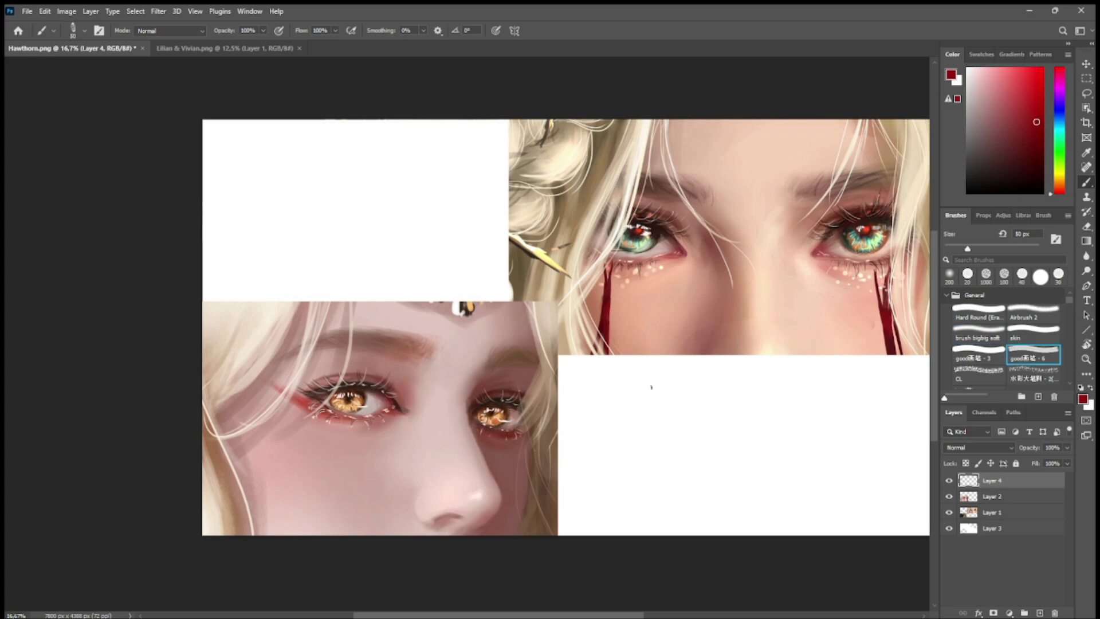
Dot small white glitter specks above the upper lids of the green eyes and the left amber eye with good画笔 - 3 at 40 px.
left_click(974, 353)
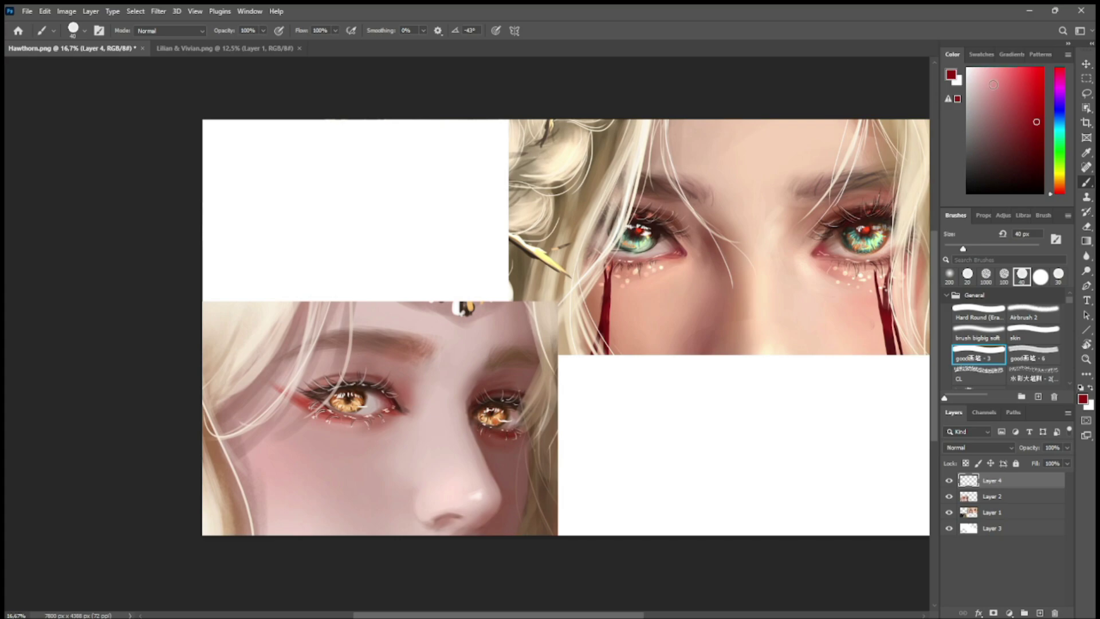
left_click(967, 68)
left_click(658, 209)
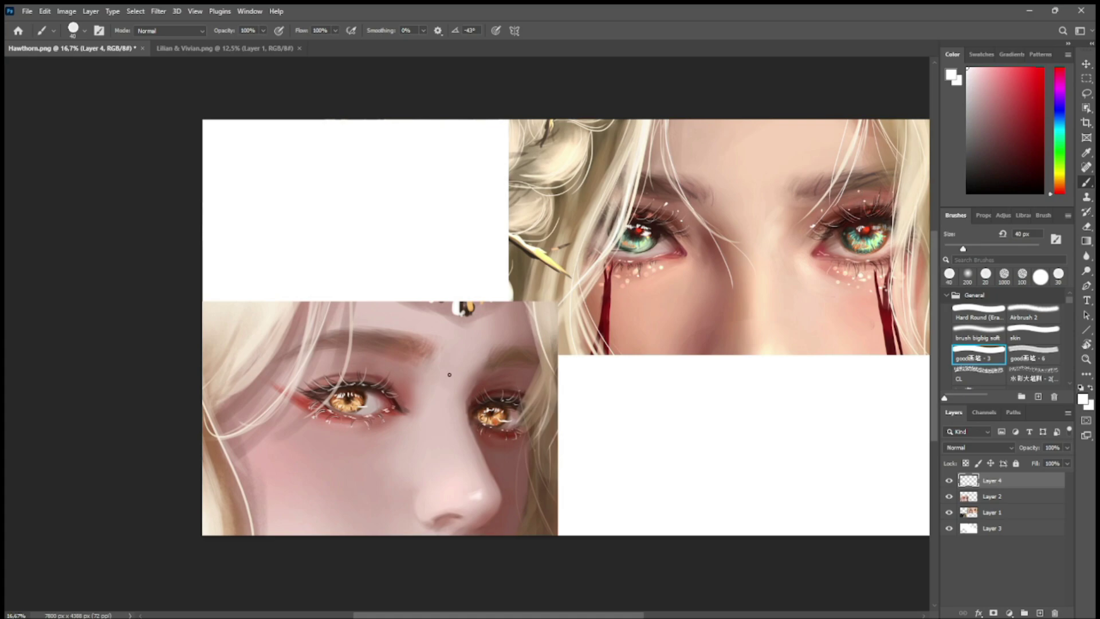
left_click(383, 380)
left_click(392, 377)
Circle the red makeup at the left amber eye's outer corner in bright red with good画笔 - 3 at 40 px.
left_click(997, 343)
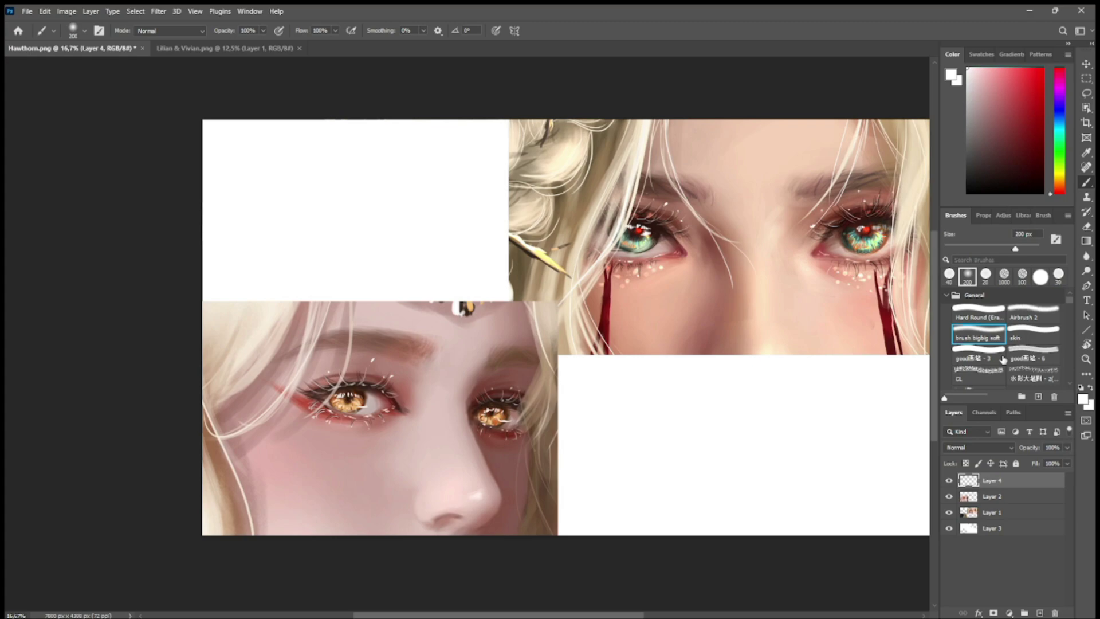
left_click(1000, 351)
left_click(1043, 69)
mouse_move(259, 362)
left_mouse_down()
mouse_move(357, 440)
mouse_move(280, 375)
left_mouse_up()
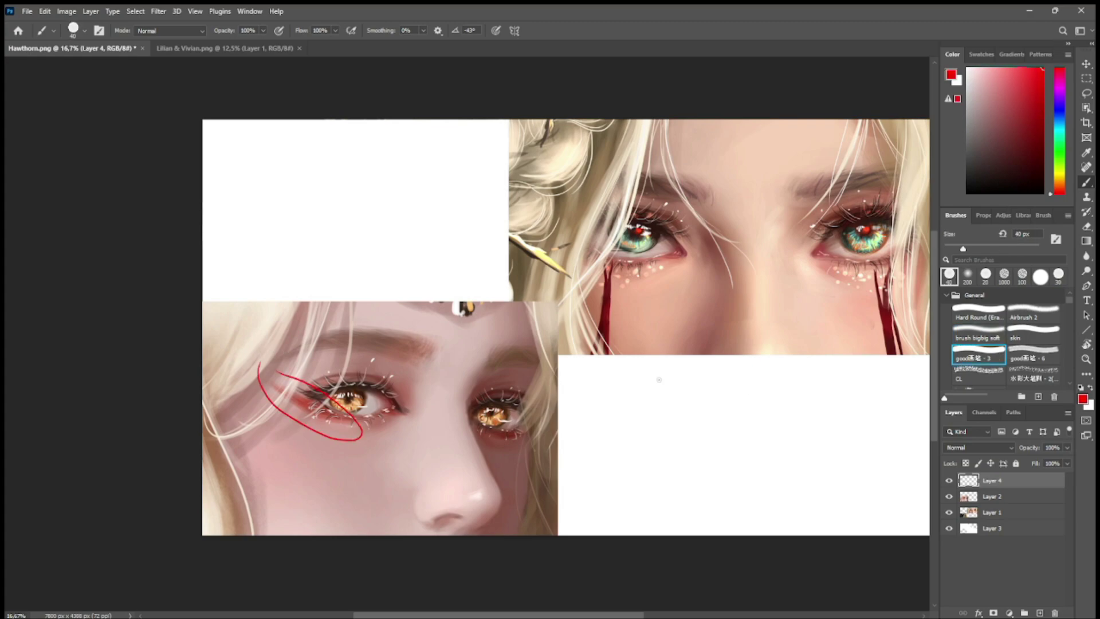
Paint a dark red makeup sample stroke on the cheek below the left amber eye with good画笔 - 6 and sample the skin tone beside it.
left_click(1033, 351)
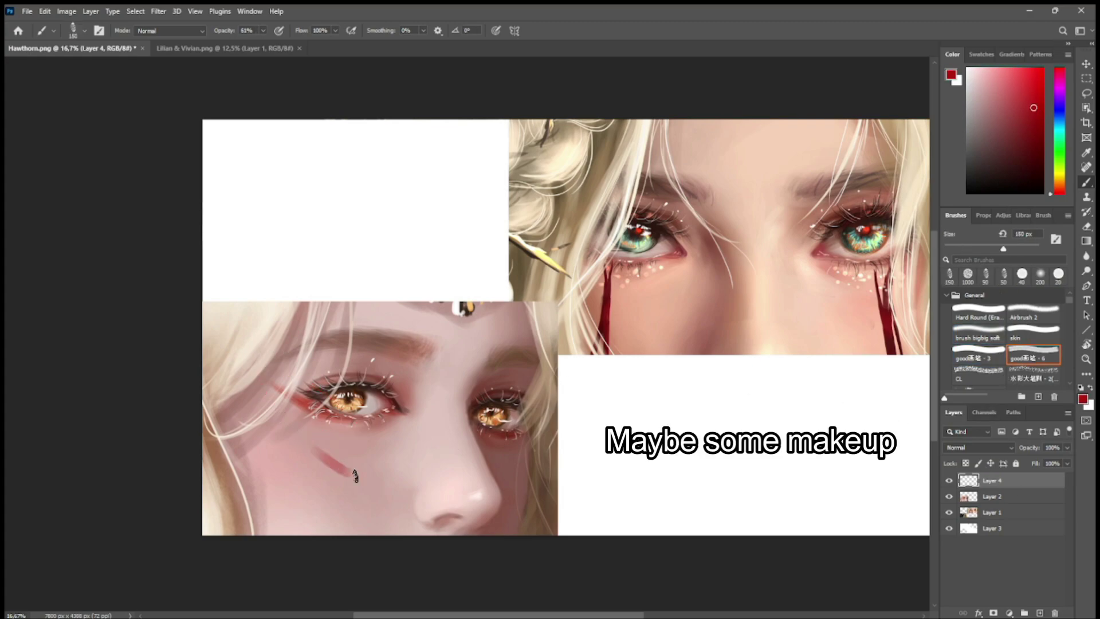
left_click(318, 453, "alt")
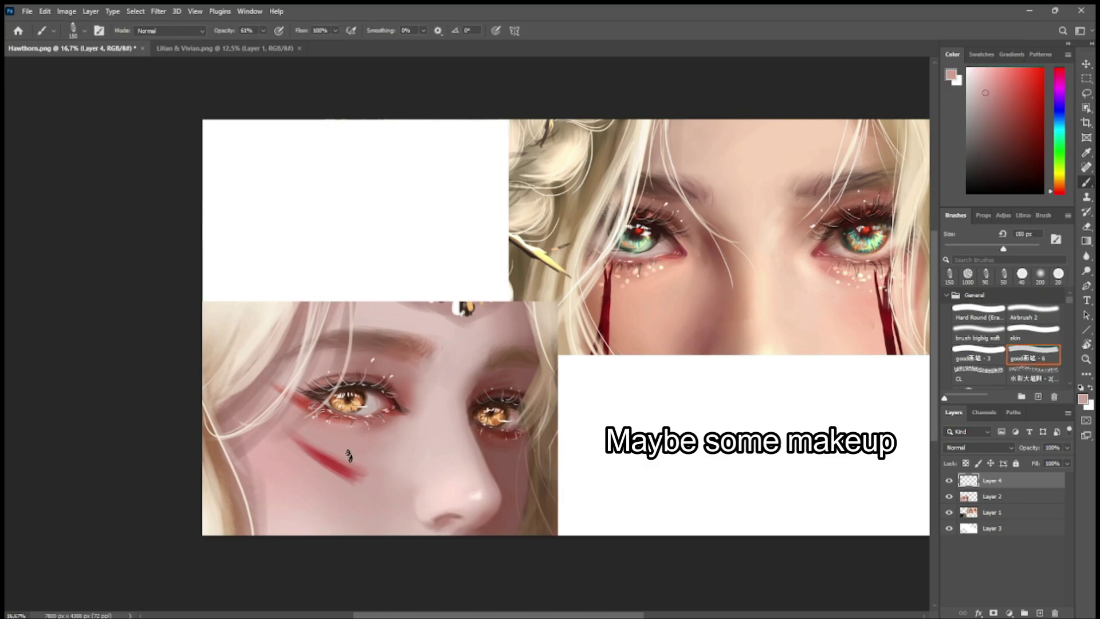